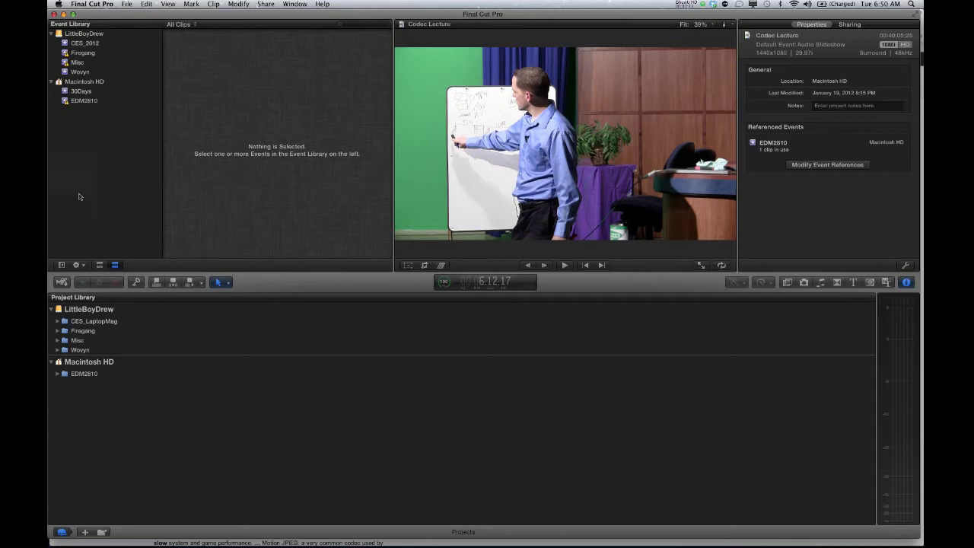
Hide the Event Library and show it again.
left_click(62, 265)
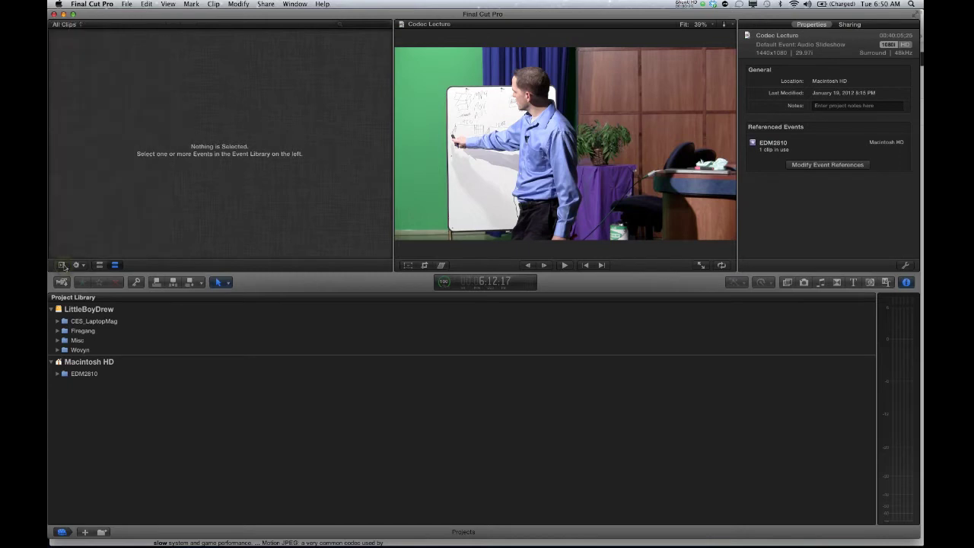
left_click(62, 264)
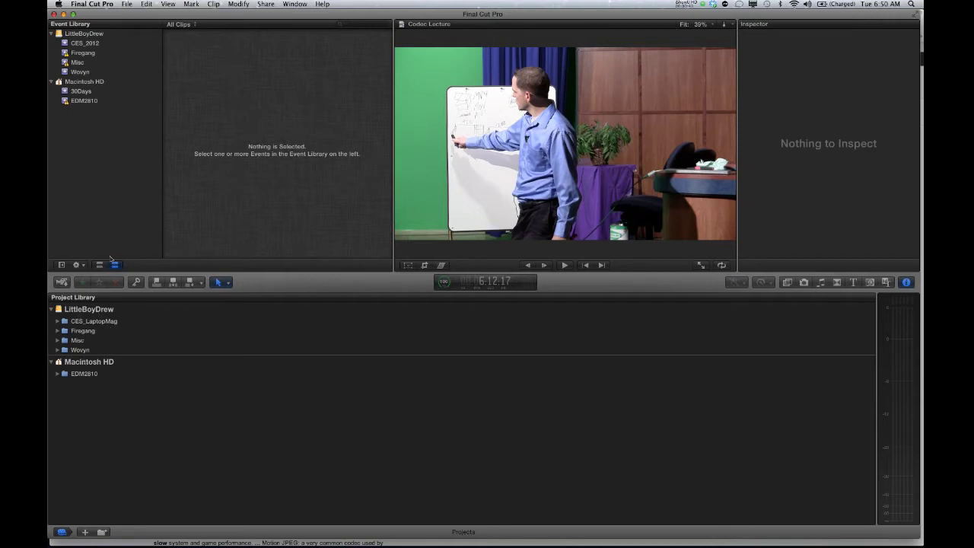
Create a new event named Audio Slideshow on Macintosh HD.
left_click(128, 4)
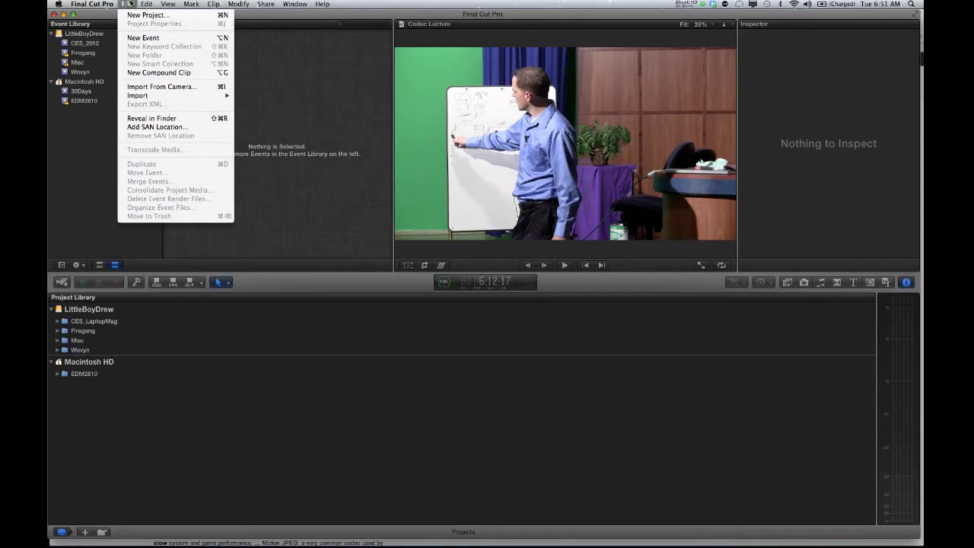
left_click(147, 39)
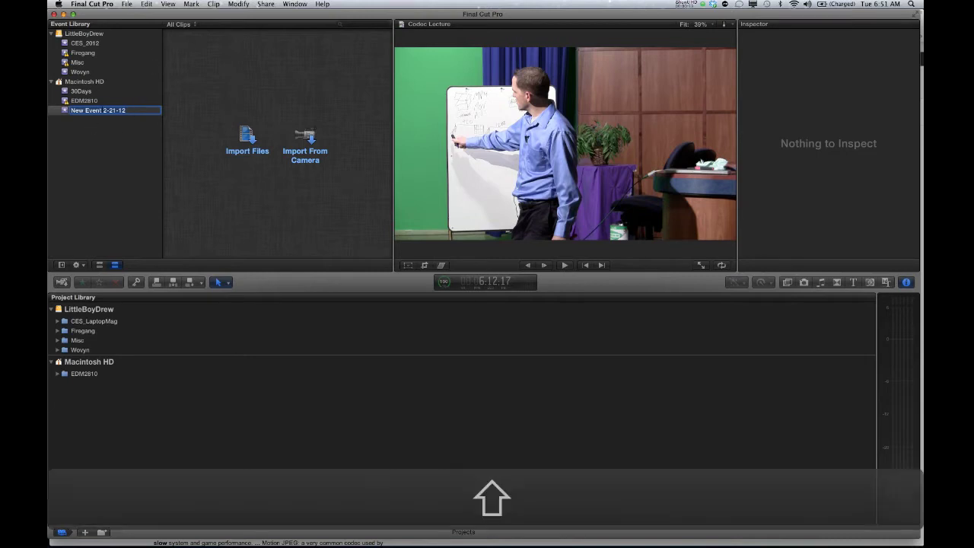
type("Audio Sl")
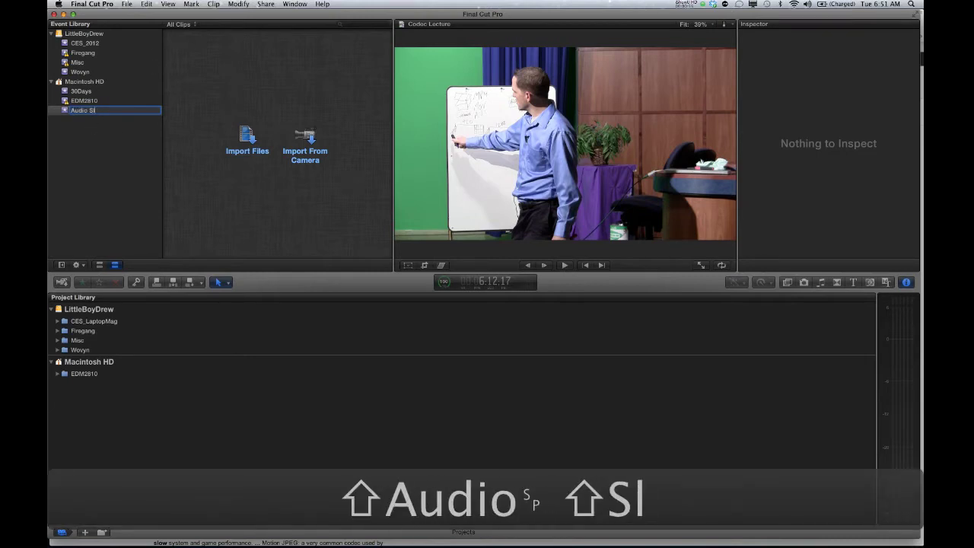
type("ideshow")
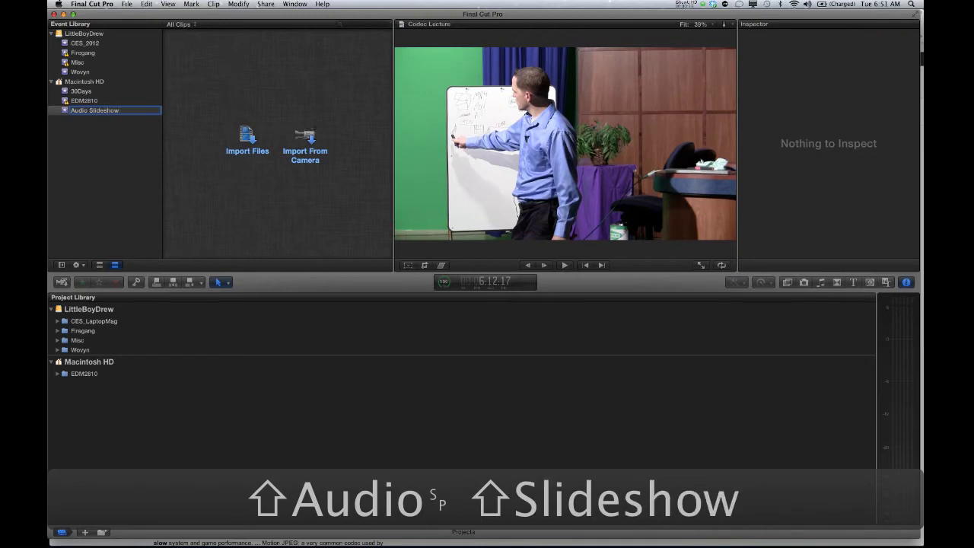
key("Return")
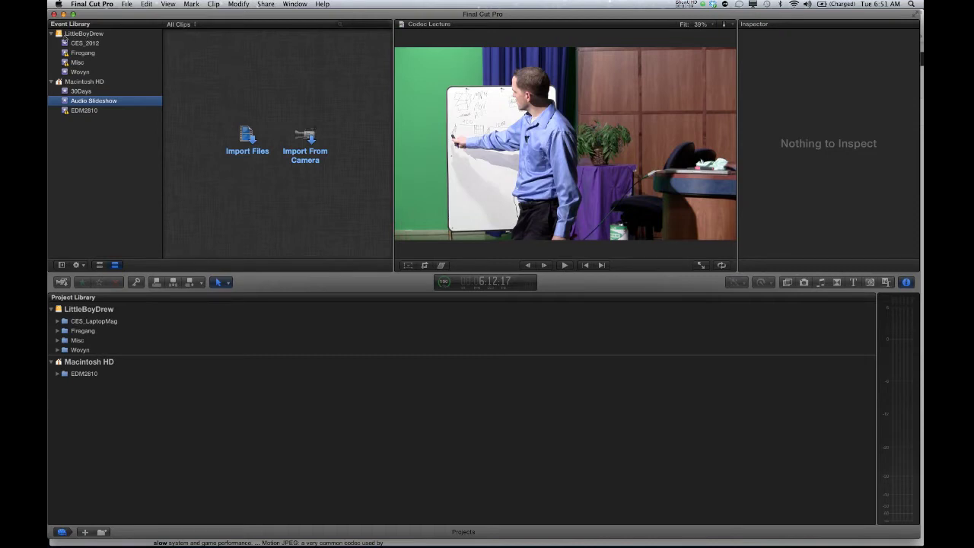
left_click(85, 34)
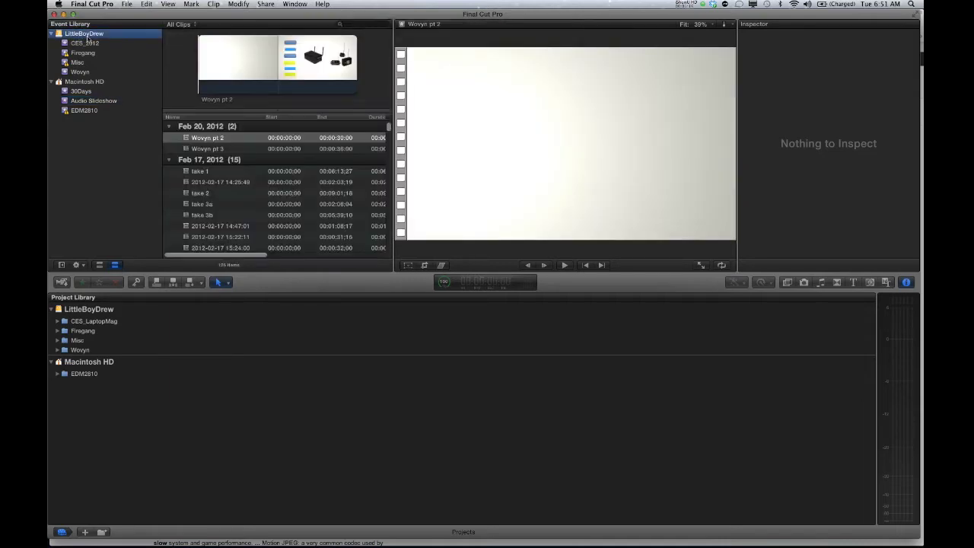
left_click(126, 4)
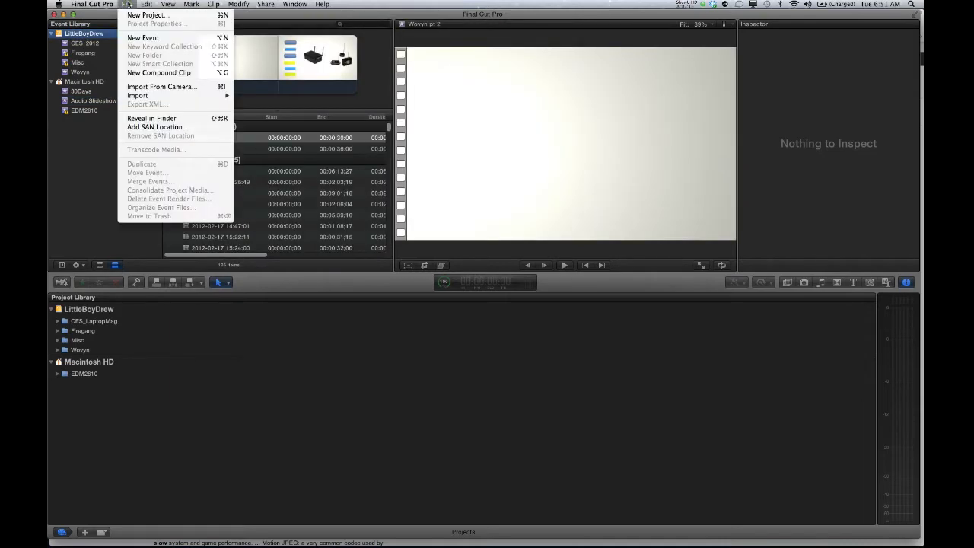
left_click(71, 158)
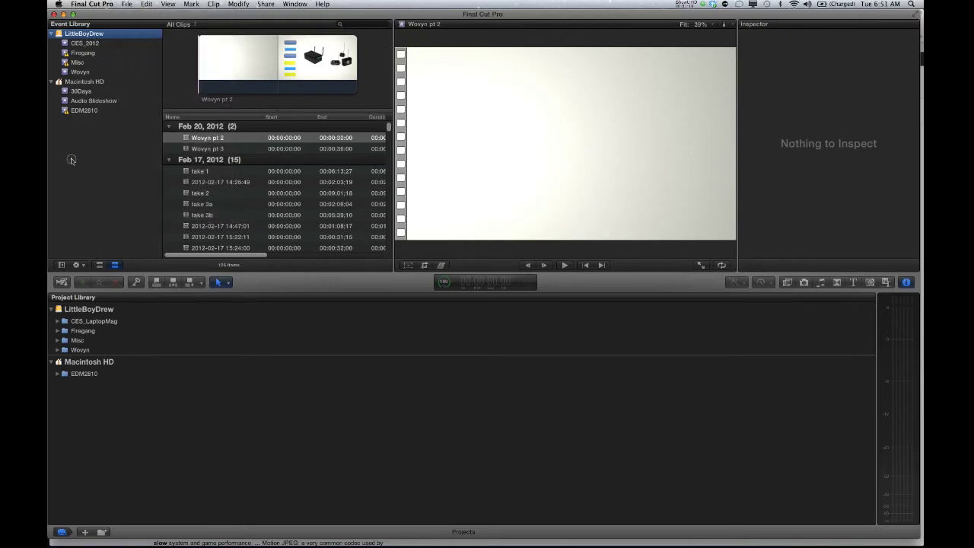
Create a project named Audio slideshow in the EDM2810 project folder, with Audio Slideshow as default event and automatic video properties.
left_click(87, 102)
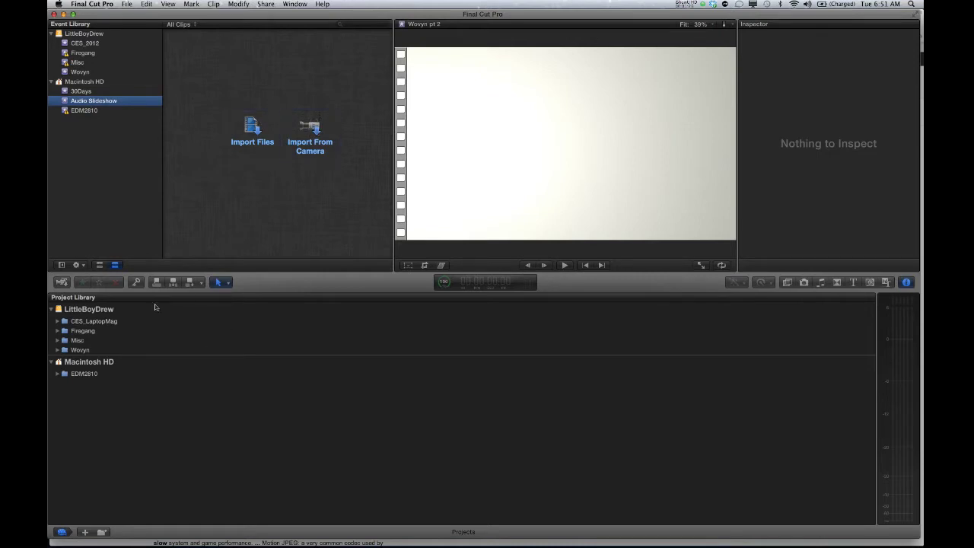
left_click(79, 376)
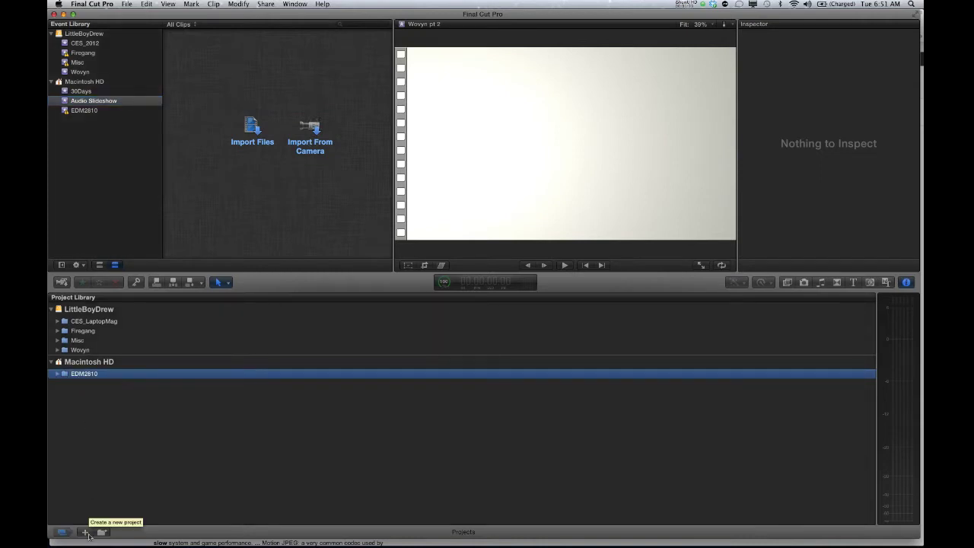
left_click(86, 533)
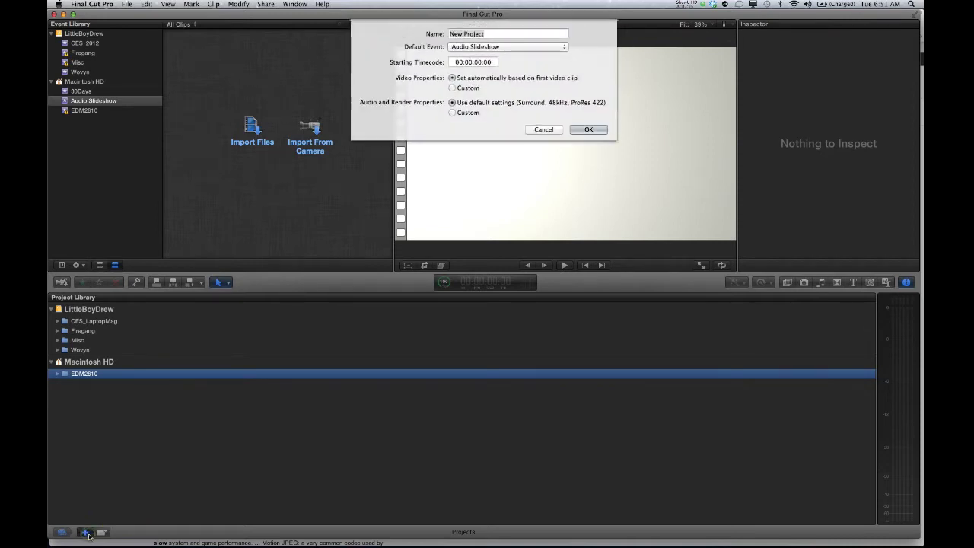
type("Audio")
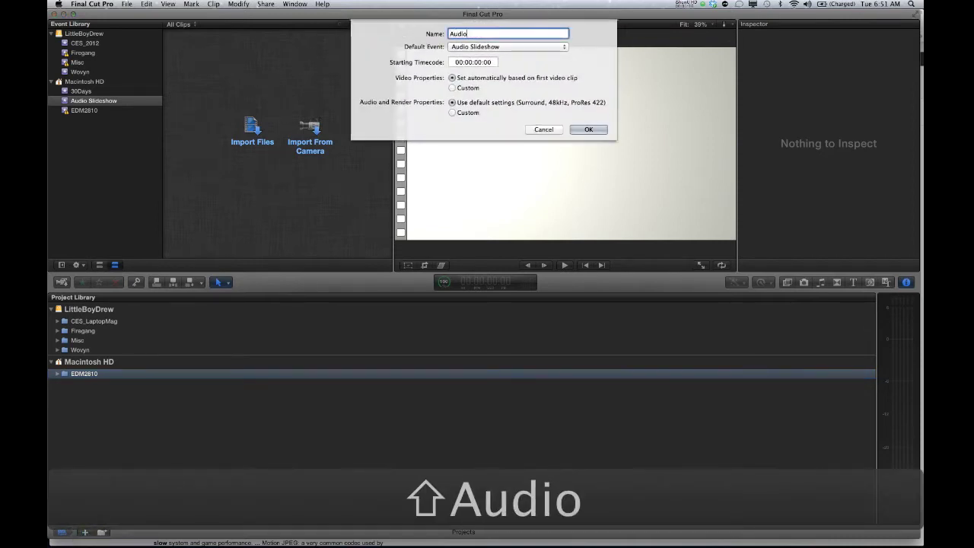
type(" Lsideshow")
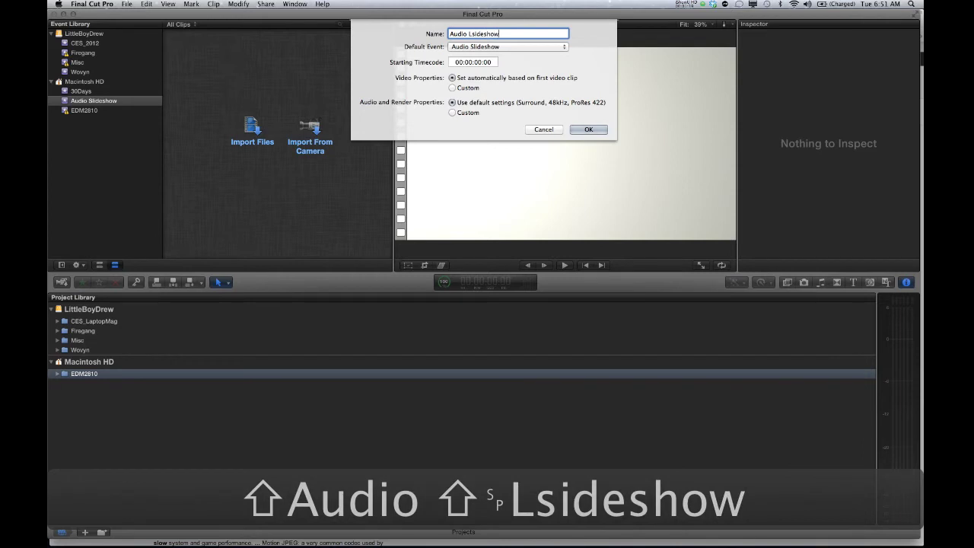
key("Left")
key("Left")
key("Left")
key("Left")
key("Left")
key("Left")
key("Left")
key("Left")
key("Left")
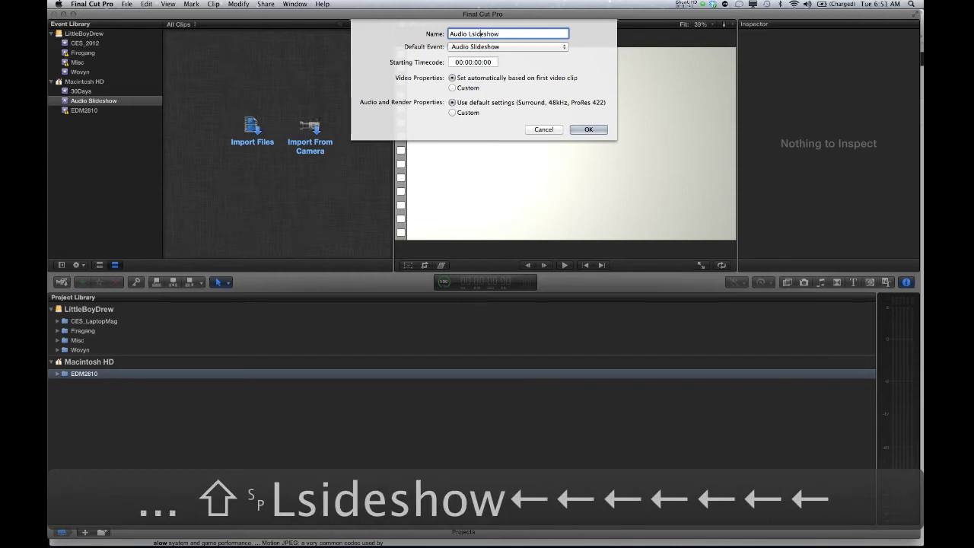
key("Right")
type("l")
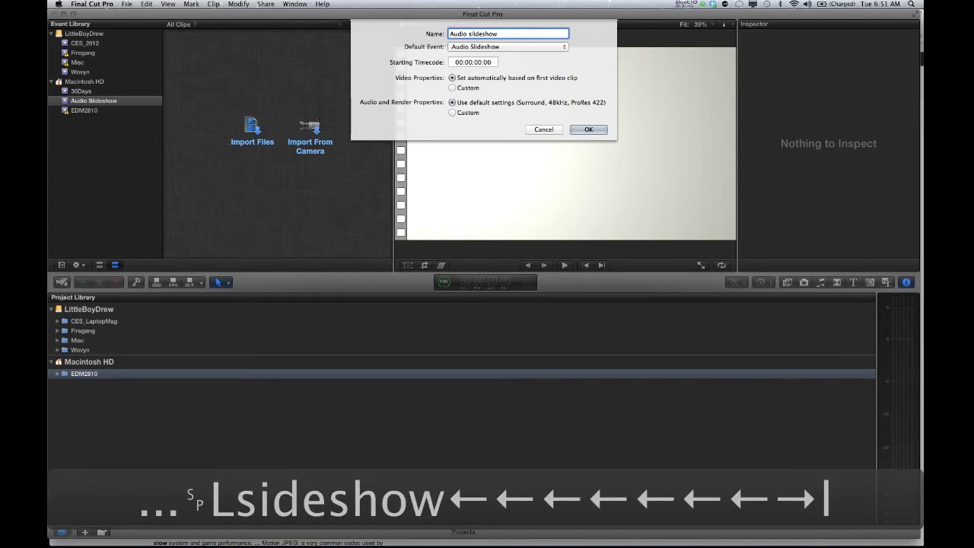
left_click(584, 131)
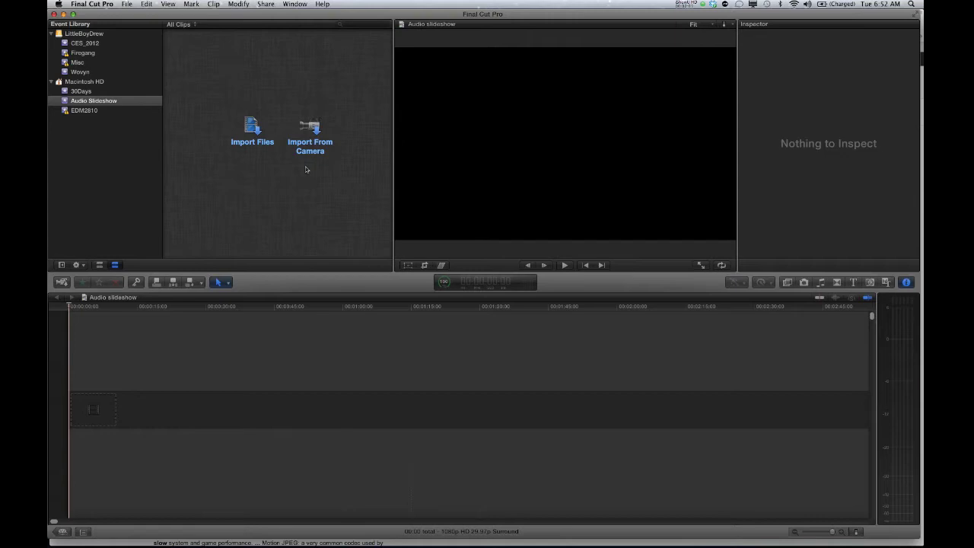
Import clips #13, #15, #16 and #17 from the CANON camera into the Audio Slideshow event with optimized media.
left_click(311, 129)
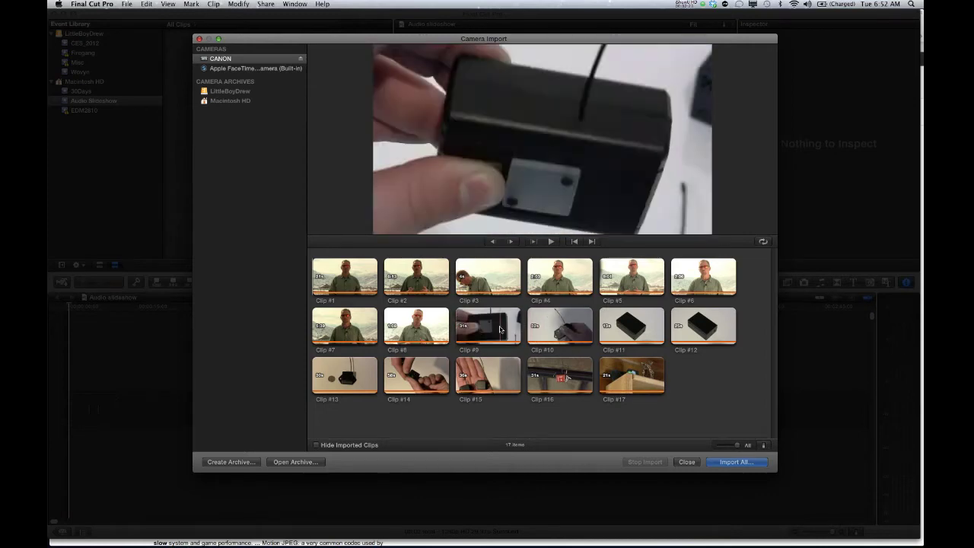
left_click(481, 379)
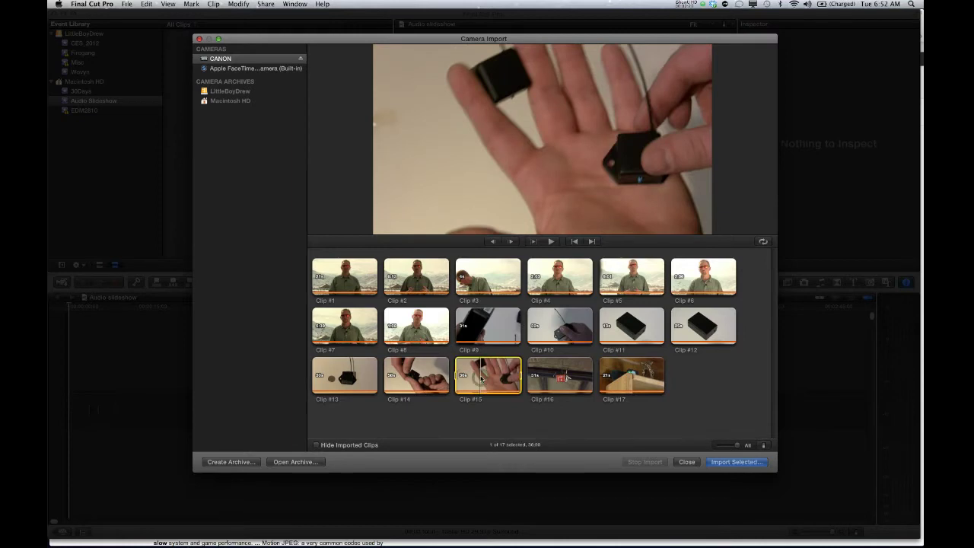
left_click(590, 381, "shift")
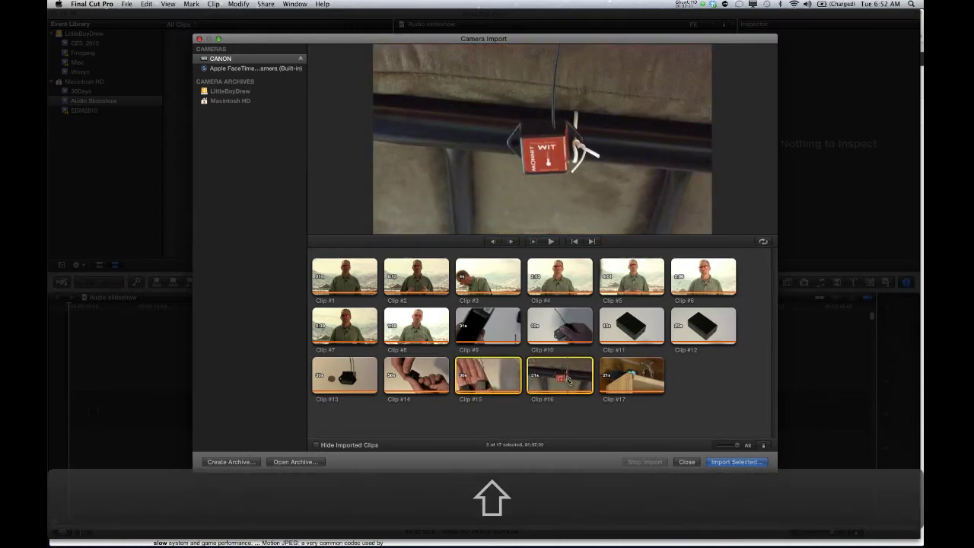
left_click(607, 382, "shift")
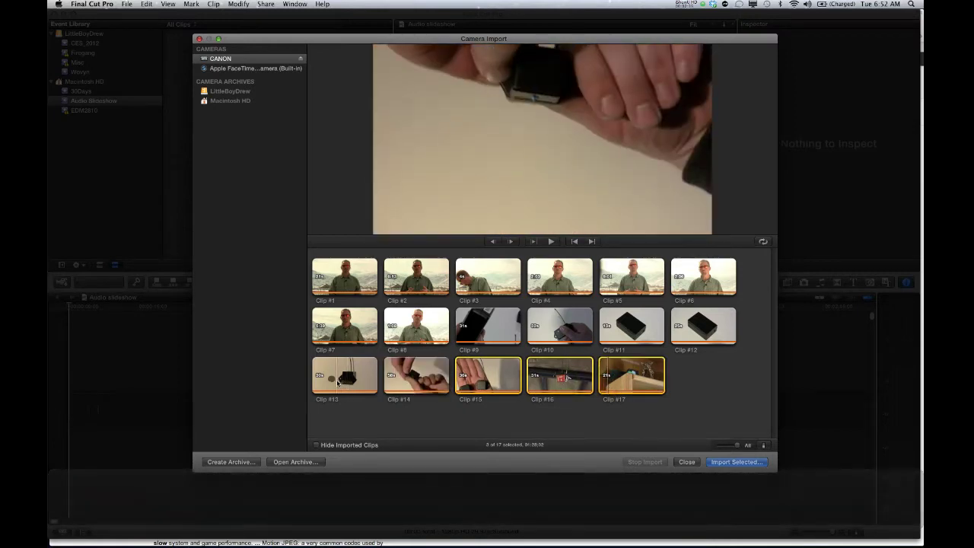
left_click(338, 383, "super")
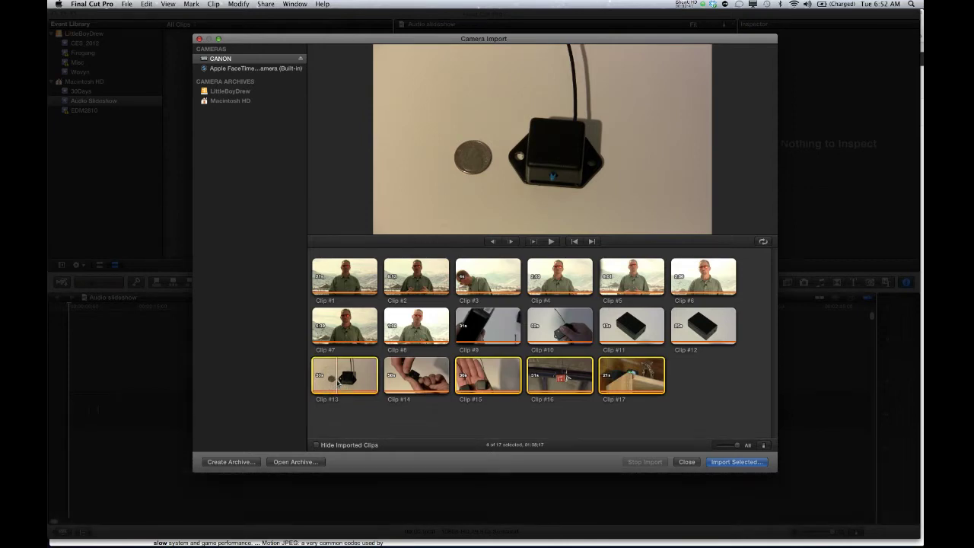
left_click(716, 464)
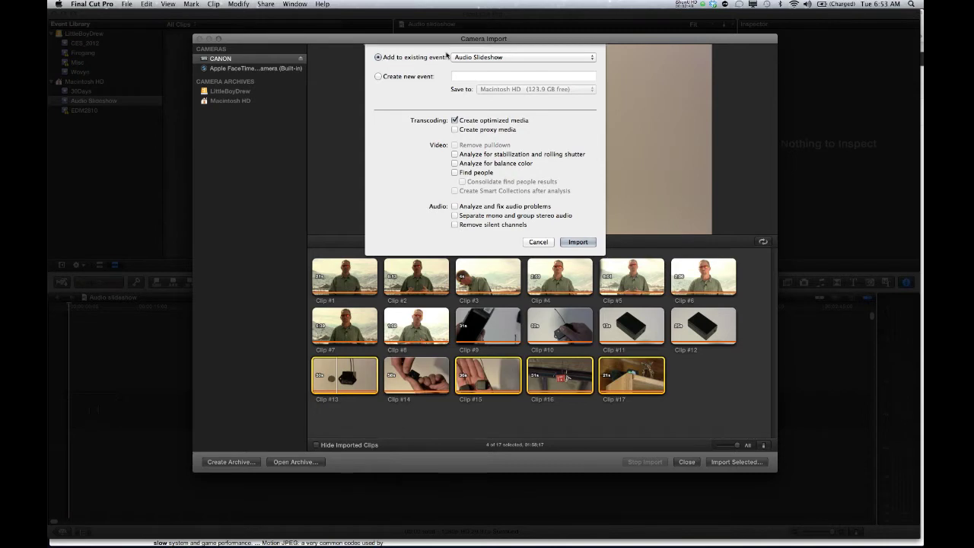
left_click(570, 242)
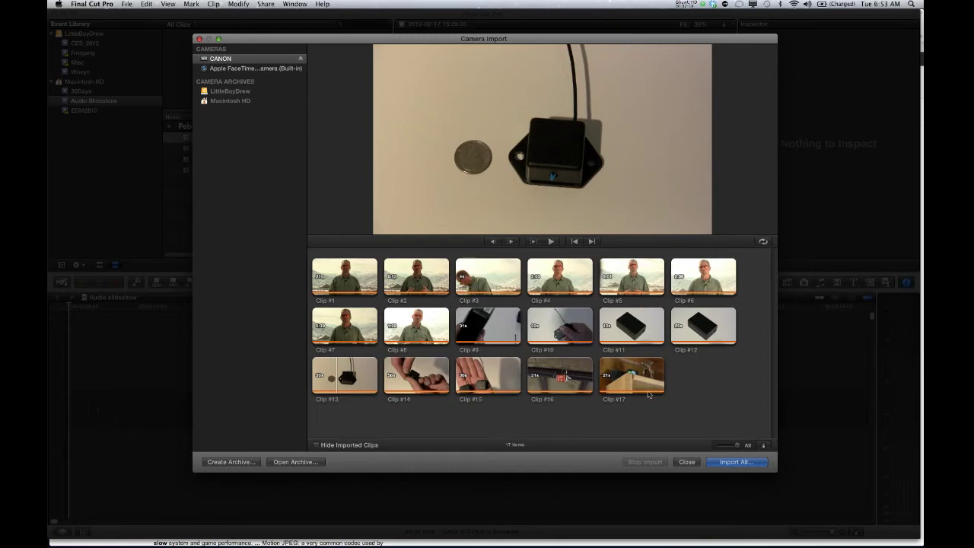
left_click(688, 462)
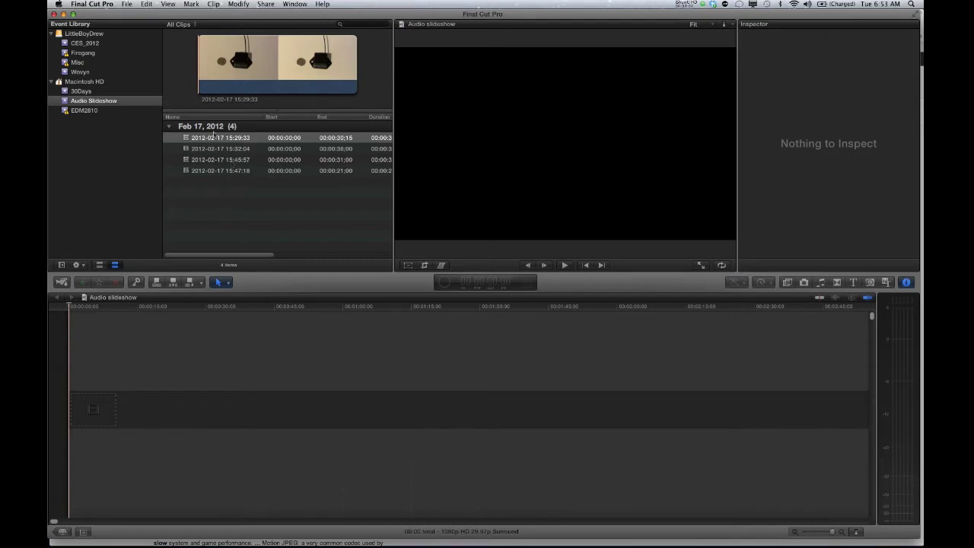
Preview the imported clips 15:32:04, 15:45:57 and 15:47:18 in the Audio Slideshow event.
left_click(136, 100)
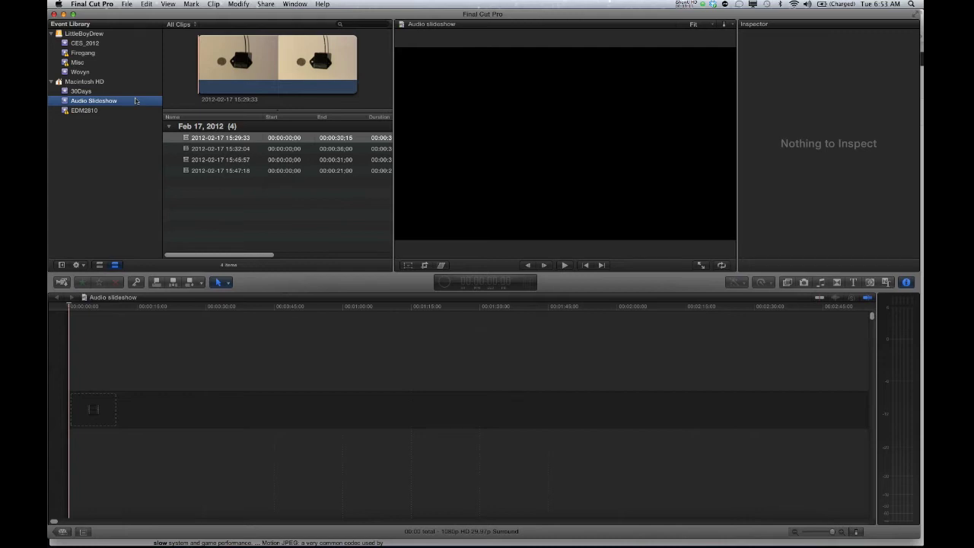
left_click(204, 148)
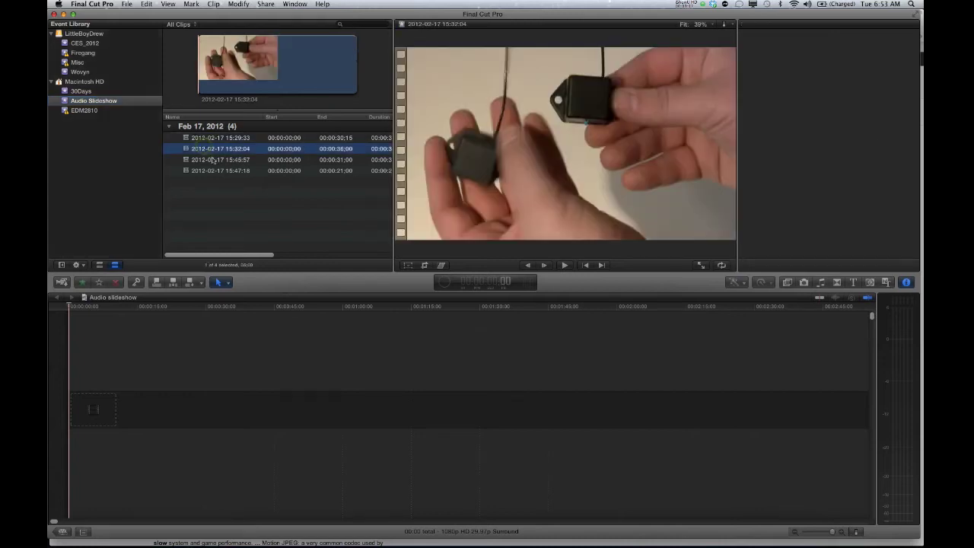
left_click(214, 161)
left_click(217, 171)
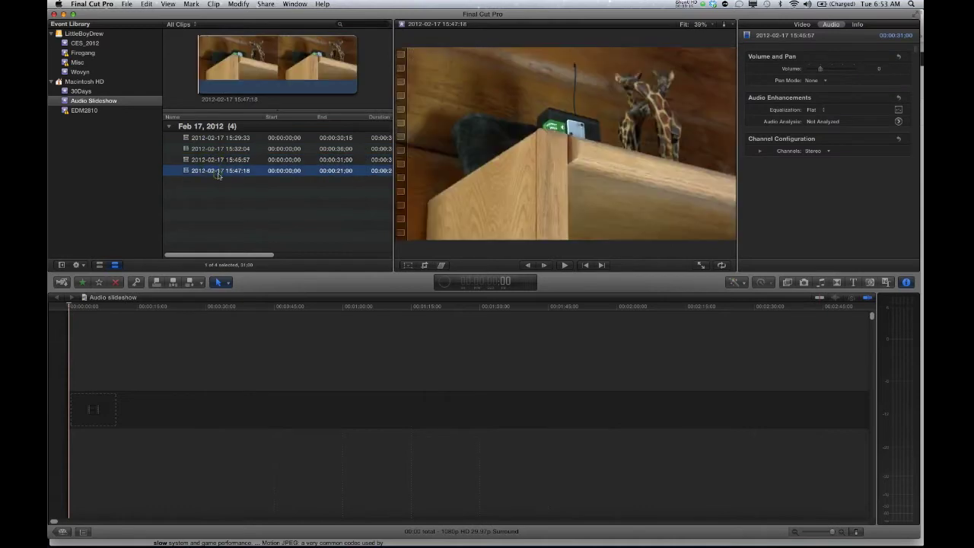
left_click(239, 67)
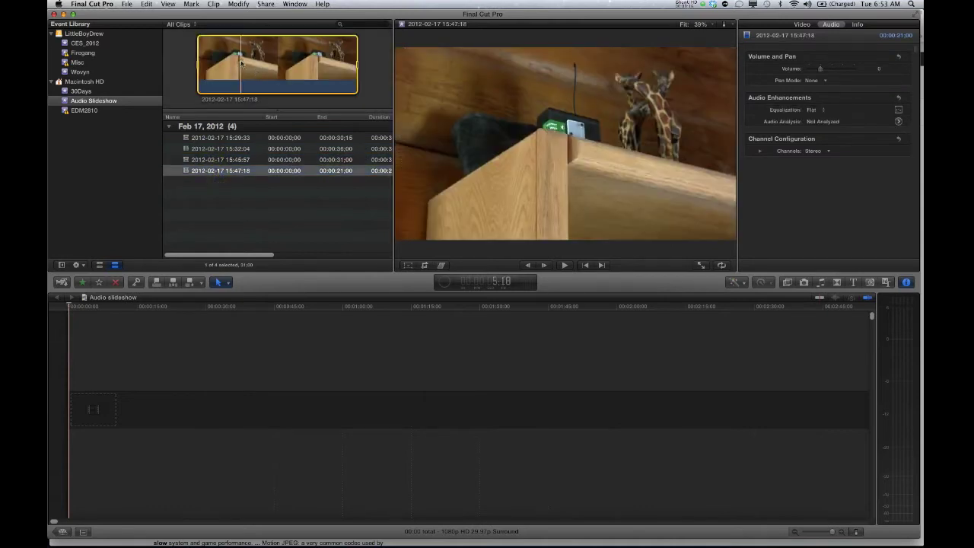
left_click(287, 69)
Start a file import and expand the DCIM > 146CANON folder on the CANON card.
left_click(127, 5)
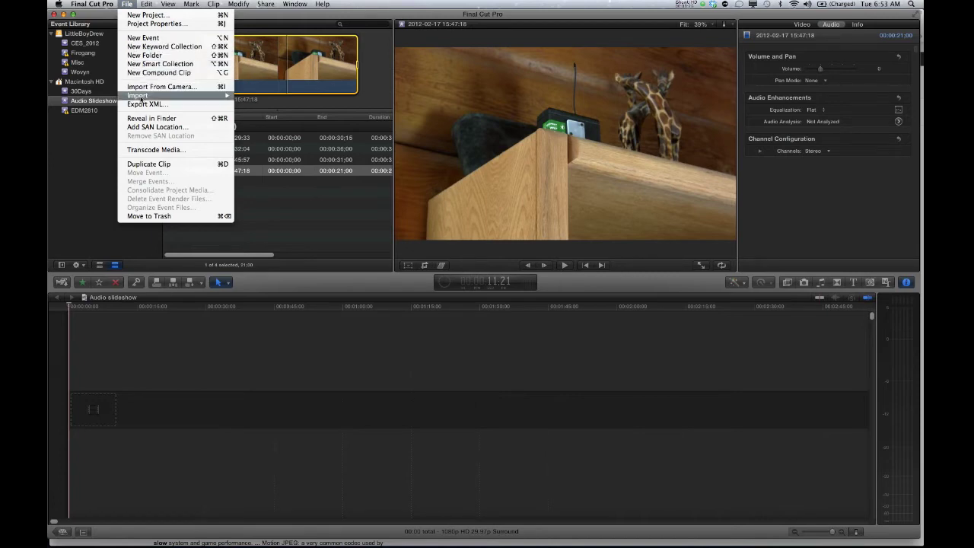
mouse_move(141, 98)
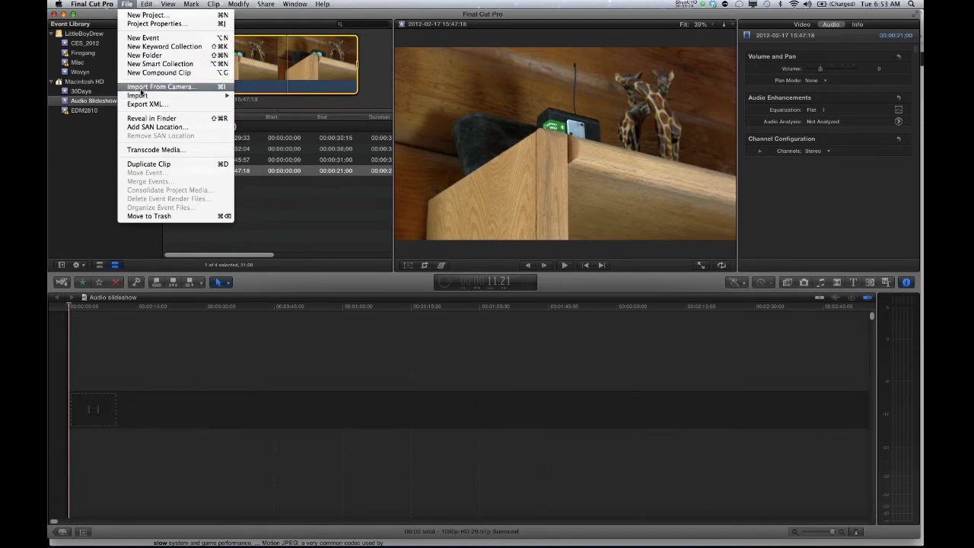
left_click(247, 97)
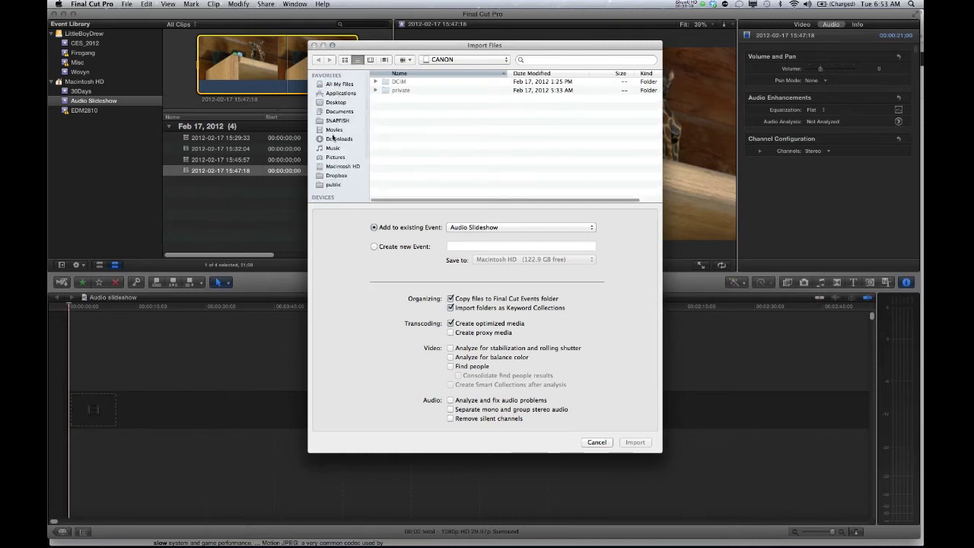
scroll(335, 121, "down", 3)
scroll(333, 133, "down", 1)
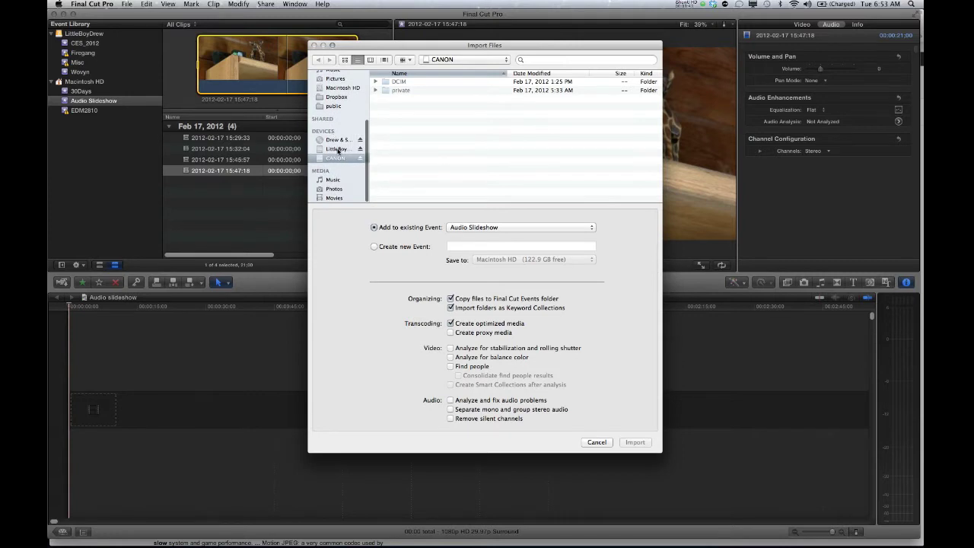
left_click(337, 161)
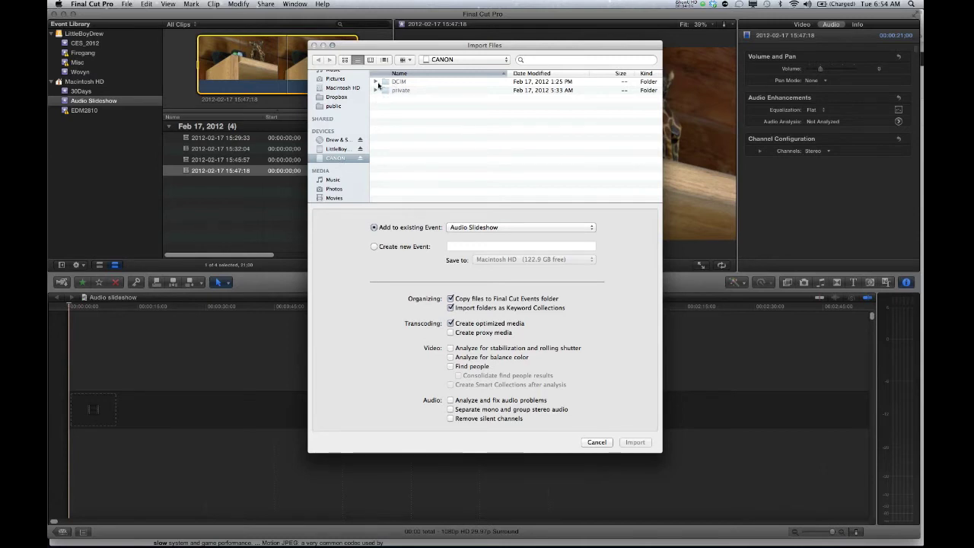
left_click(376, 81)
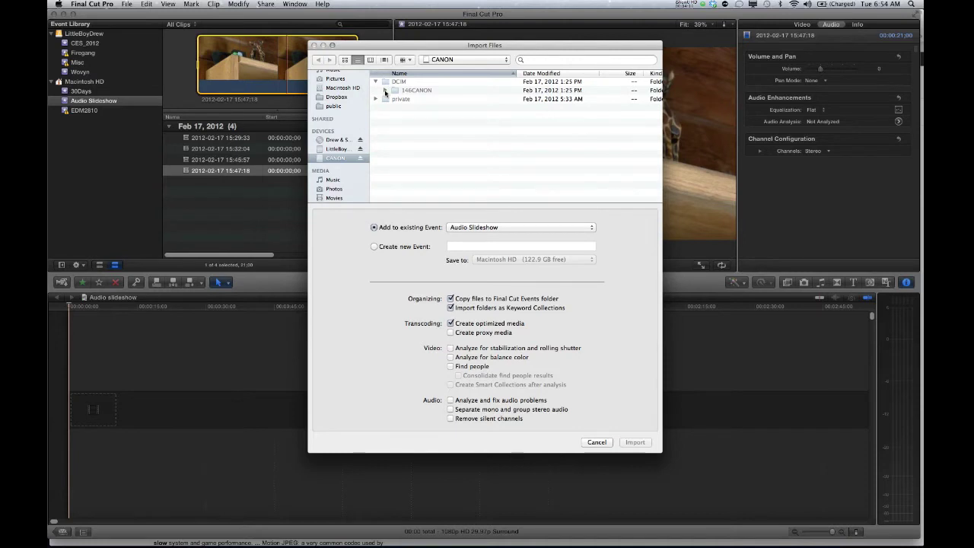
left_click(385, 91)
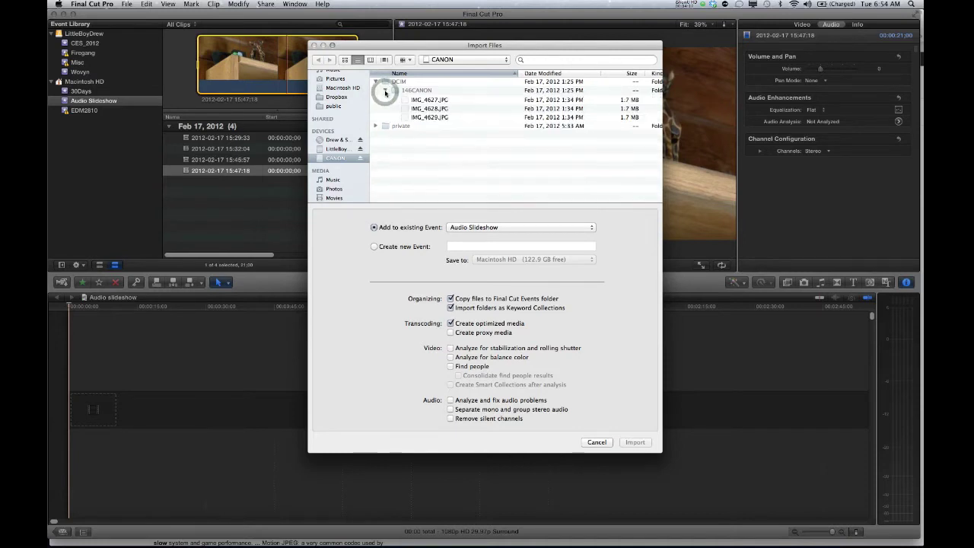
Import IMG_4620.JPG through IMG_4629.JPG into the Audio Slideshow event with optimized media, and preview the imported IMG_4624 and IMG_4623.
left_click(430, 124)
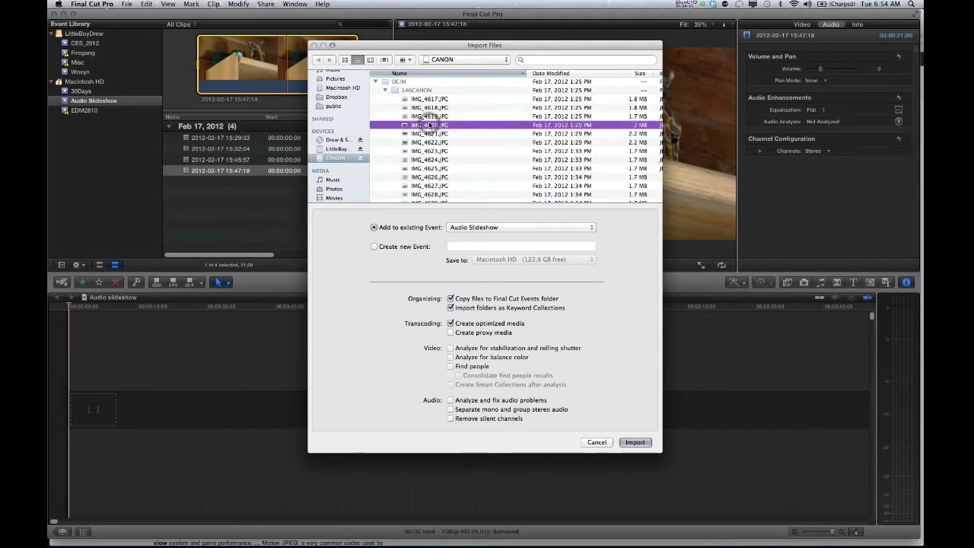
scroll(435, 177, "down", 1)
scroll(436, 176, "down", 2)
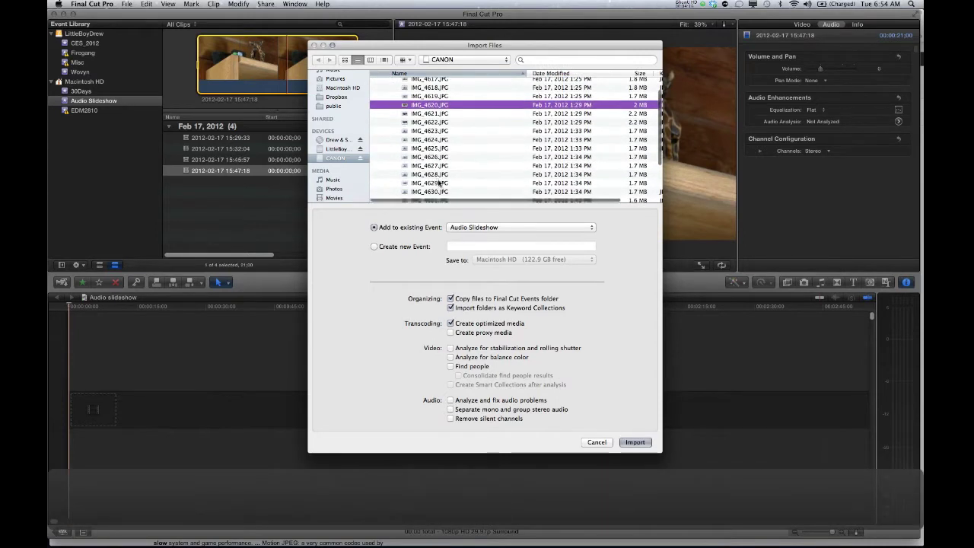
left_click(442, 180, "shift")
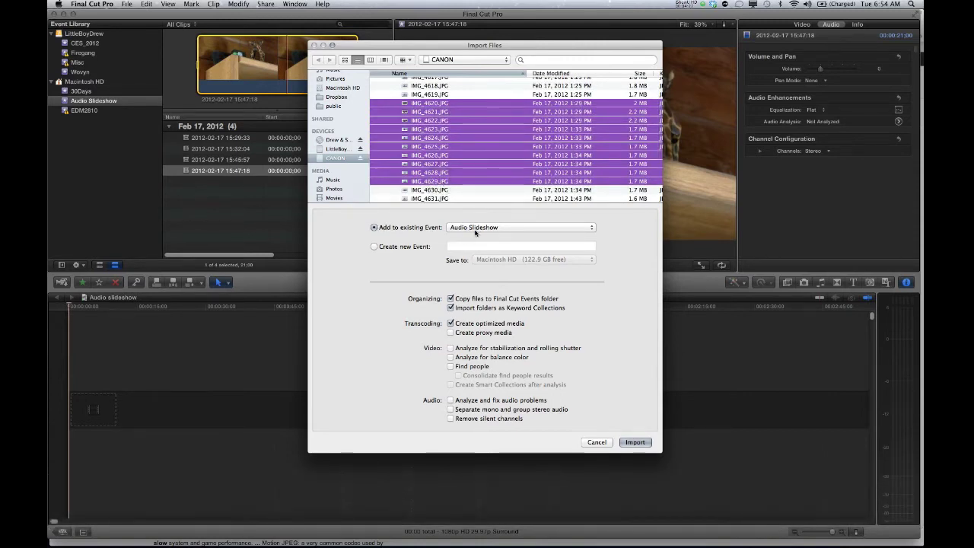
left_click(635, 443)
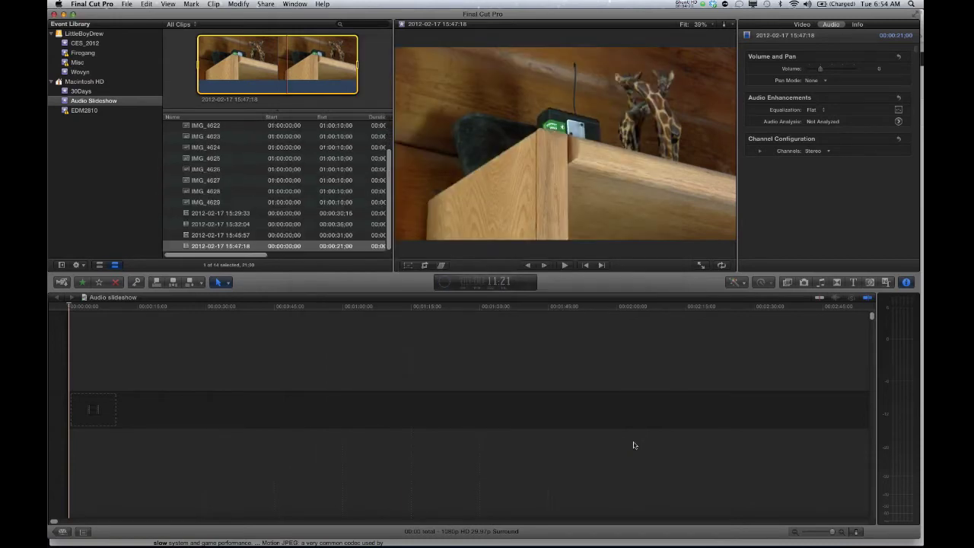
left_click(186, 158)
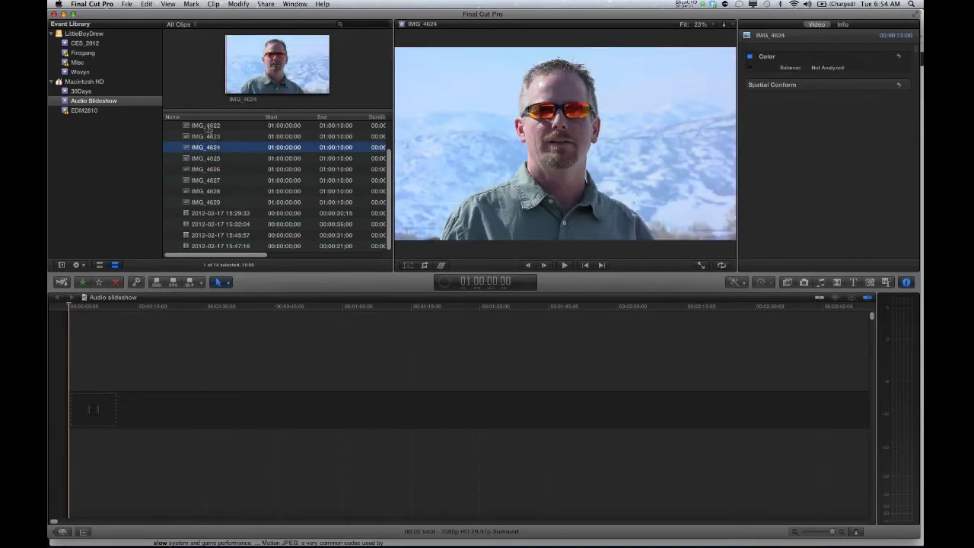
left_click(210, 135)
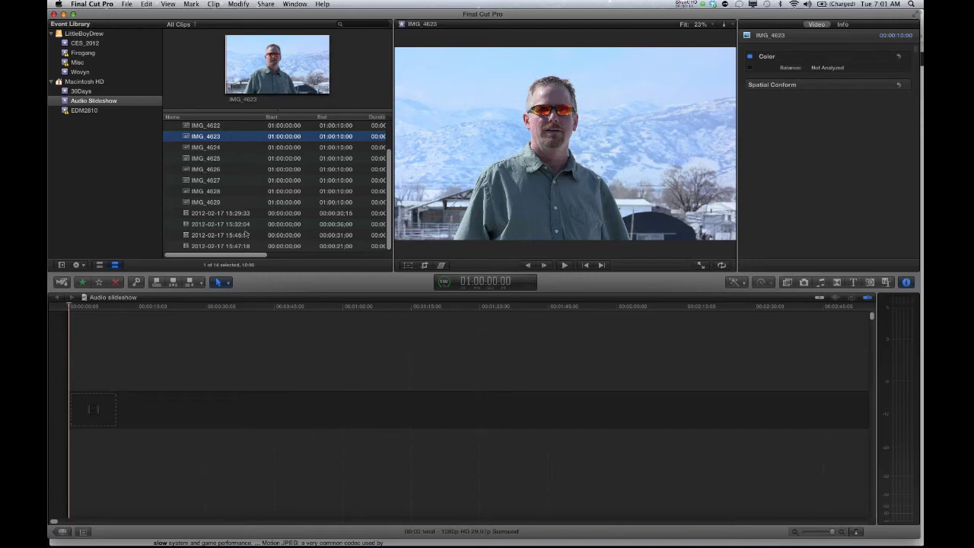
Reject every clip and still in the Audio Slideshow event and set the browser filter to Hide Rejected.
left_click(248, 246)
scroll(257, 185, "up", 3)
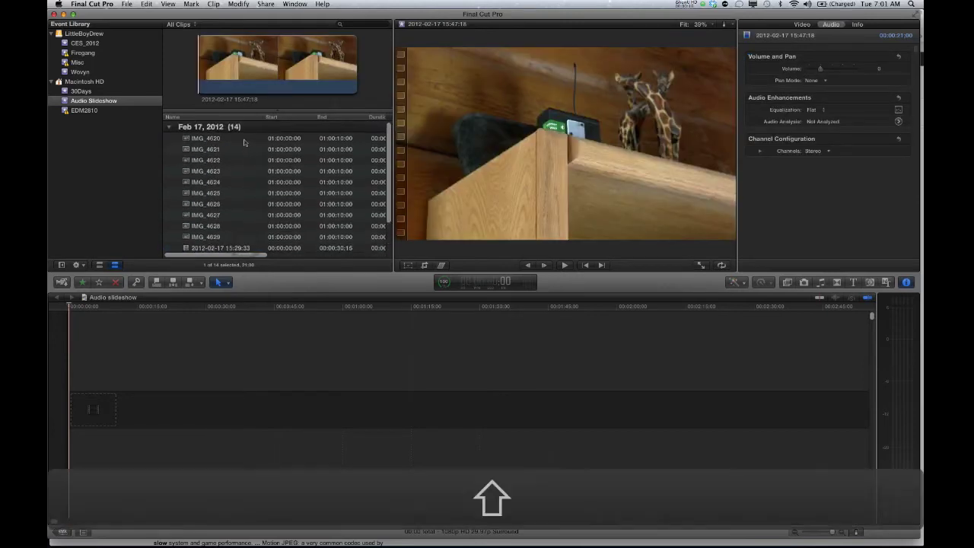
left_click(244, 142, "shift")
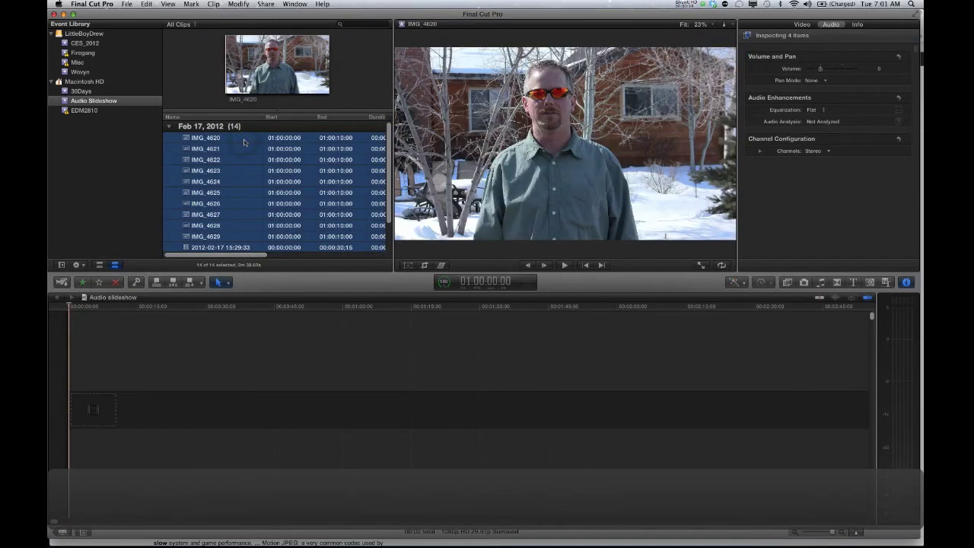
left_click(244, 143)
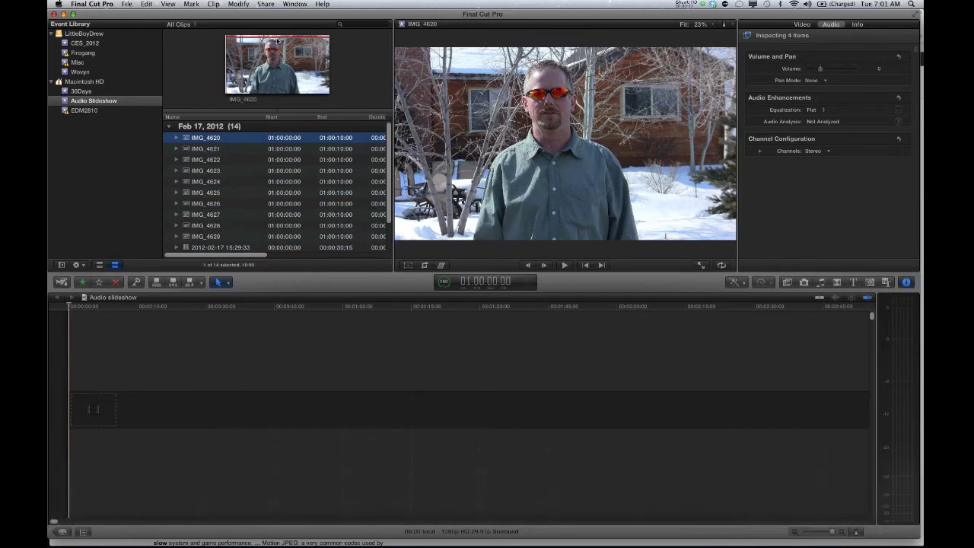
left_click(177, 139)
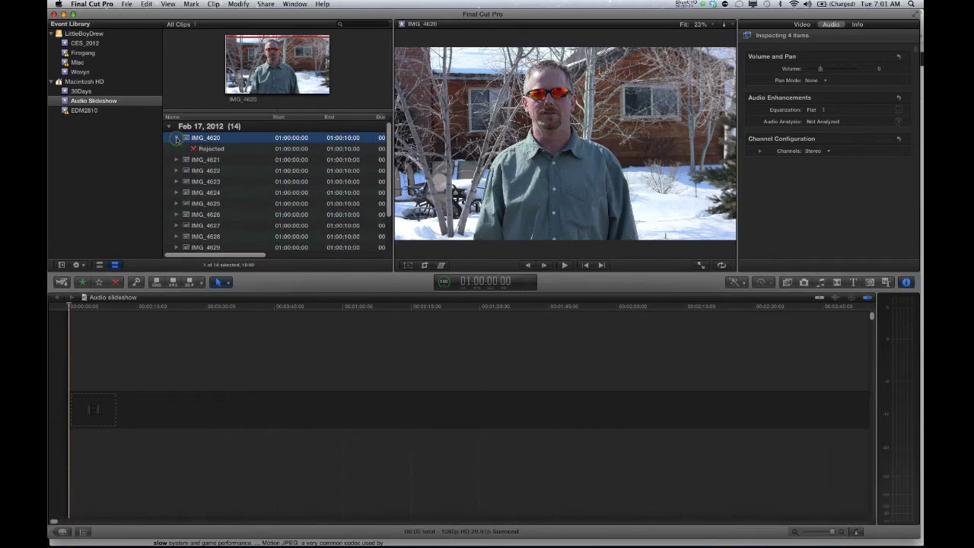
left_click(176, 138)
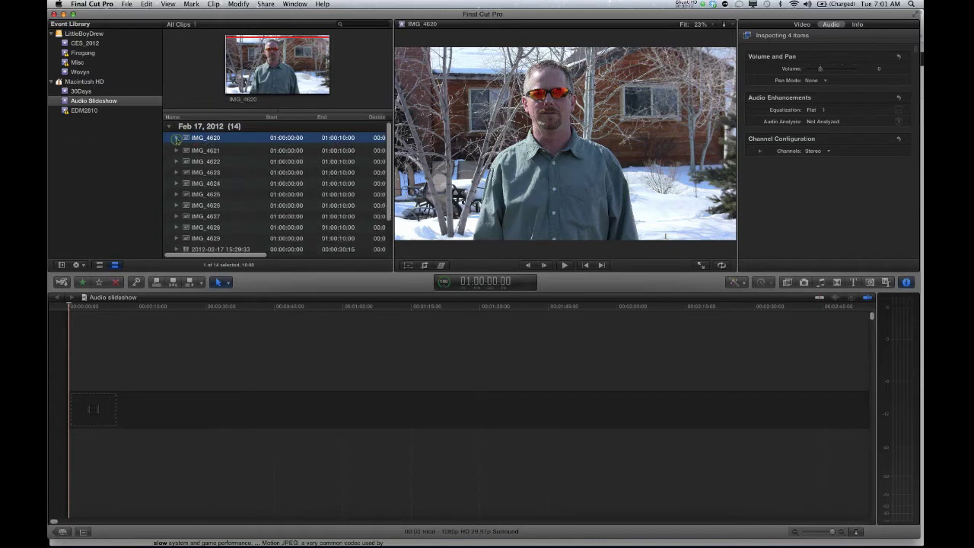
left_click(195, 26)
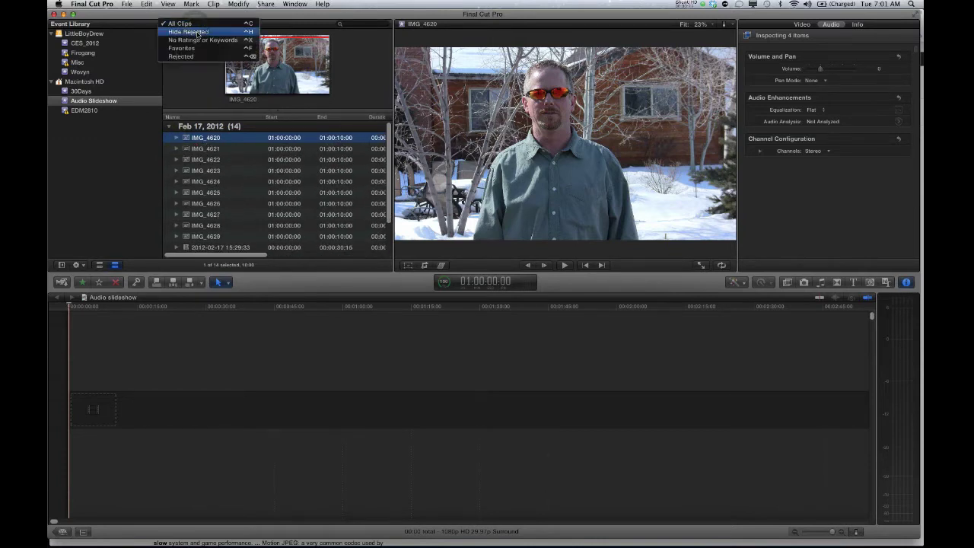
left_click(197, 33)
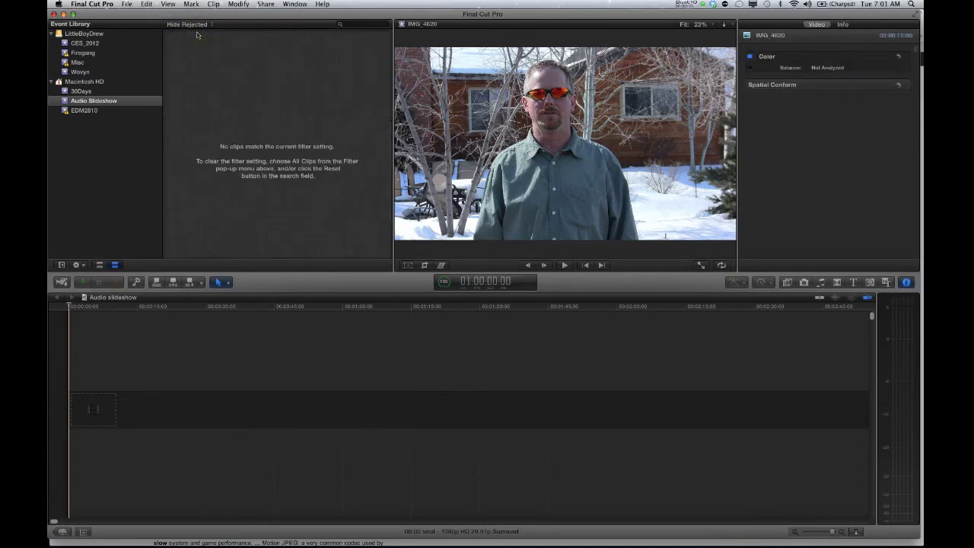
Switch to Finder and add DrewsOffice 005.mov, 006.mov and 007.mov from the Audio Slideshow Sample folder to the Audio Slideshow event.
key("super+Tab")
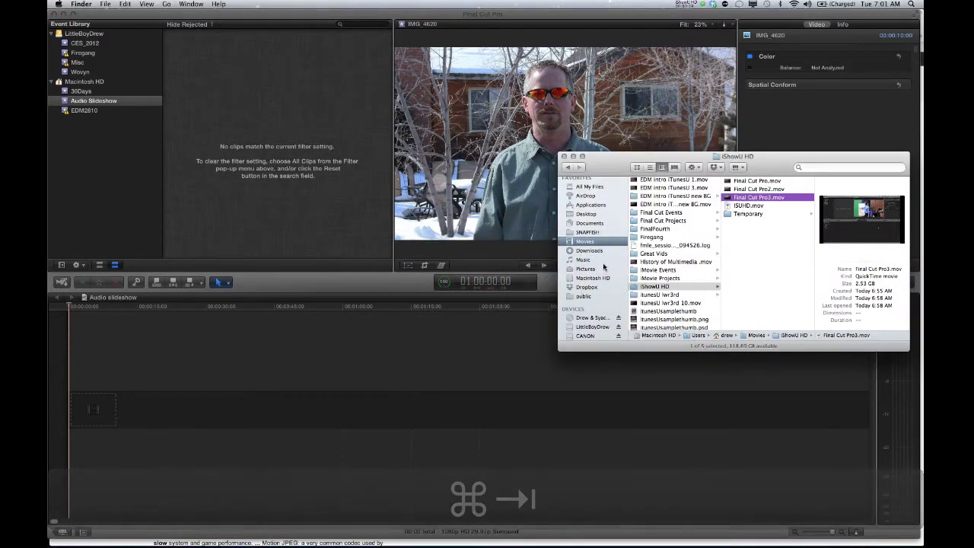
left_click(601, 326)
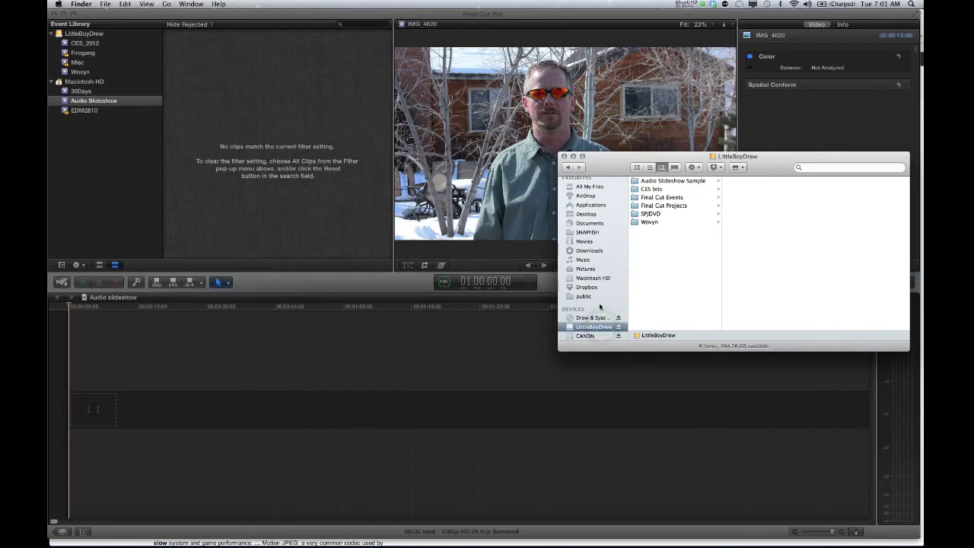
left_click(664, 181)
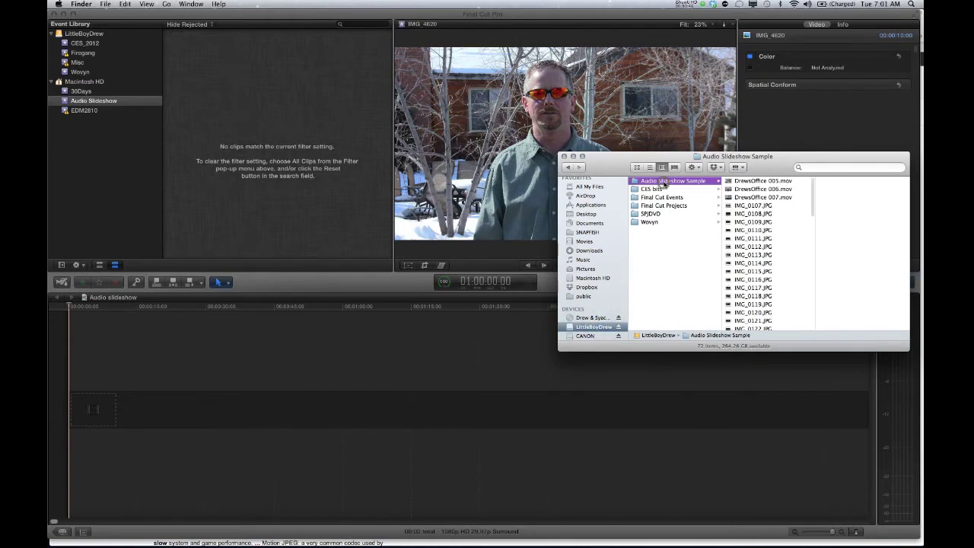
left_click(763, 183)
scroll(762, 283, "down", 10)
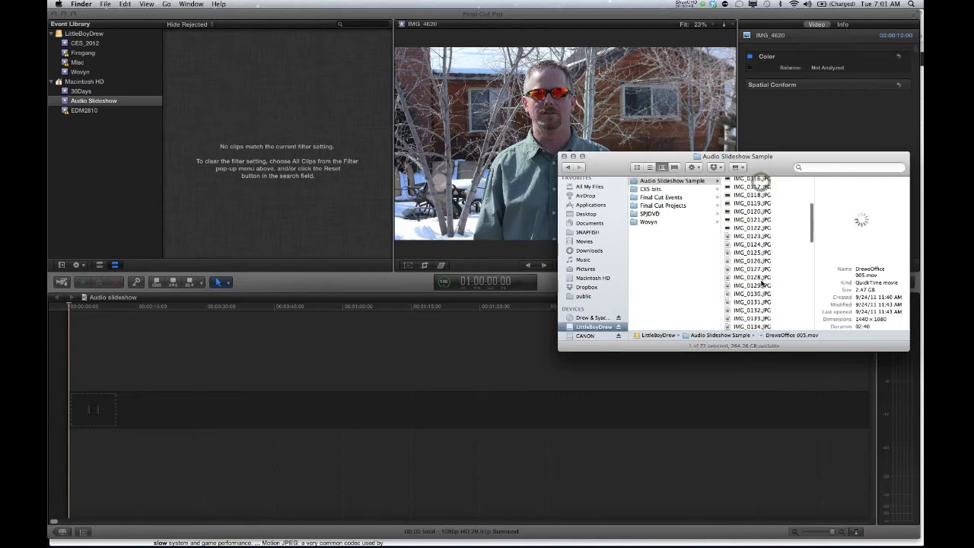
scroll(762, 283, "down", 5)
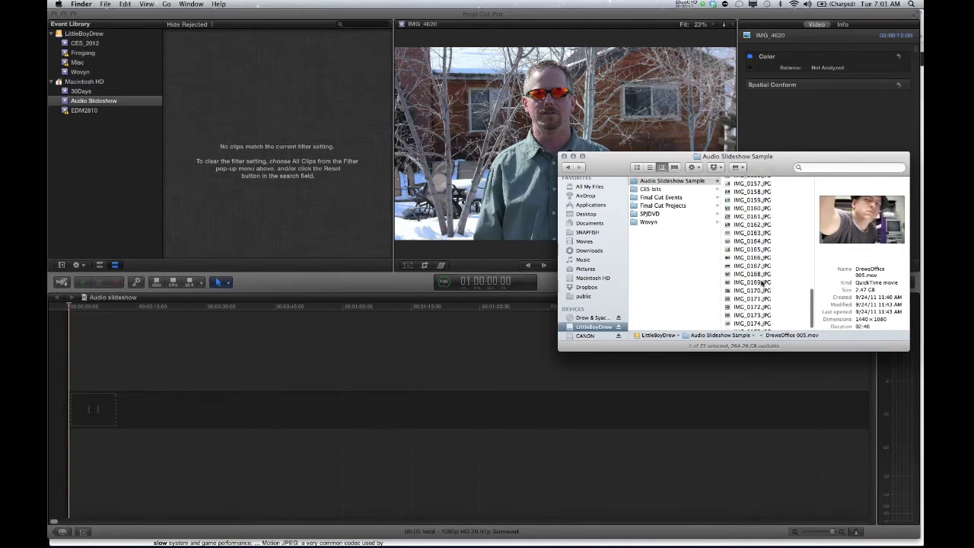
scroll(762, 283, "up", 15)
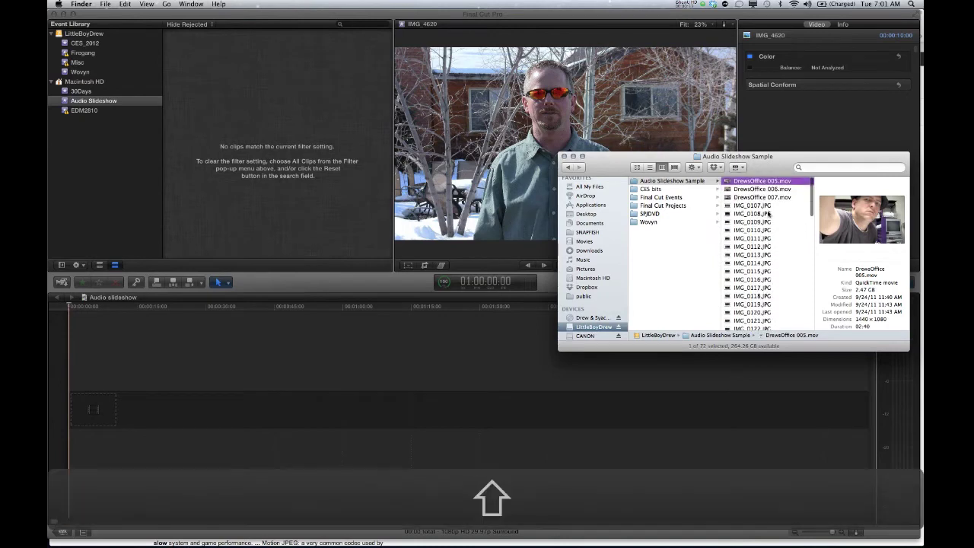
left_click(766, 196, "shift")
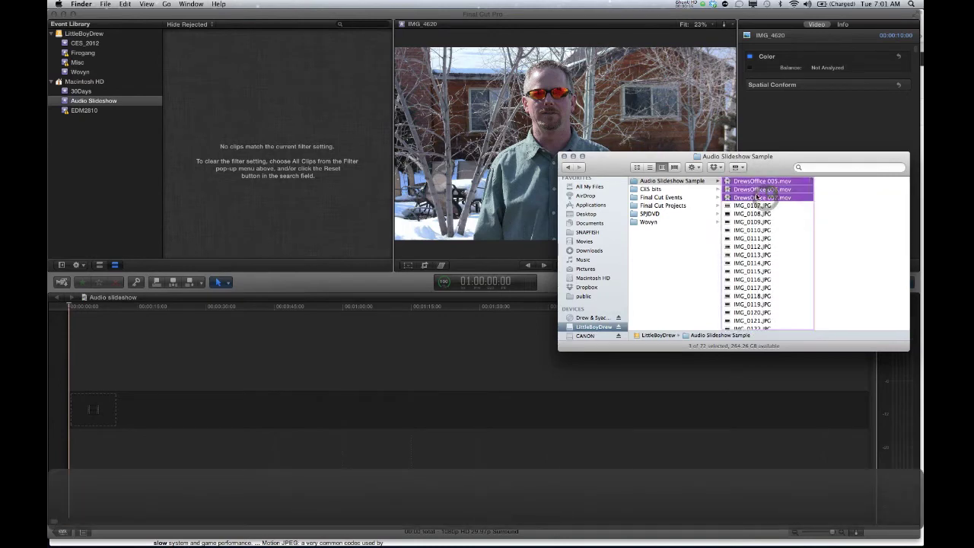
left_click_drag(761, 196, 145, 100)
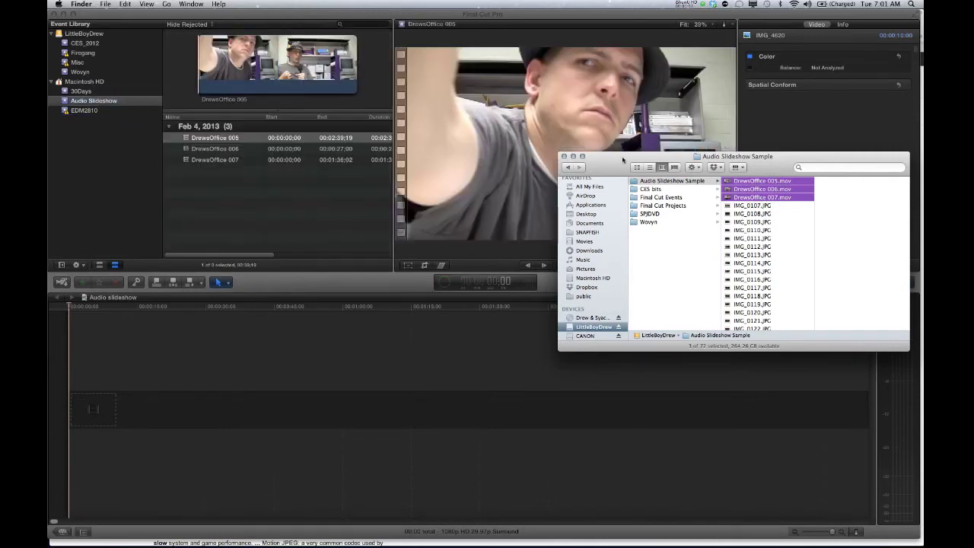
Add IMG_0130.JPG through IMG_0175.JPG from the Audio Slideshow Sample folder to the Audio Slideshow event.
scroll(776, 277, "down", 5)
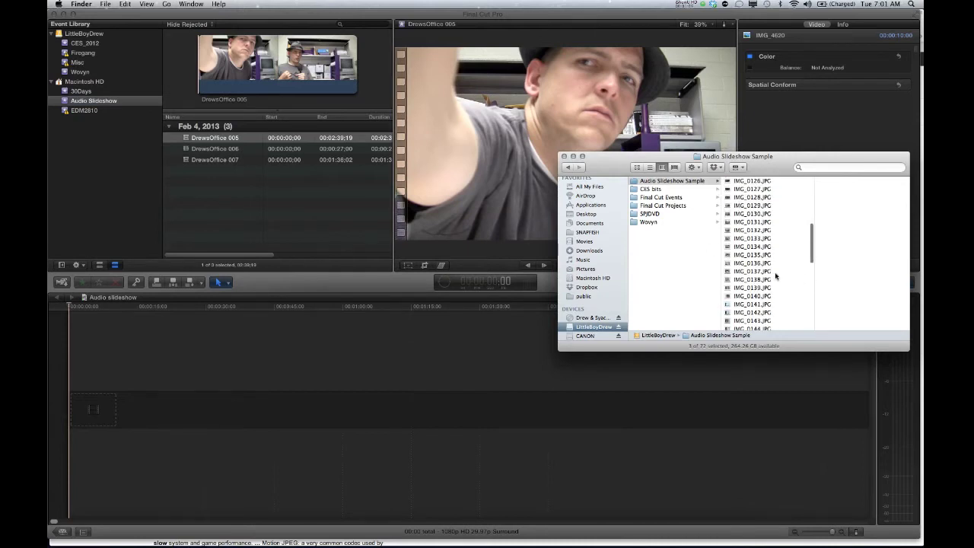
left_click(761, 214)
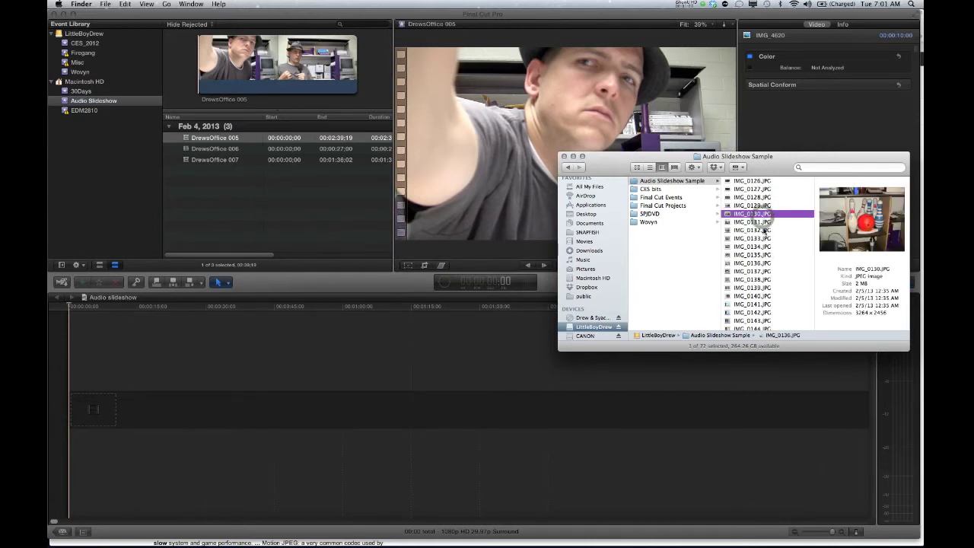
scroll(764, 281, "down", 6)
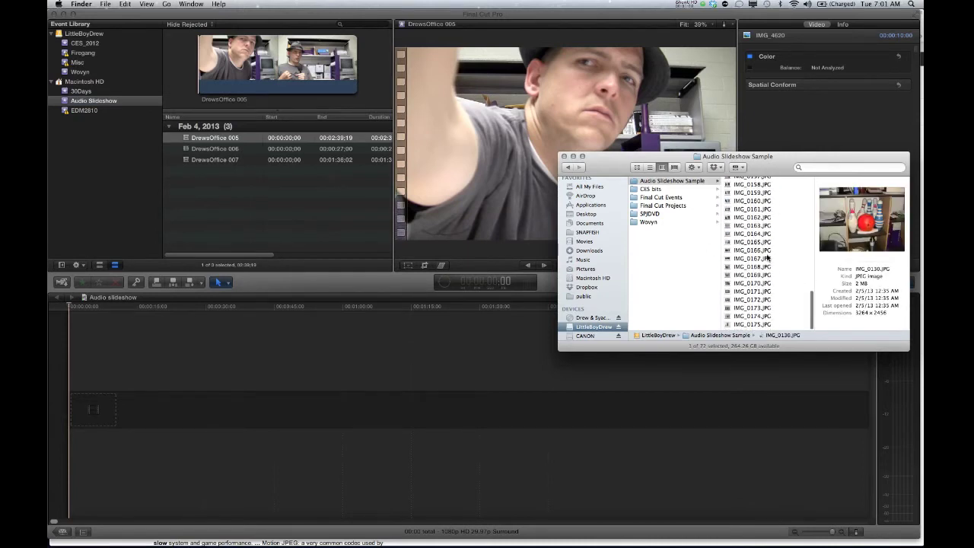
left_click(764, 326, "shift")
left_click_drag(764, 326, 128, 104)
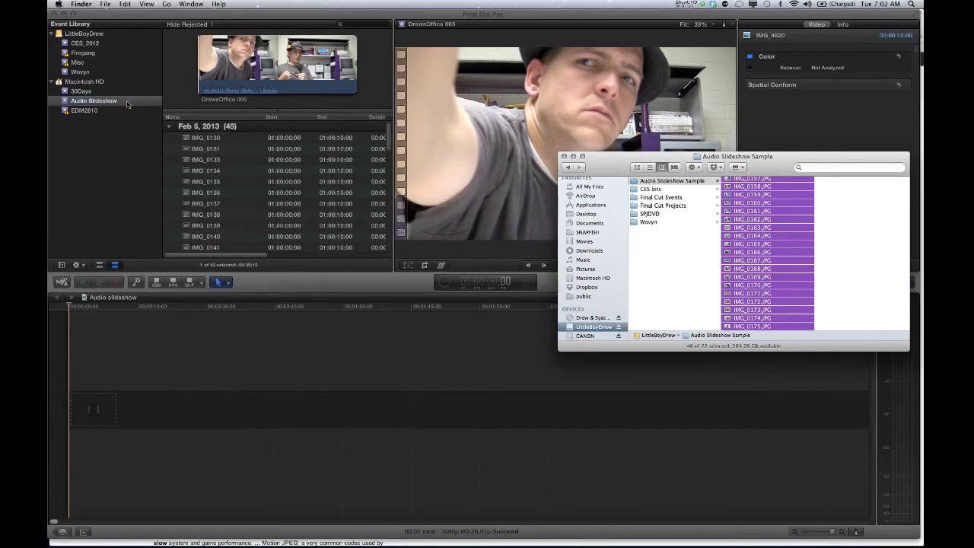
Switch back to Final Cut Pro, preview the imported stills IMG_0133, IMG_0134 and IMG_0130, and look through the event's clip list.
left_click(218, 160)
left_click(219, 172)
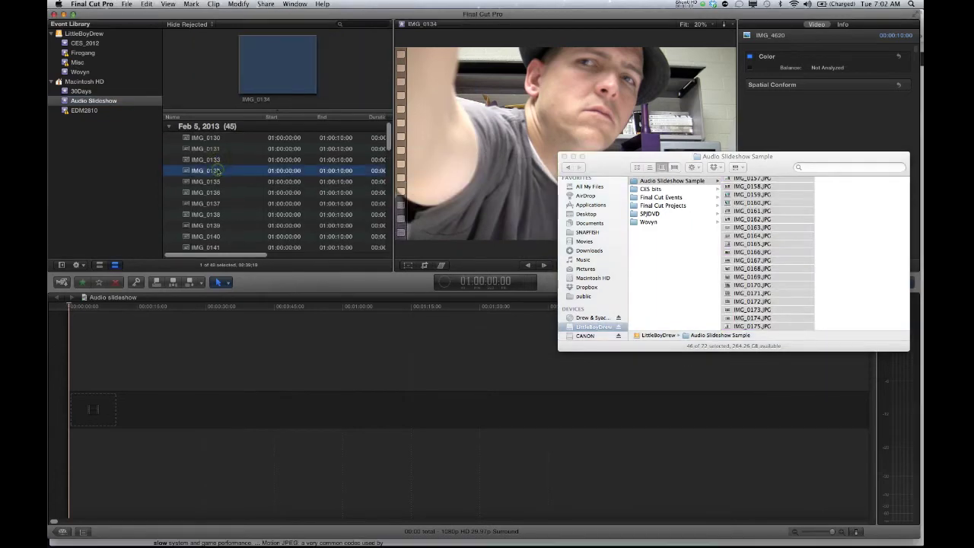
left_click(219, 140)
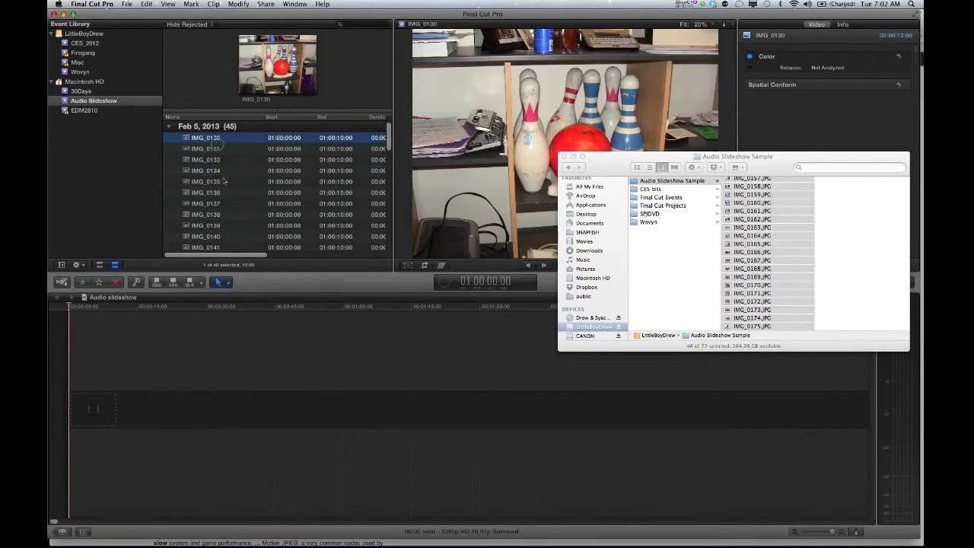
scroll(224, 181, "down", 15)
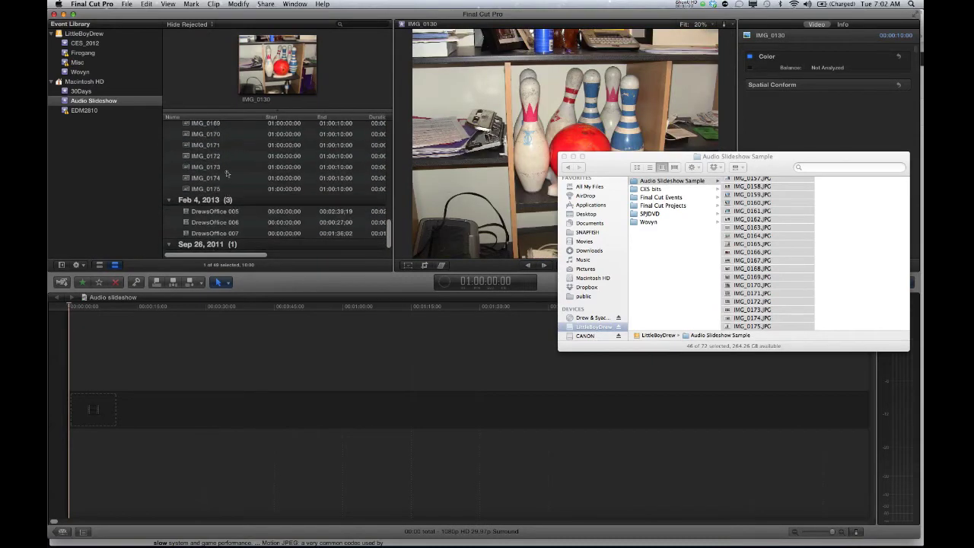
Select the DrewsOffice 005 clip in the event's clip list and close the Audio Slideshow Sample Finder window.
left_click(226, 174)
left_click(230, 211)
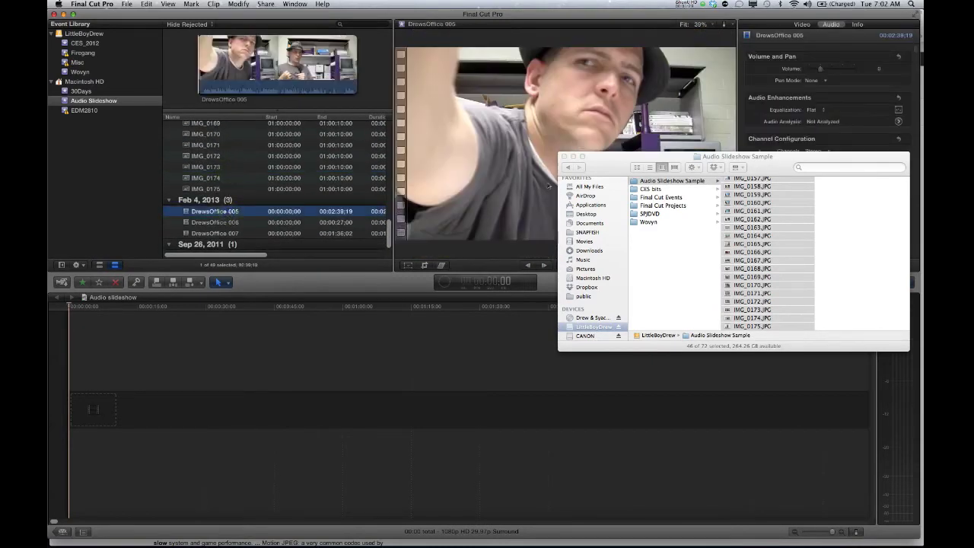
left_click(564, 157)
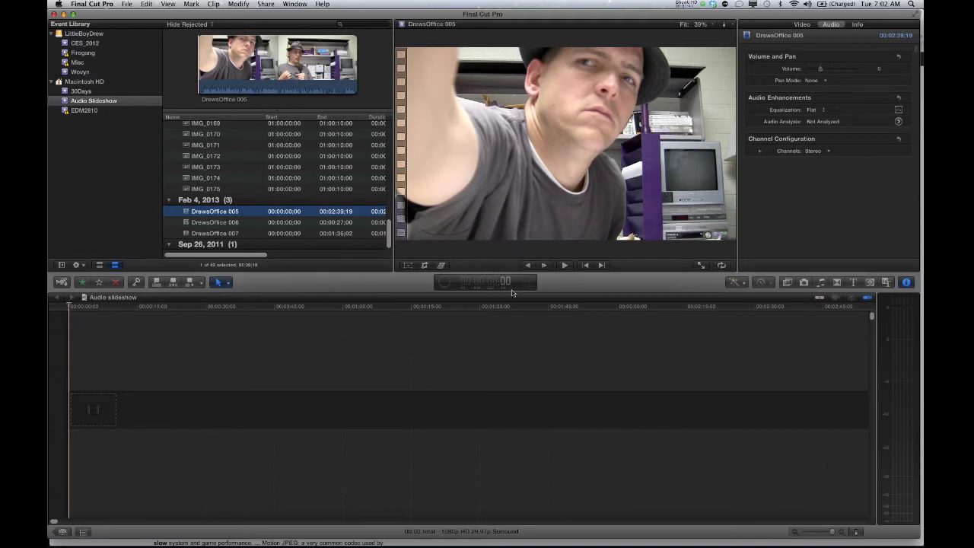
Locate the start of the first sound bite in DrewsOffice 005 frame by frame and mark the range start at 5:10.
left_click(272, 62)
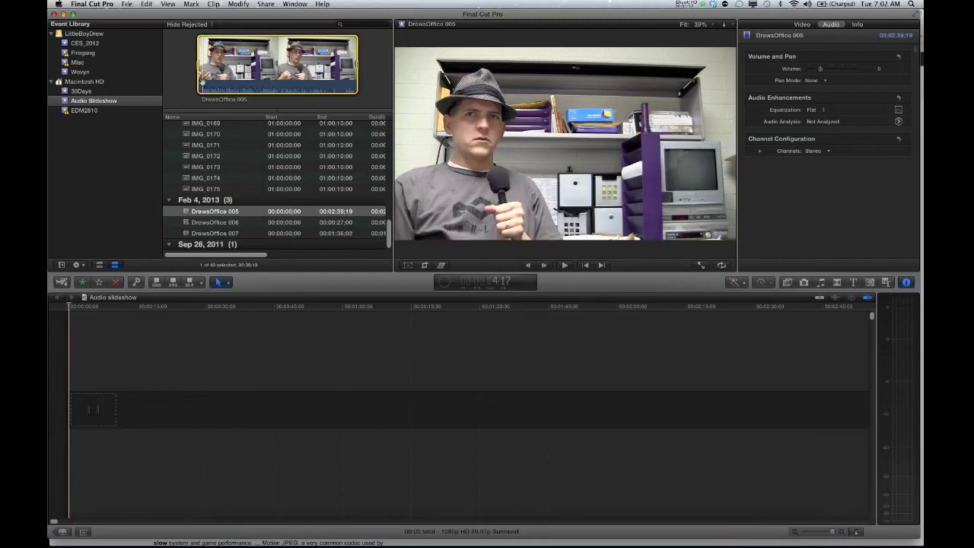
key("Left")
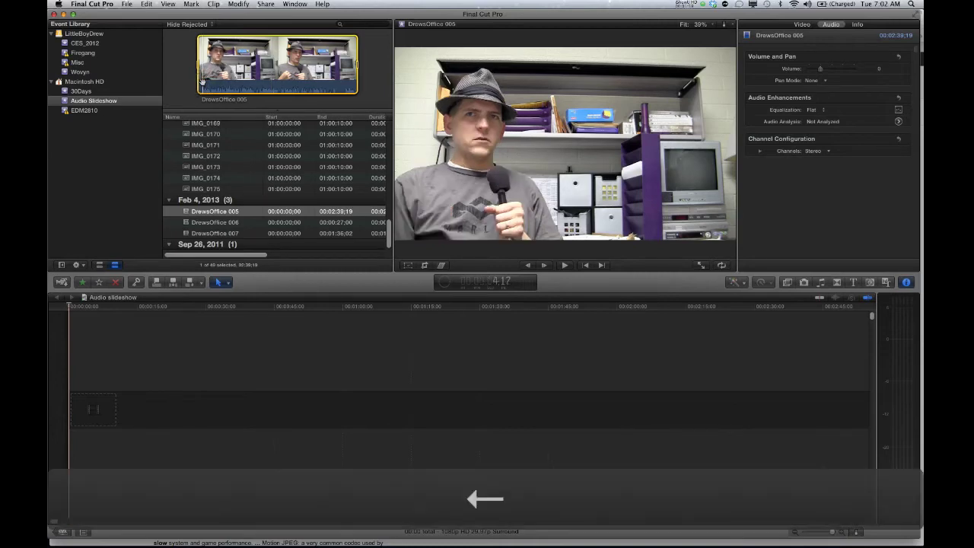
key("Left")
key("Left")
key("Left")
key("Left")
key("Left")
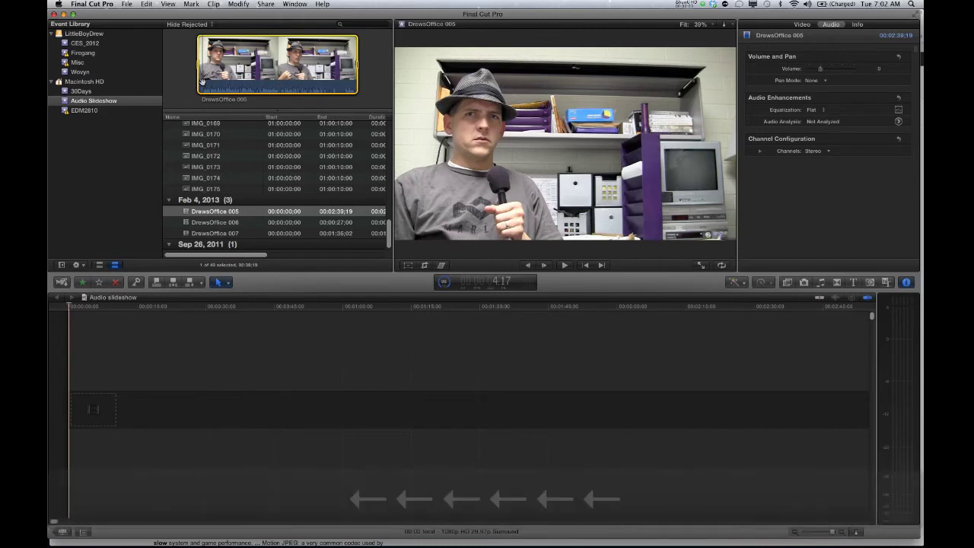
key("Left")
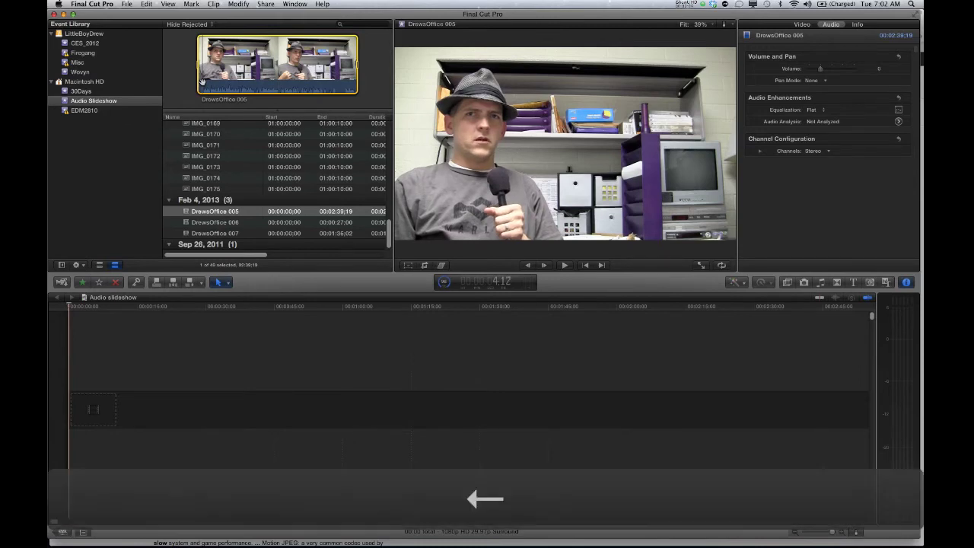
key("Right")
key("Right")
key("Right")
key("Right")
key("Right")
key("Right")
key("Right")
key("Right")
key("Right")
key("Right")
key("Right")
key("Right")
key("Right")
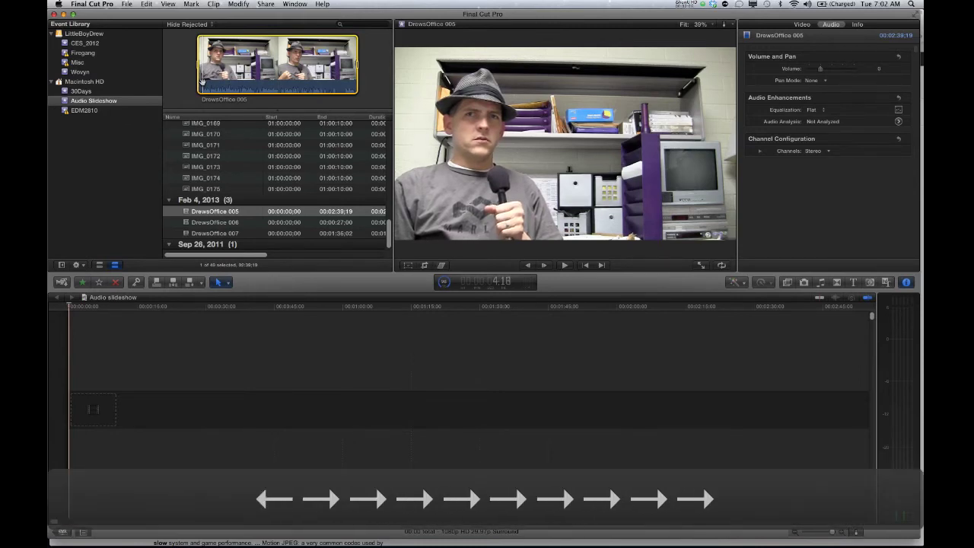
key("Right")
key("Right")
key("Right")
key("Right")
key("Right")
key("Right")
key("Right")
key("Right")
key("Right")
key("Right")
key("Right")
key("Right")
key("Right")
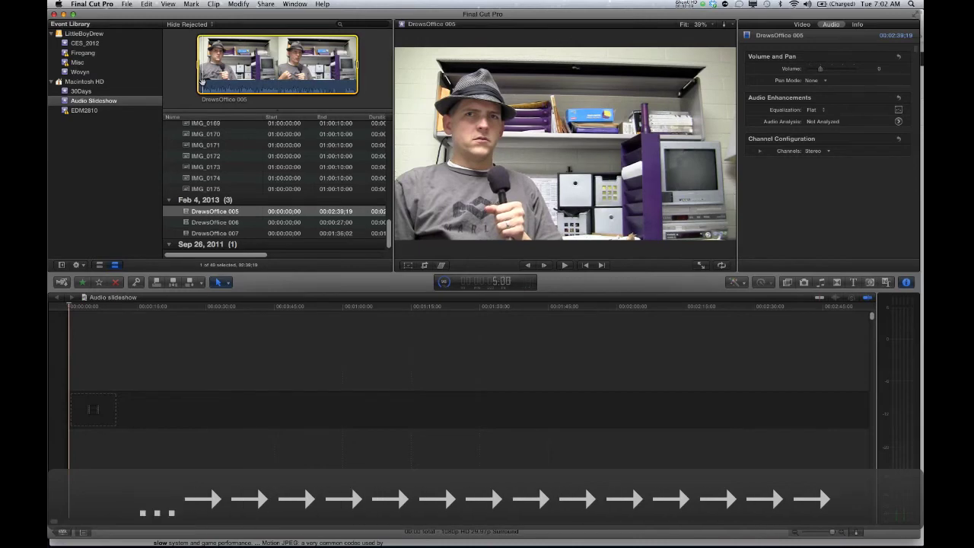
key("Right")
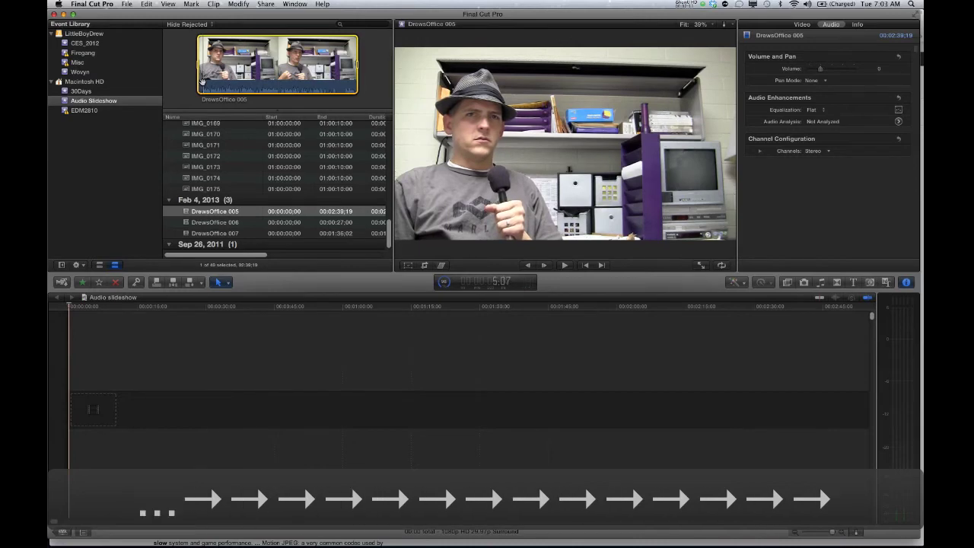
key("space")
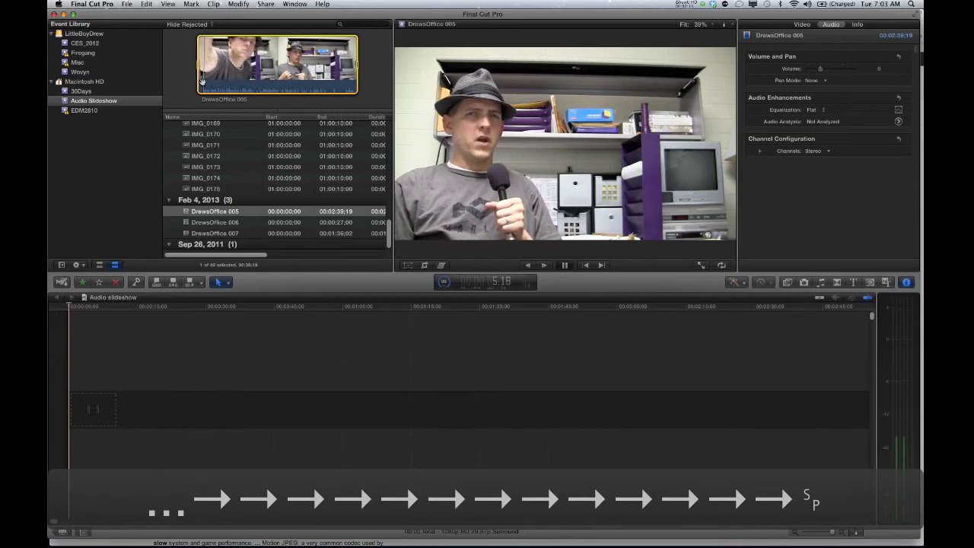
key("space")
key("Left")
key("Left")
key("Left")
key("Left")
key("Left")
key("Left")
key("Left")
key("Left")
key("Left")
key("Left")
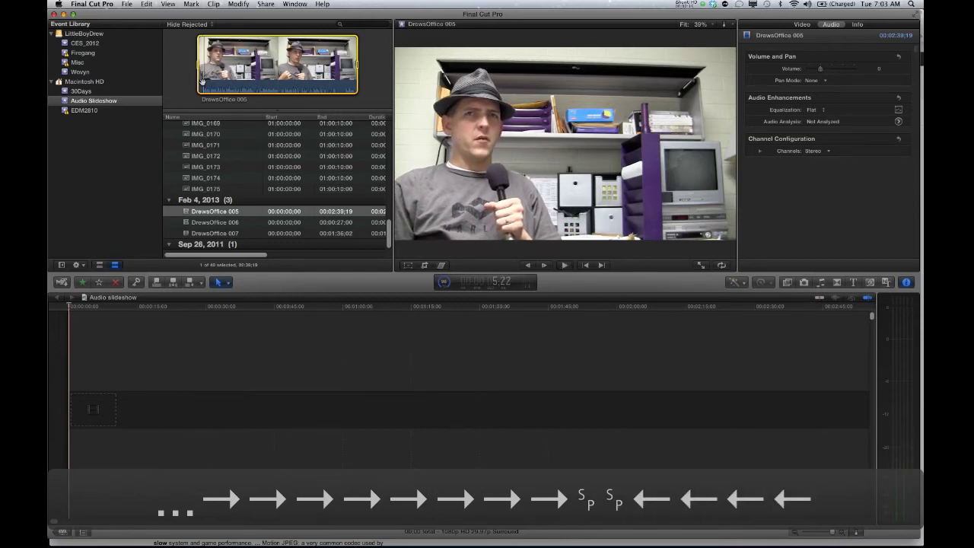
key("Left")
key("Left")
key("Left")
key("Left")
key("Left")
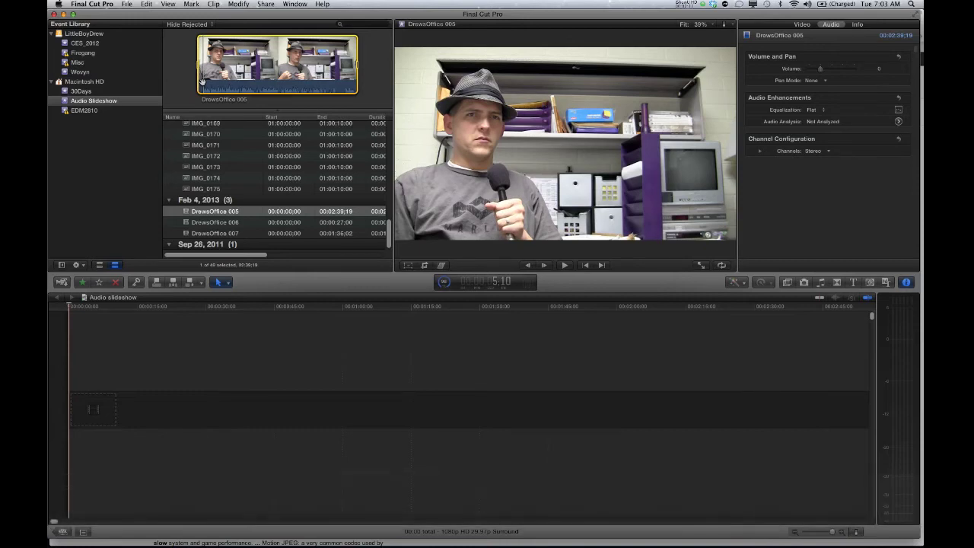
key("i")
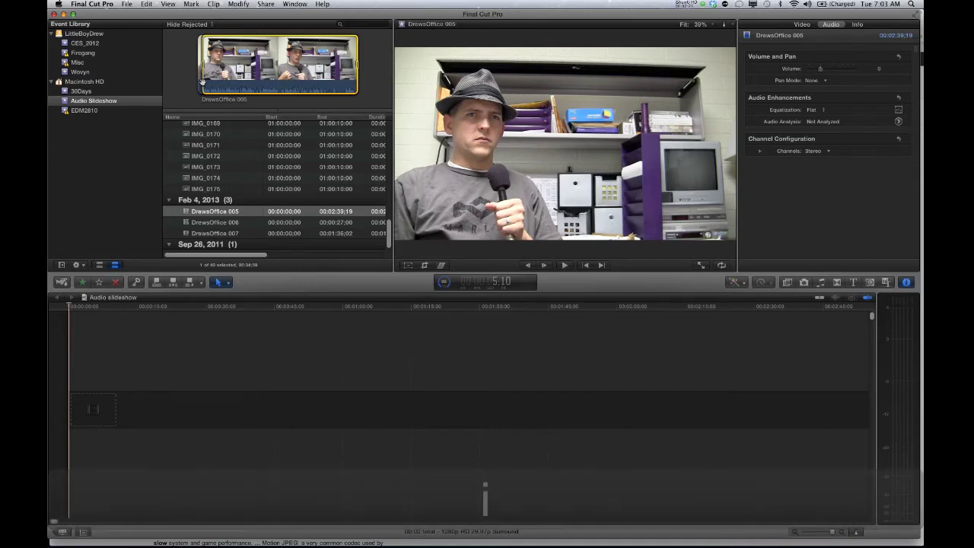
Play DrewsOffice 005 through the end of the first sound bite and mark the range end at 12:15.
key("space")
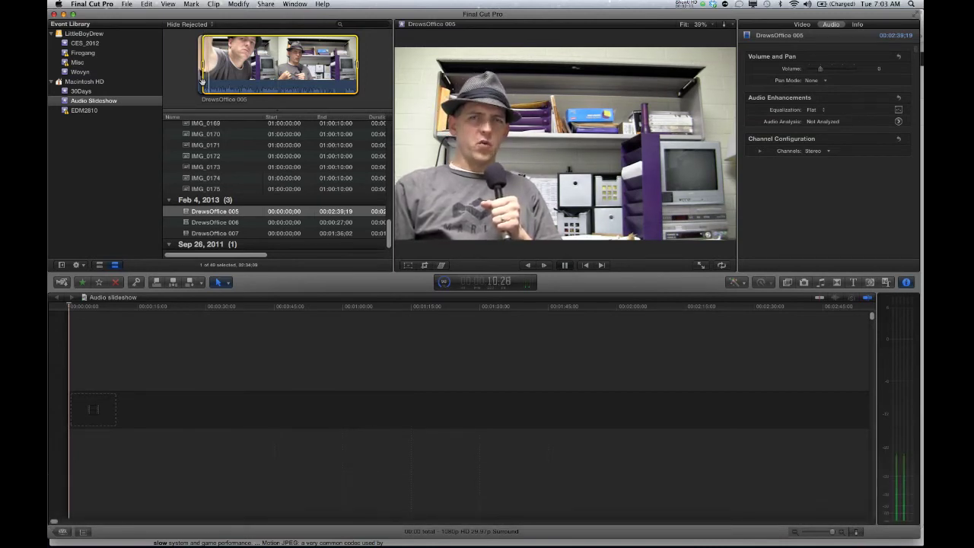
key("space")
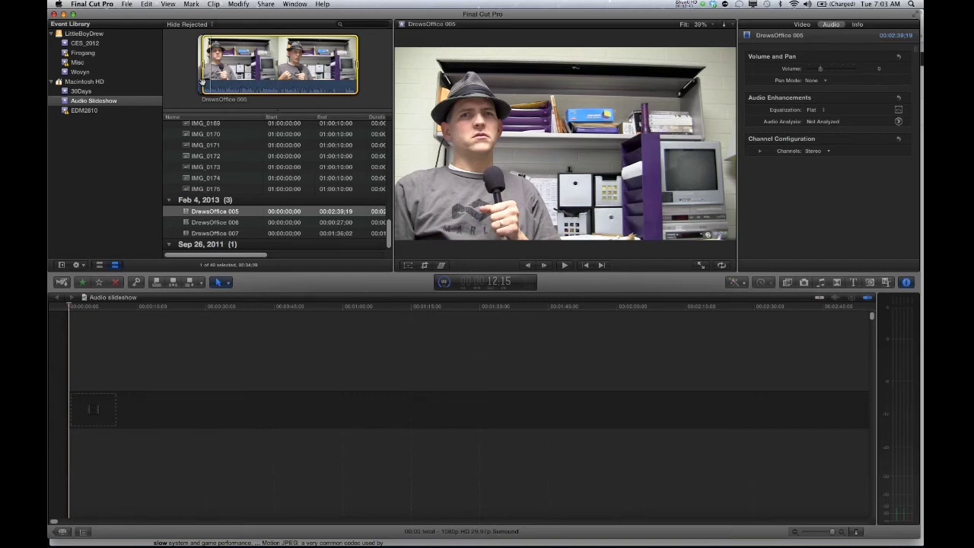
key("o")
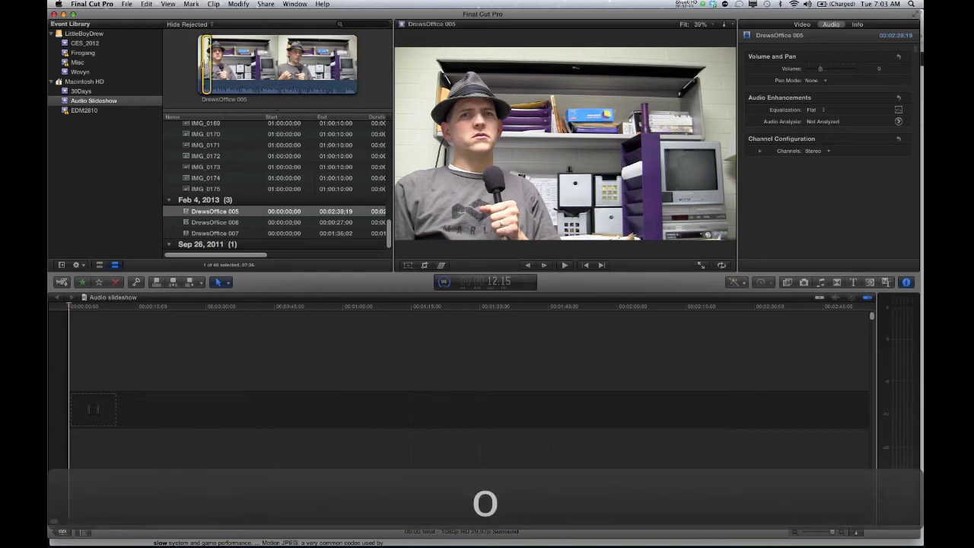
left_click(688, 4)
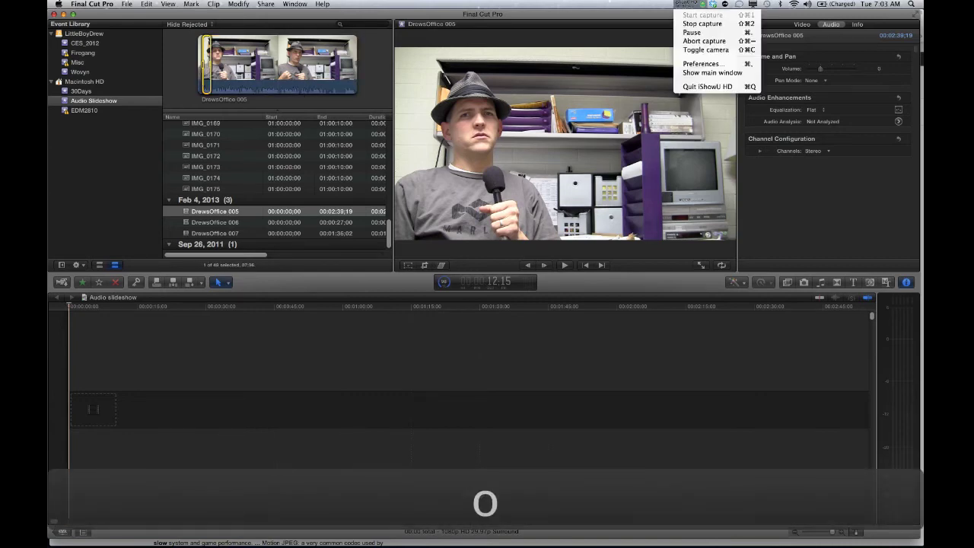
left_click(691, 32)
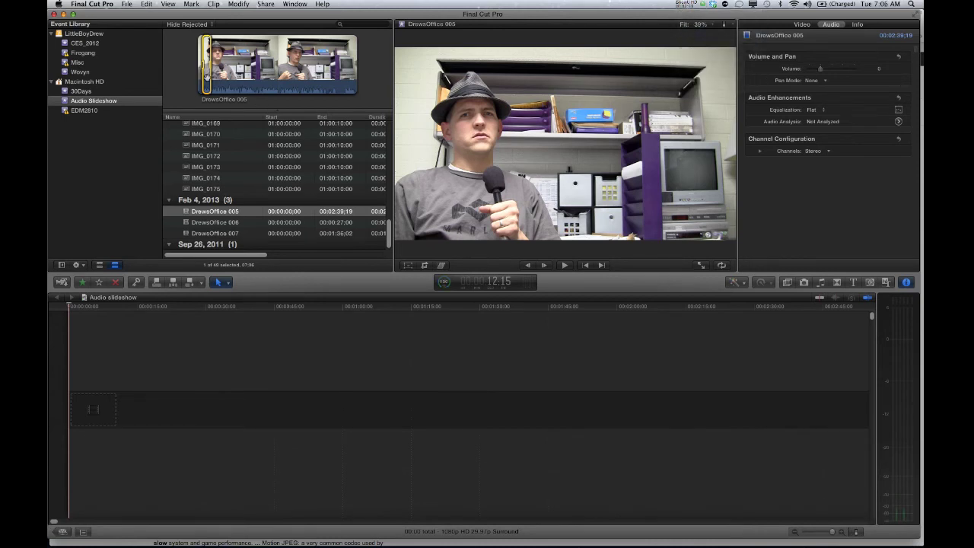
Set timeline edits to use Audio Only from the source clips.
left_click(203, 283)
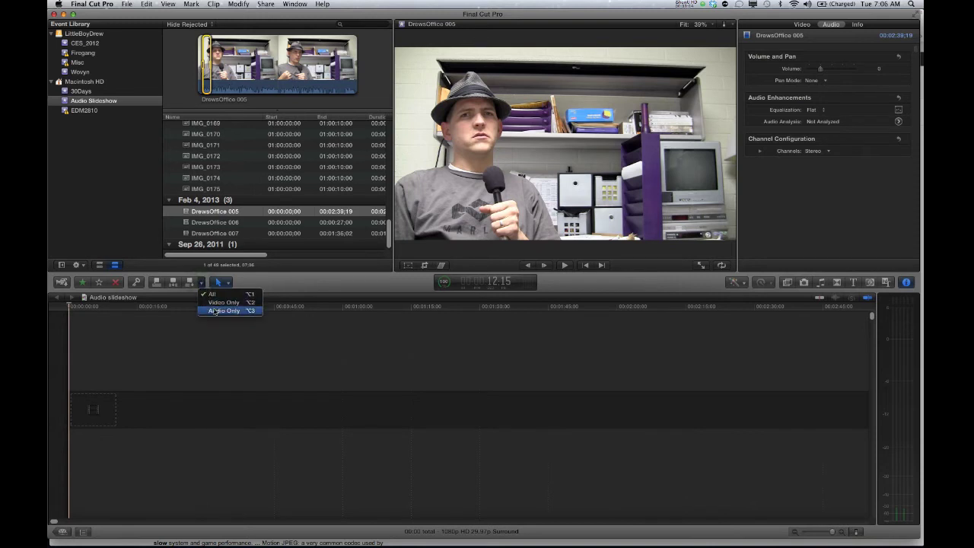
left_click(214, 312)
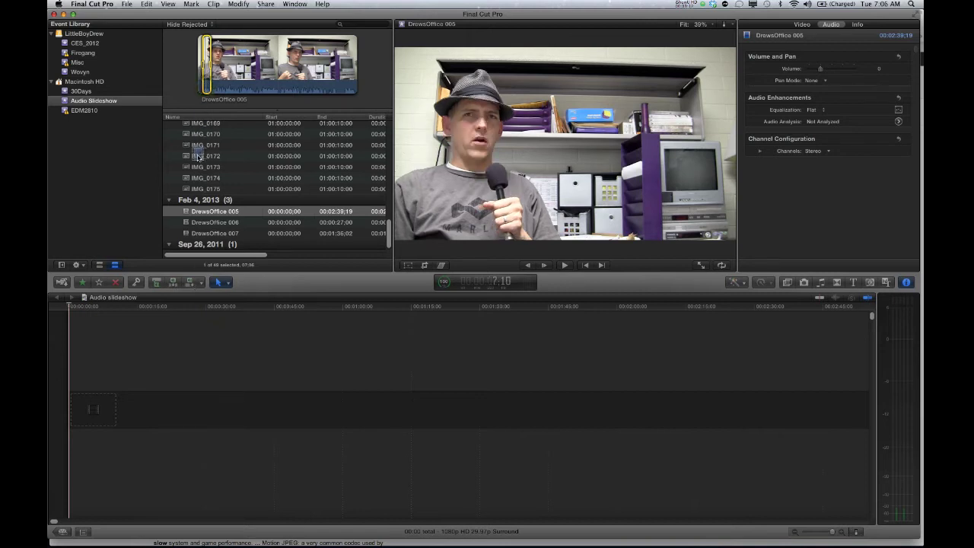
Try adding the marked DrewsOffice 005 range to the empty timeline as audio only, and undo that edit.
key("e")
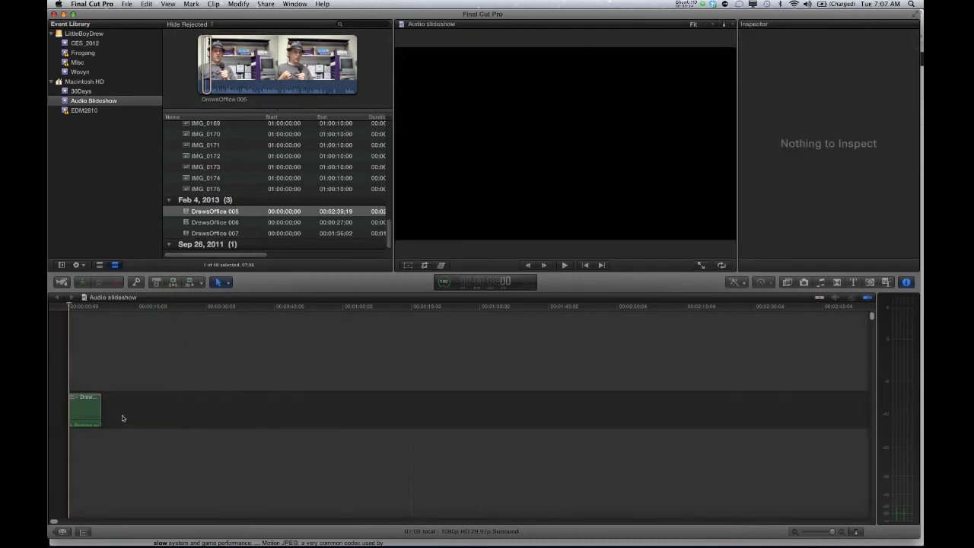
key("super+z")
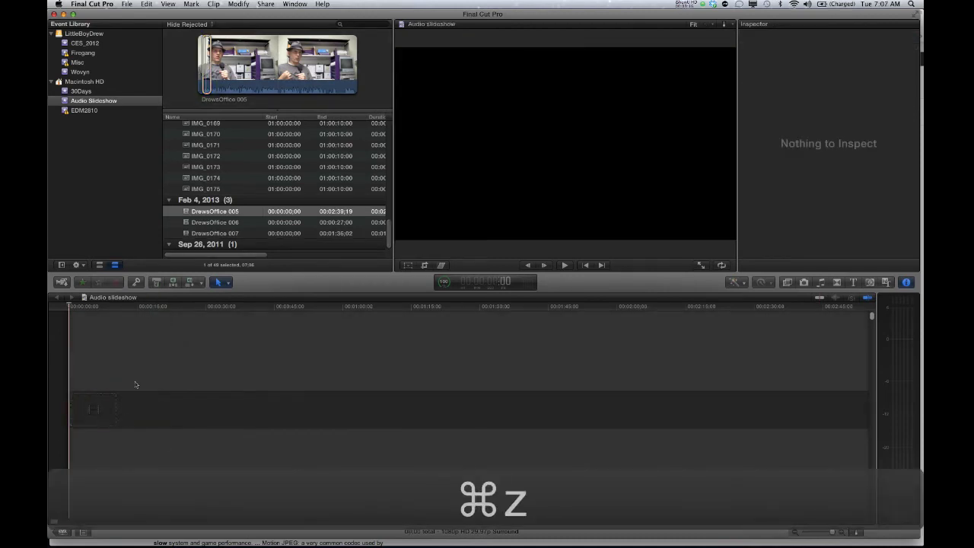
Reselect the marked range of DrewsOffice 005 and append its audio as the first clip of the Audio slideshow timeline.
left_click(219, 215)
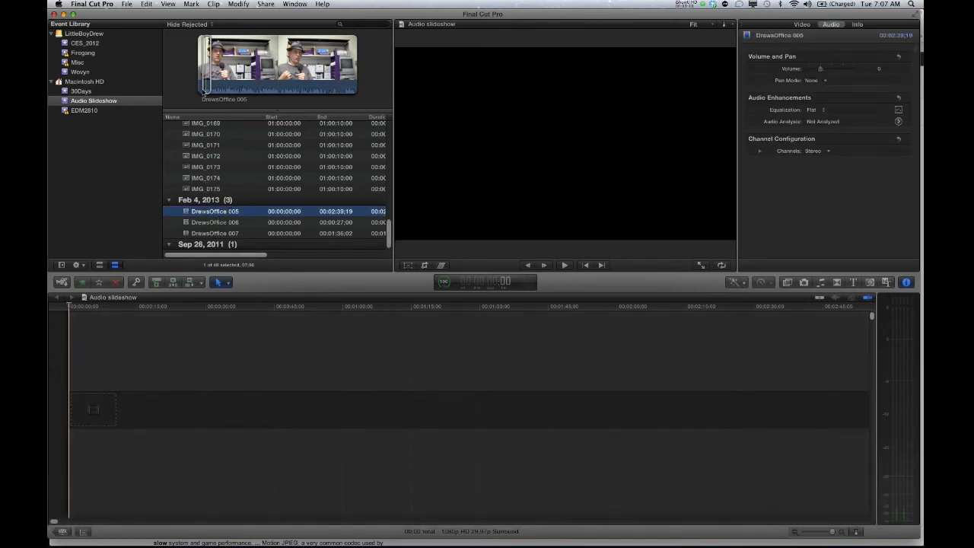
left_click(204, 87)
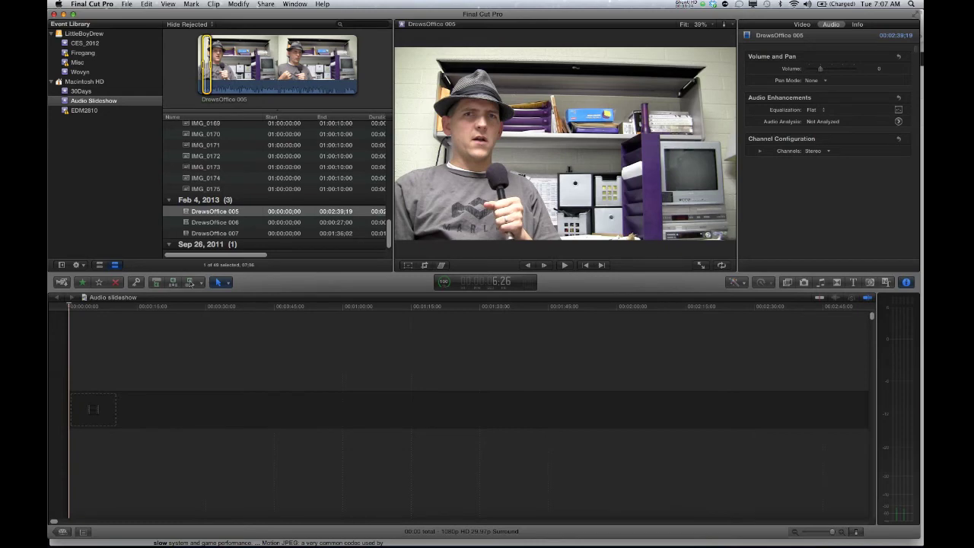
left_click(190, 283)
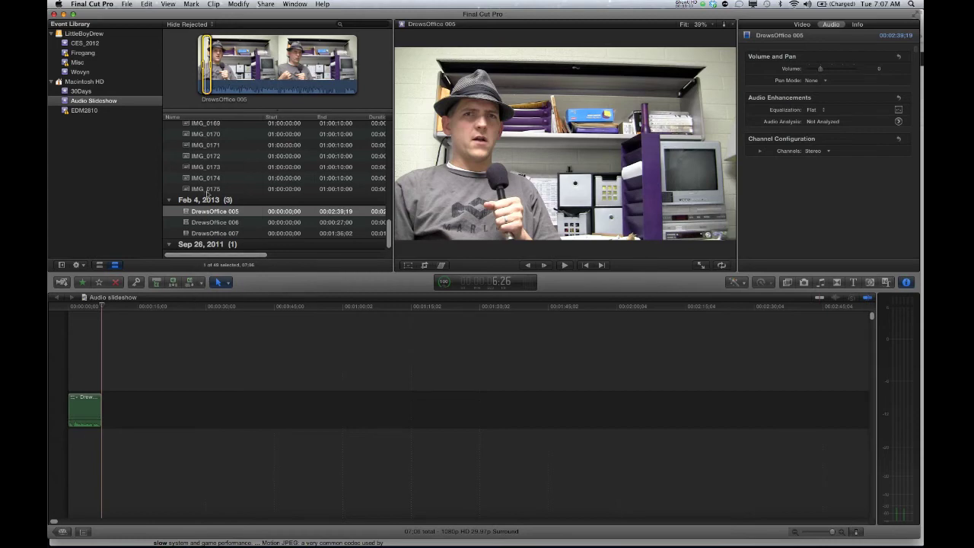
Find the start of the second sound bite in DrewsOffice 005 and mark the range start at 27:25.
left_click(216, 88)
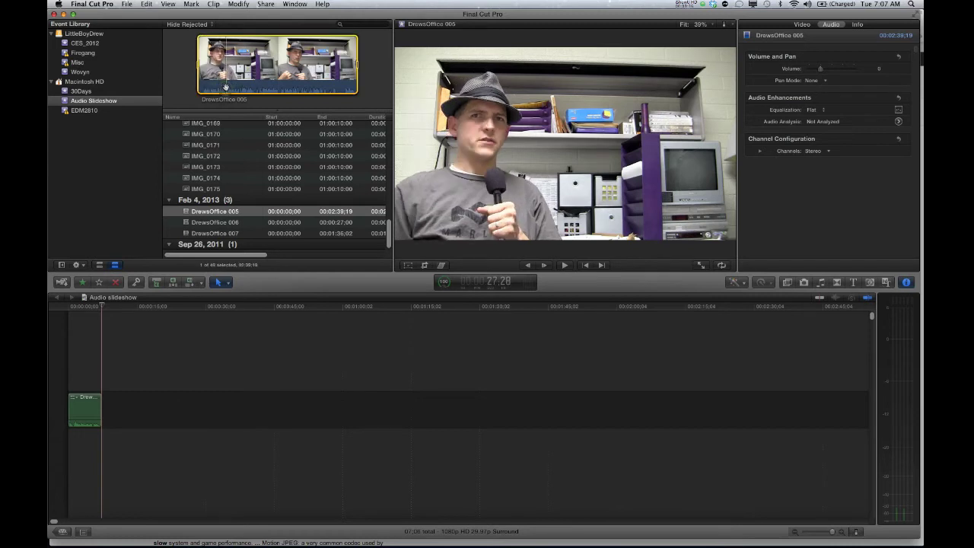
key("space")
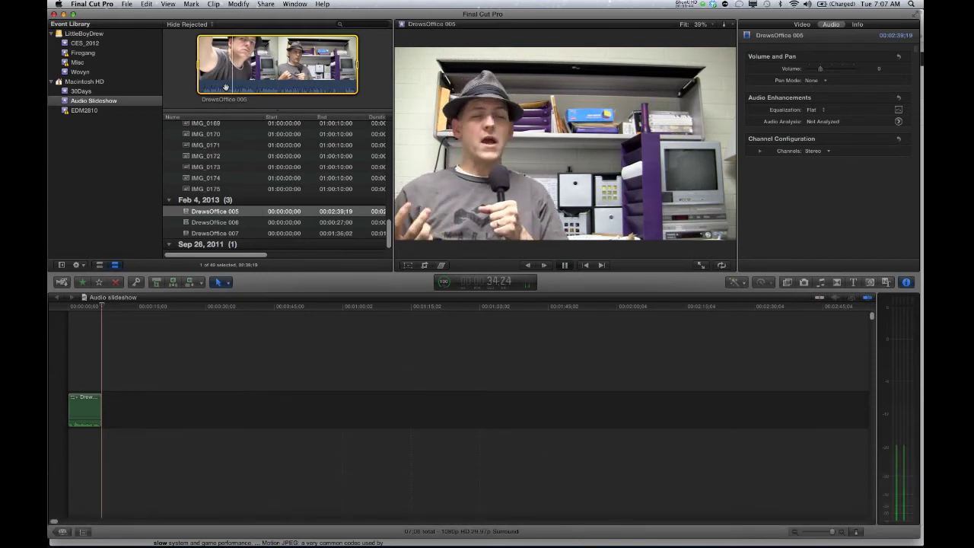
key("space")
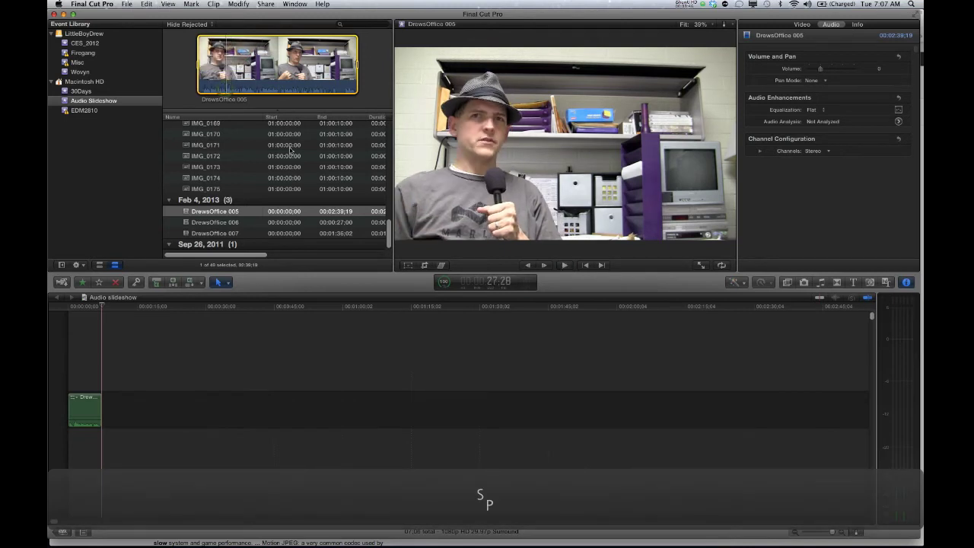
key("Left")
key("Left")
key("Left")
key("Left")
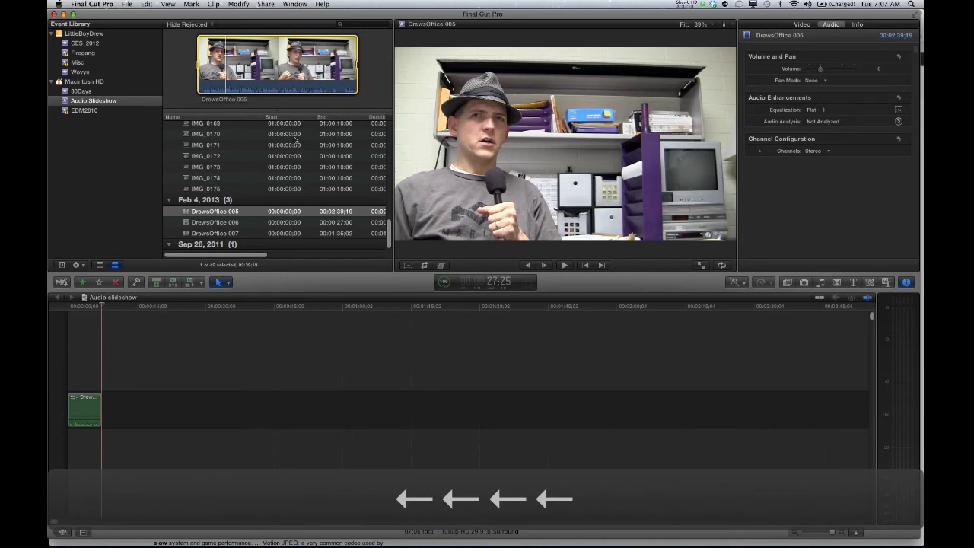
key("i")
Mark the second sound bite's range end at 42:03 and place its audio after the first clip in the timeline.
key("space")
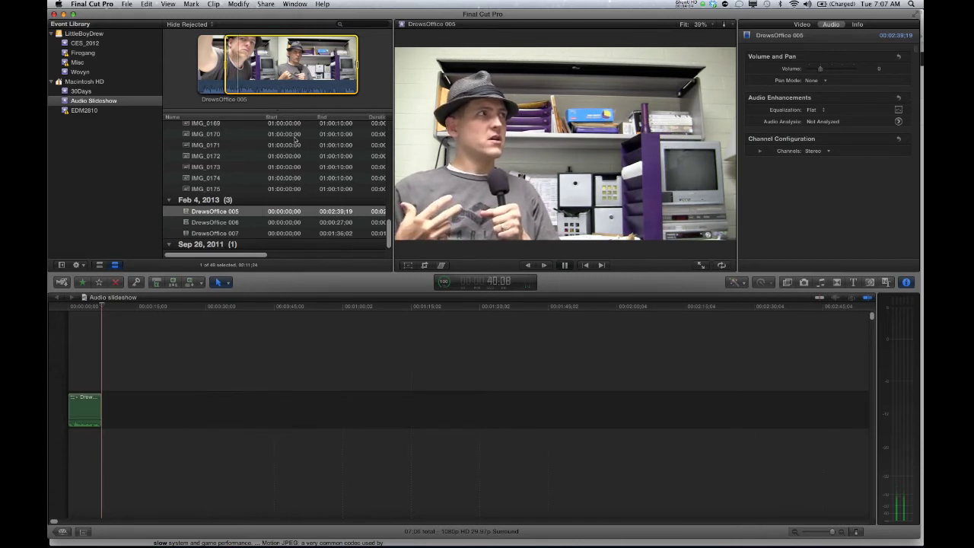
key("space")
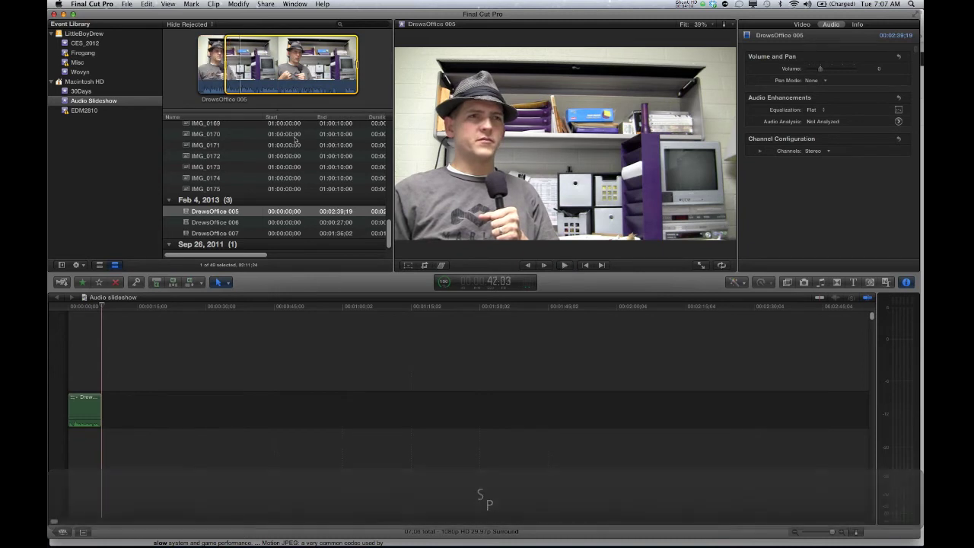
key("o")
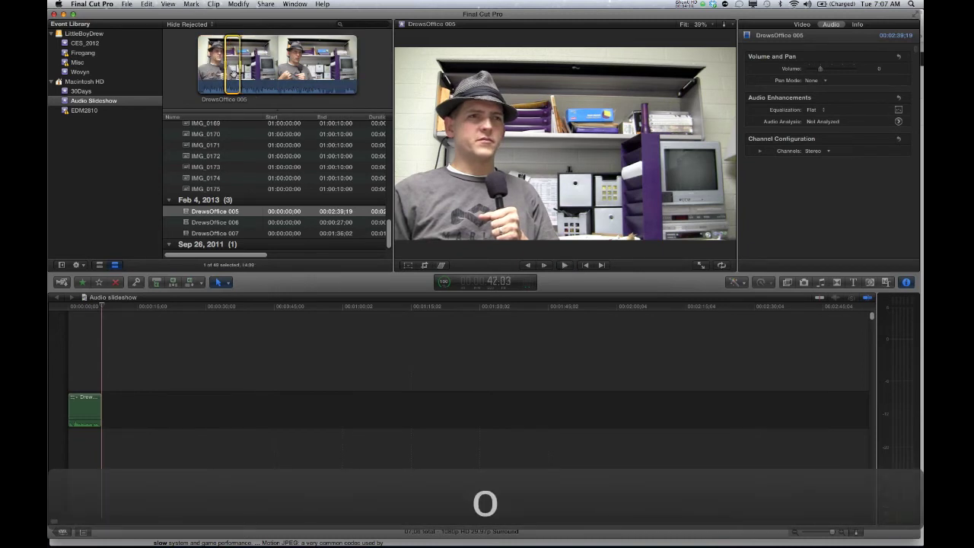
left_click_drag(232, 72, 152, 413)
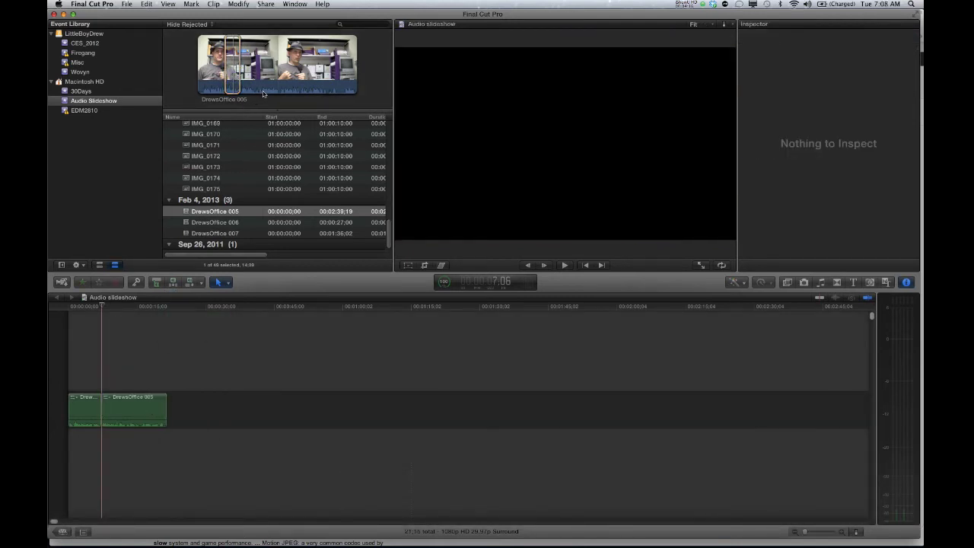
Find the start of the third sound bite in DrewsOffice 005 and mark the range start at 1:04:25.
left_click(263, 93)
key("space")
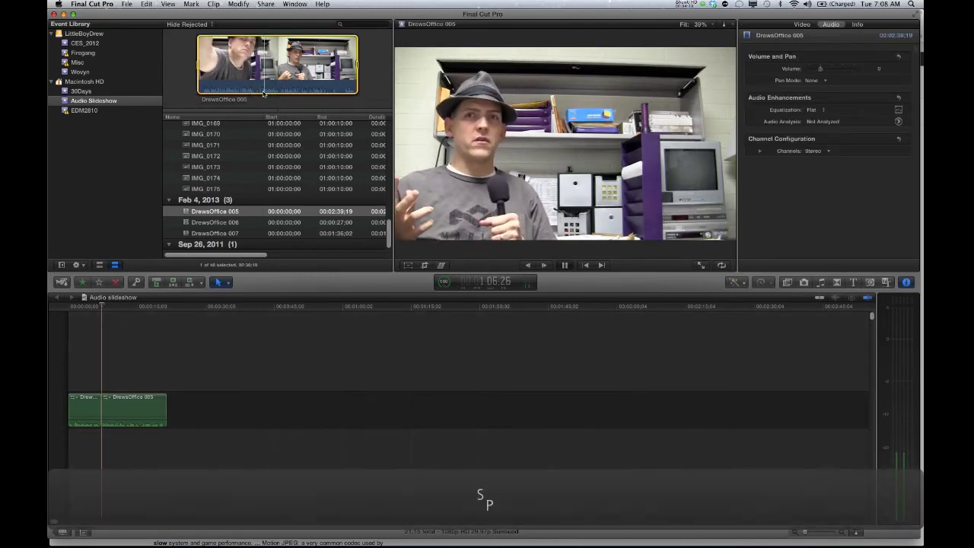
key("space")
key("Left")
key("Left")
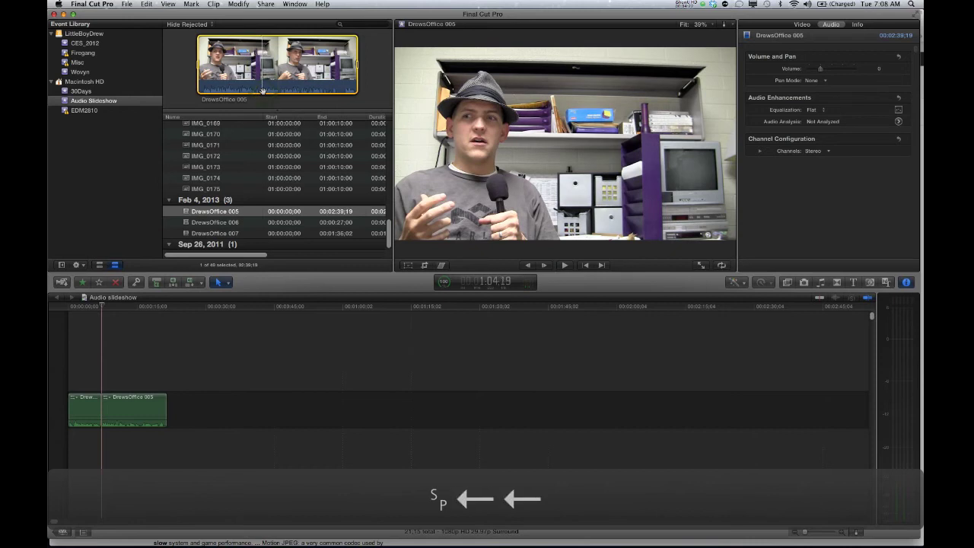
key("Left")
key("Left")
key("Left")
key("Right")
key("Right")
key("Right")
key("Right")
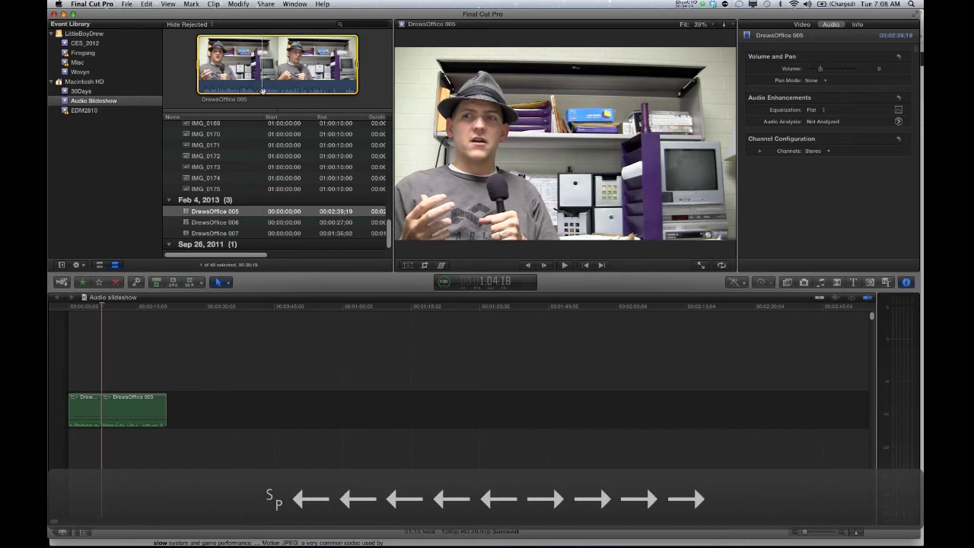
key("Right")
key("Right")
key("Right")
key("Right")
key("Right")
key("Right")
key("Right")
key("Right")
key("Right")
key("Right")
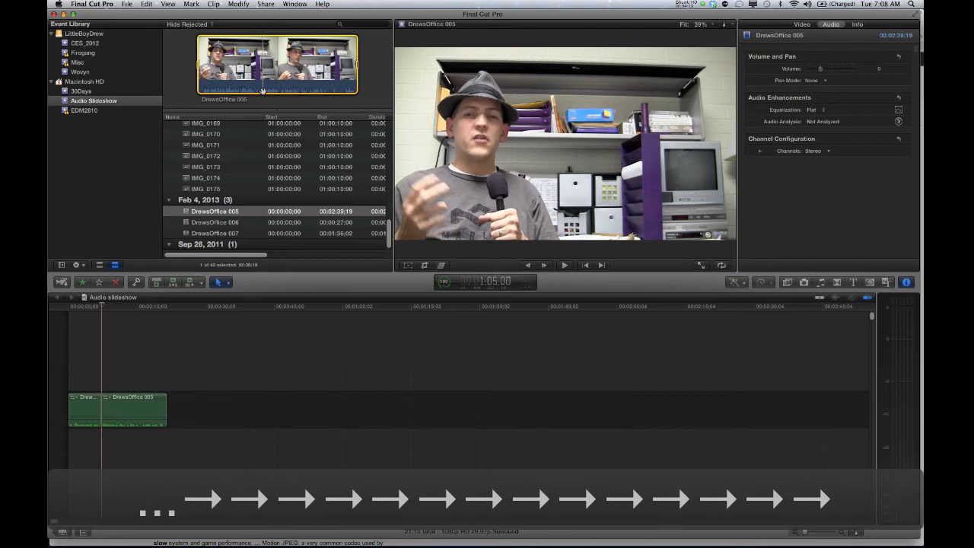
key("Left")
key("Left")
key("Left")
key("Left")
key("Left")
key("Left")
key("Left")
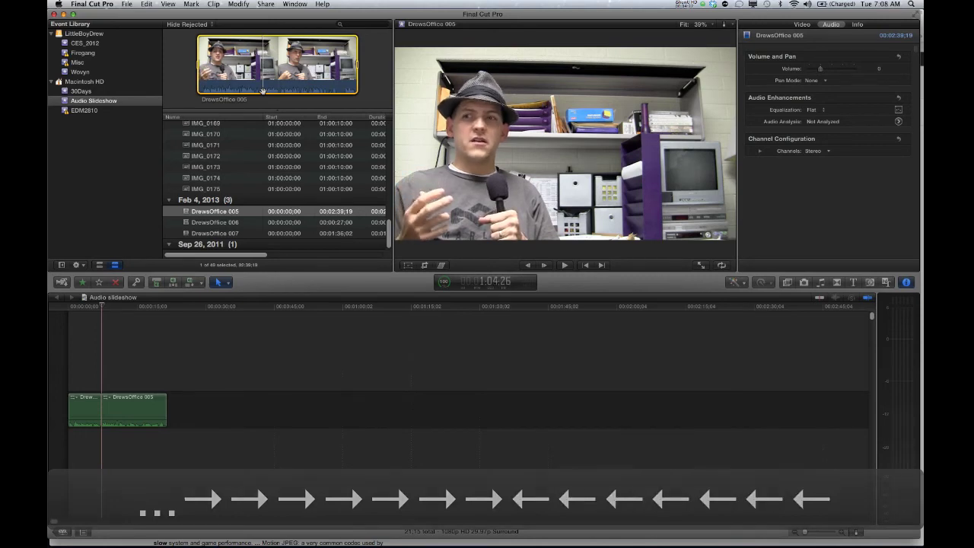
key("Left")
key("i")
Mark the third sound bite's range end at 1:20:17 and append its audio to the end of the timeline.
key("space")
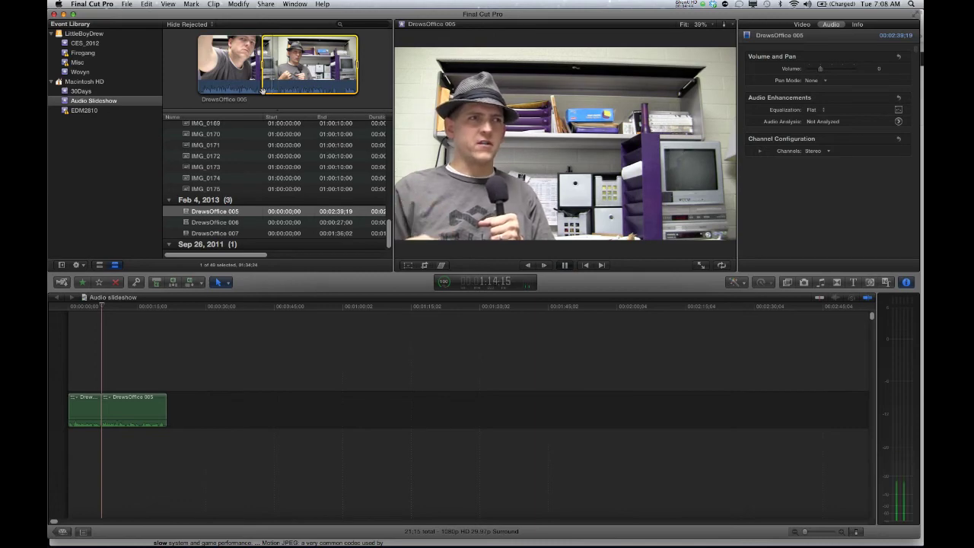
key("space")
key("space")
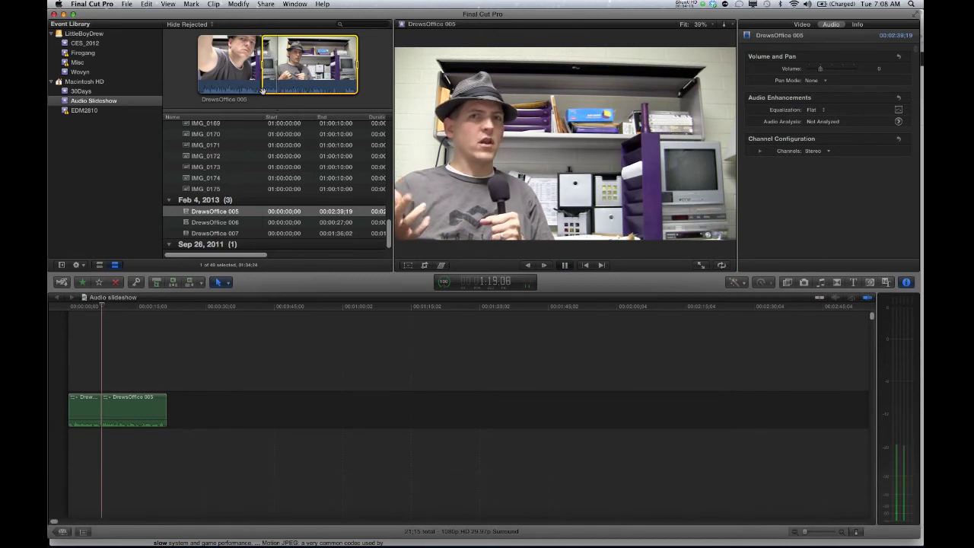
key("space")
key("o")
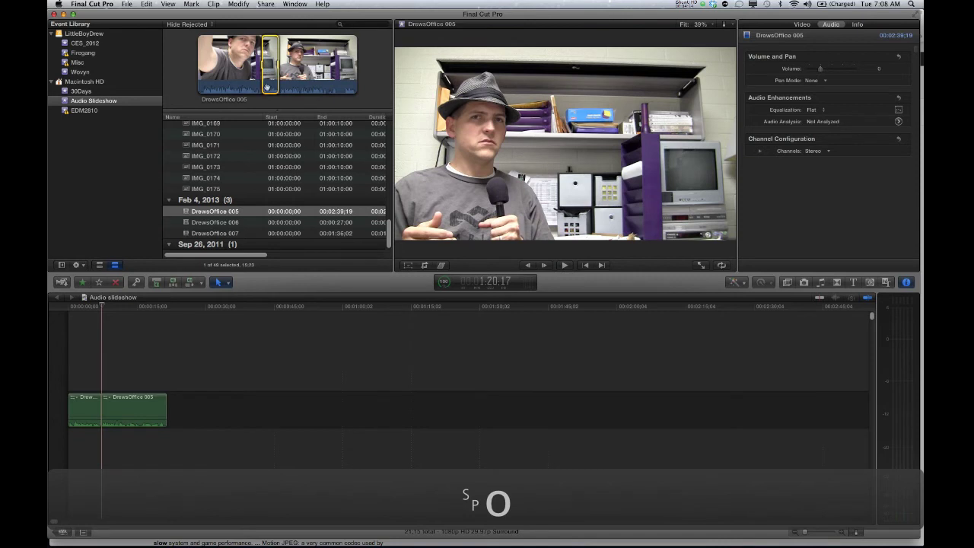
left_click(189, 283)
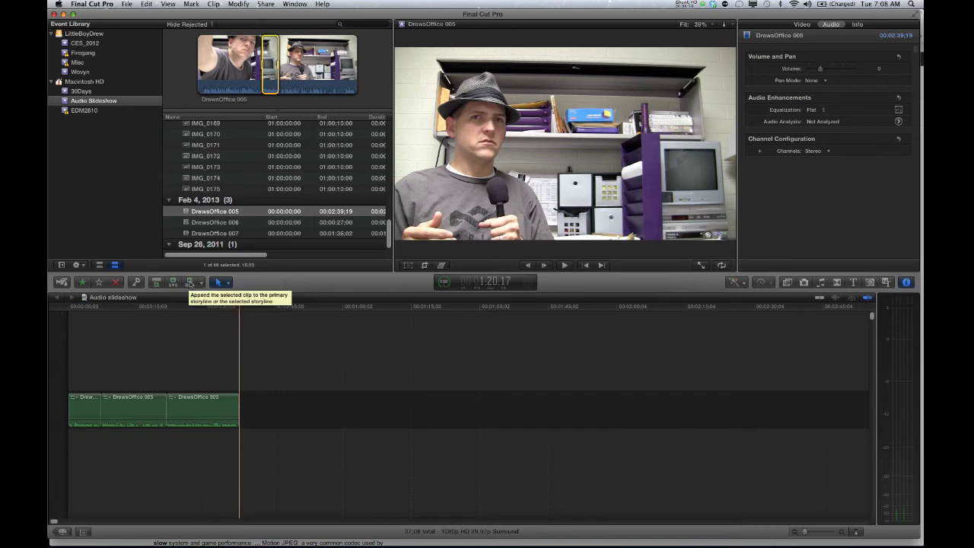
Return the playhead to the start of the project and enlarge the timeline around the first clips.
left_click(191, 380)
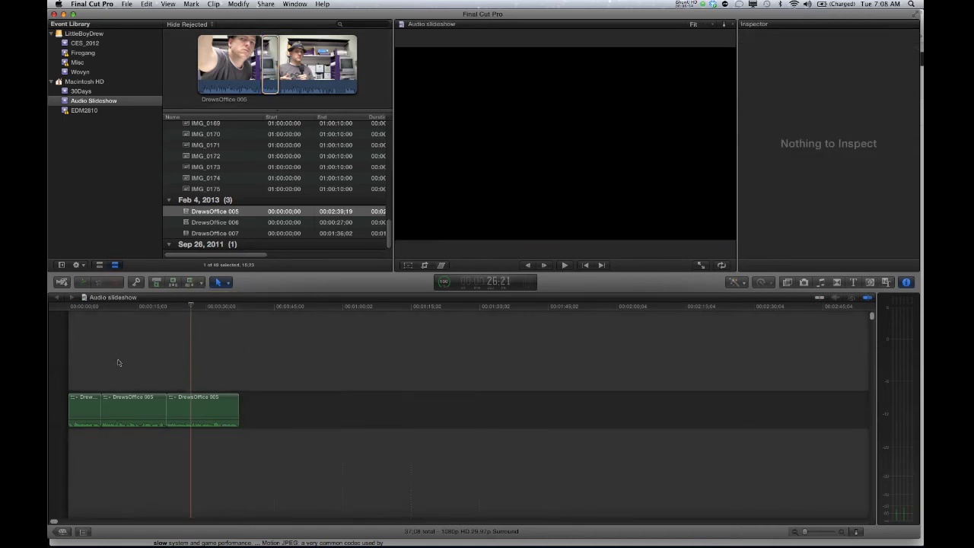
left_click(88, 359)
key("Up")
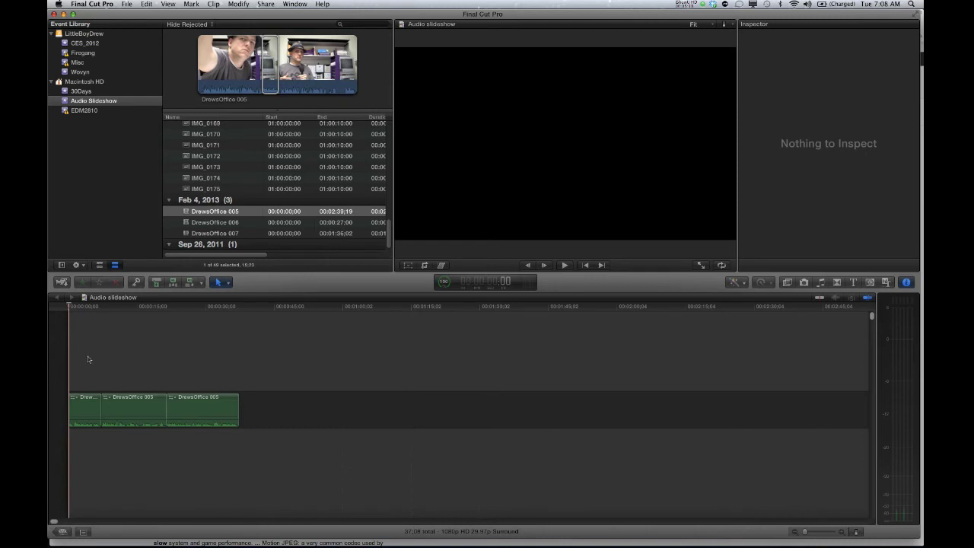
key("super+equal")
key("super+equal")
key("super+equal")
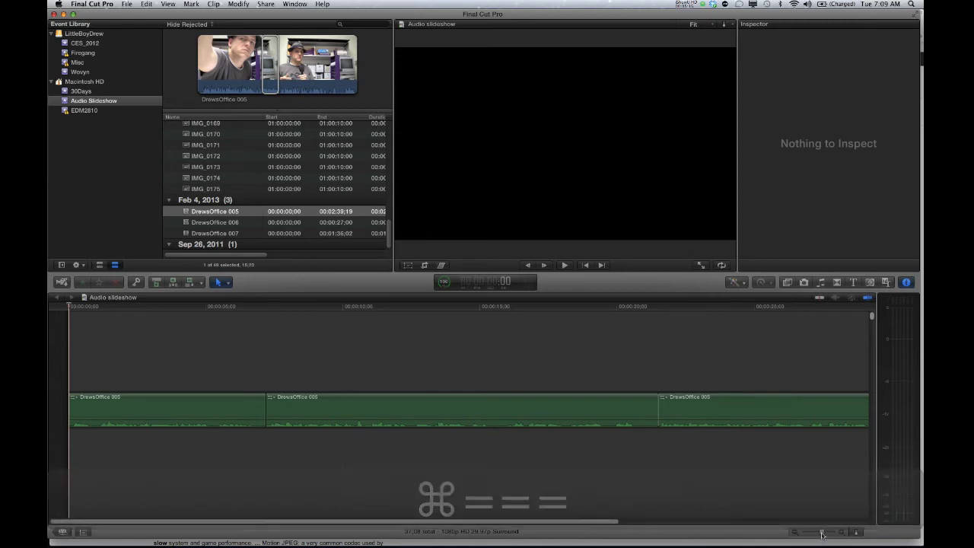
left_click_drag(822, 533, 825, 535)
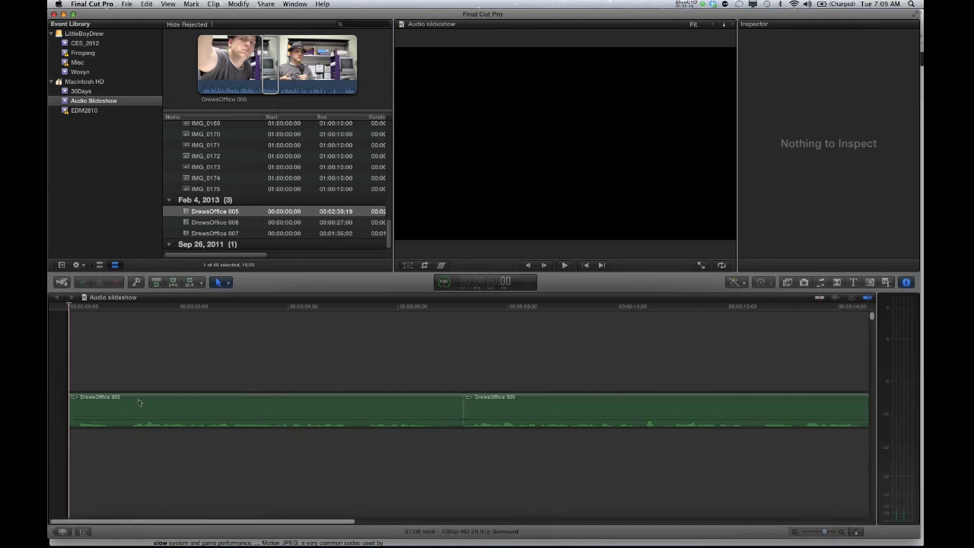
Jump the playhead back and forth between the edit points of the three audio clips, ending at the first cut.
left_click(107, 340)
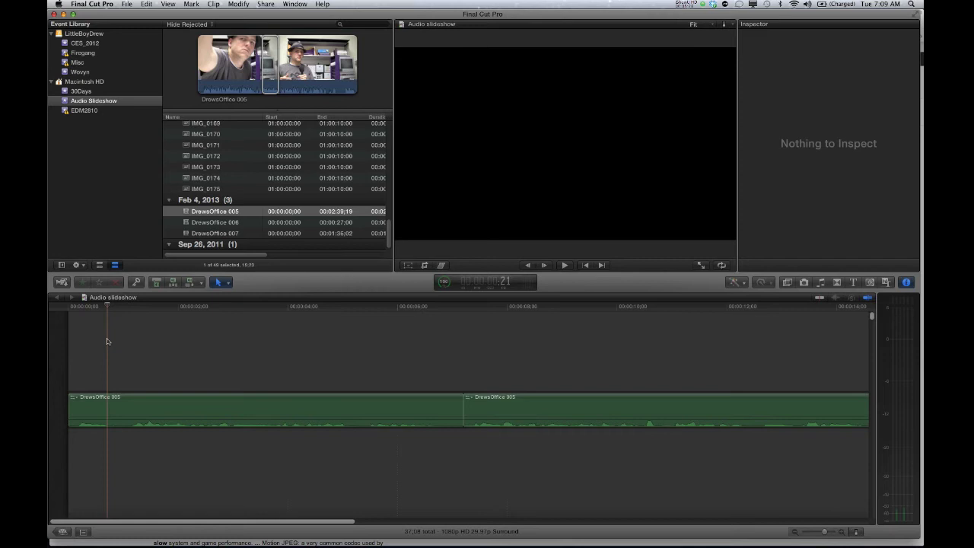
key("Up")
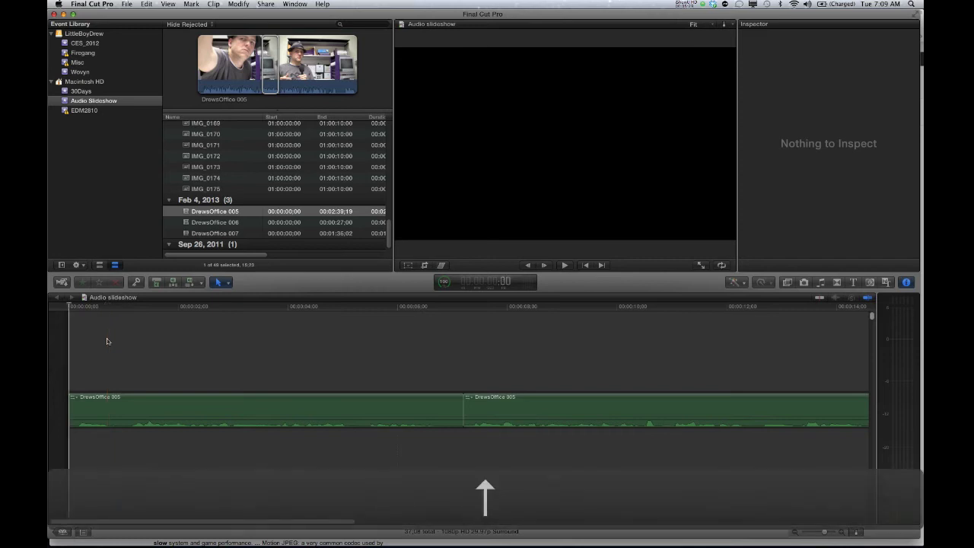
key("Down")
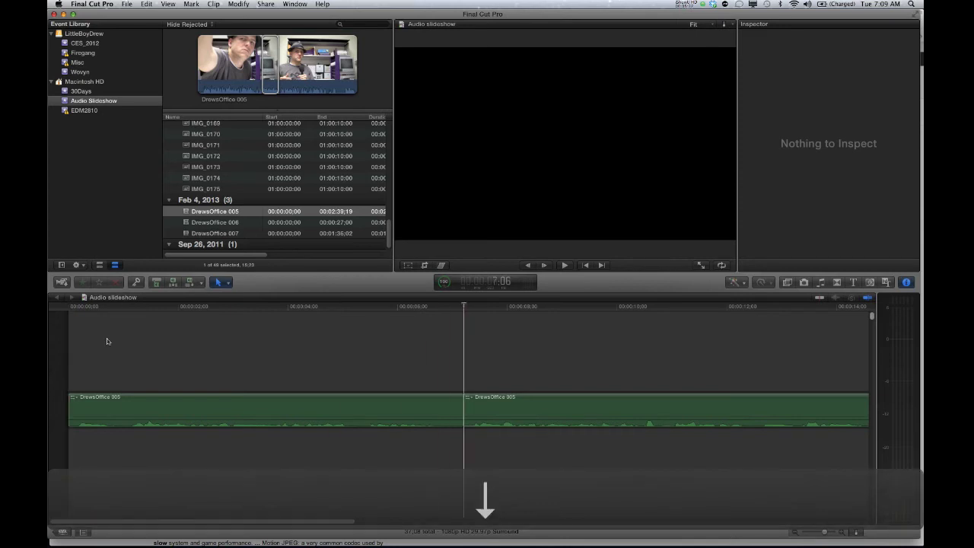
key("super+minus")
key("Up")
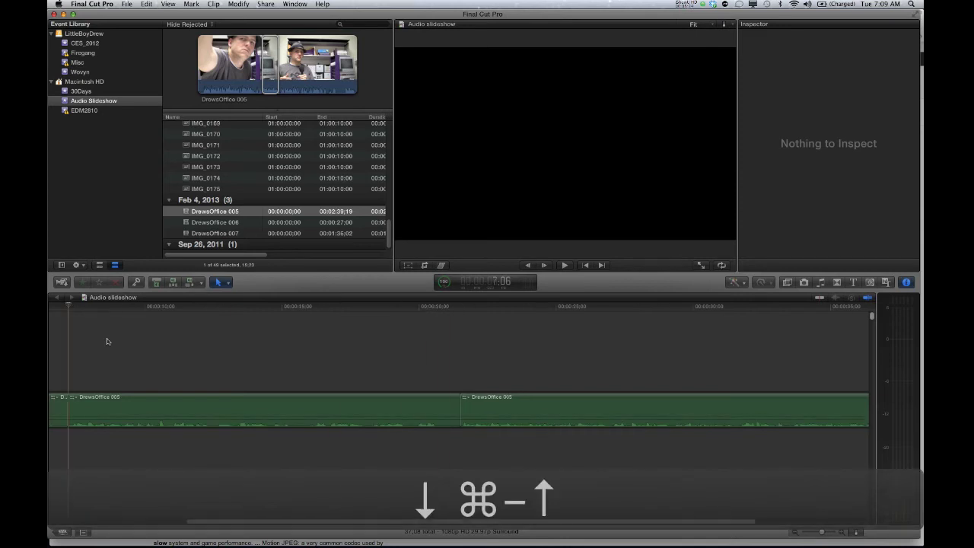
key("Down")
key("Down")
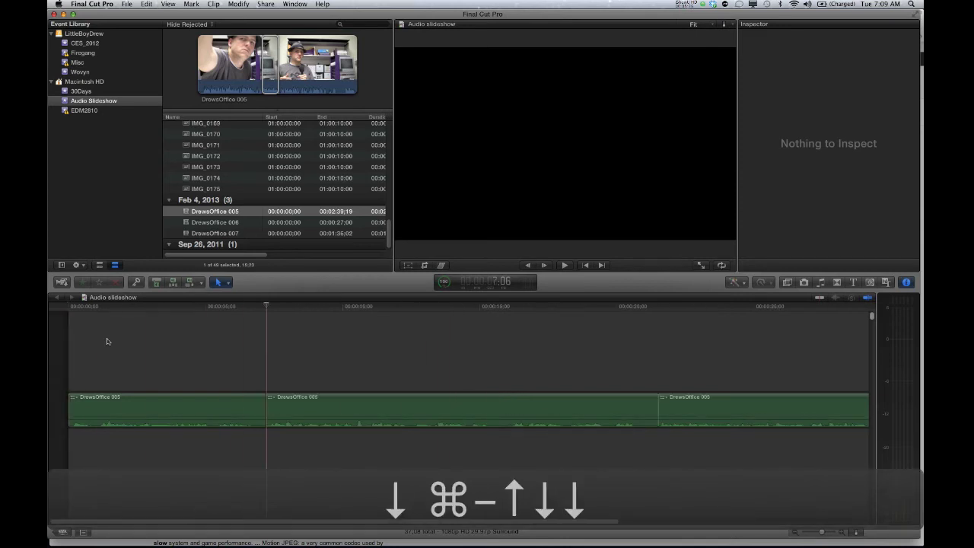
key("Up")
key("Down")
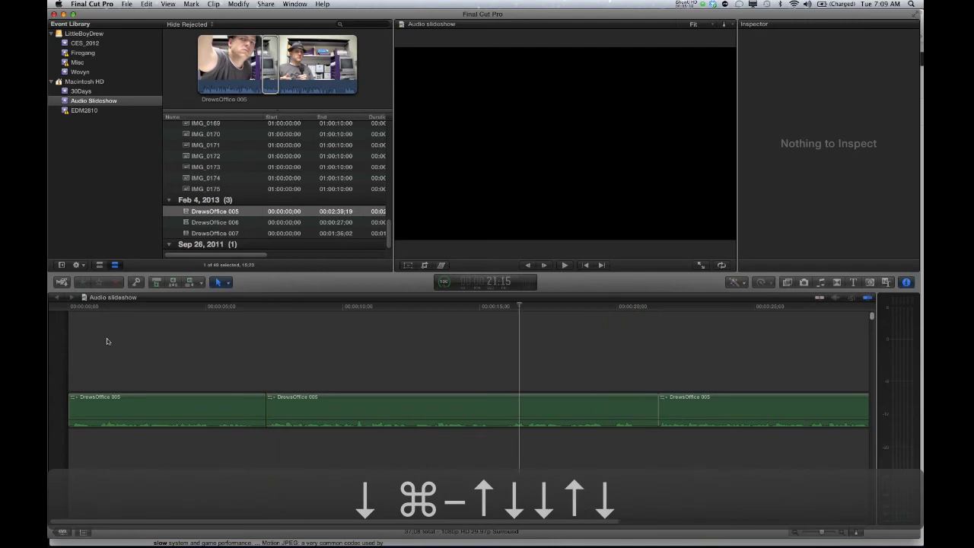
key("Down")
key("Up")
key("Up")
key("Up")
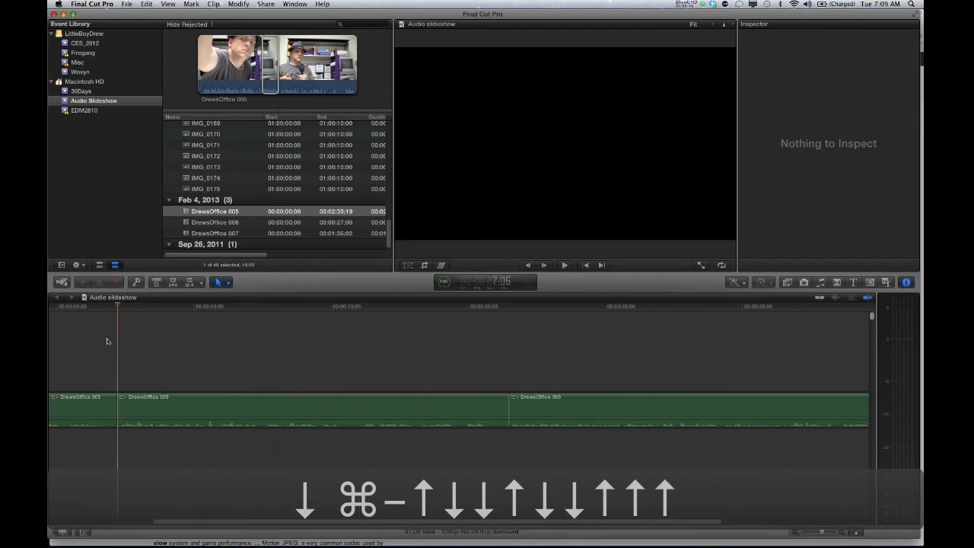
key("Down")
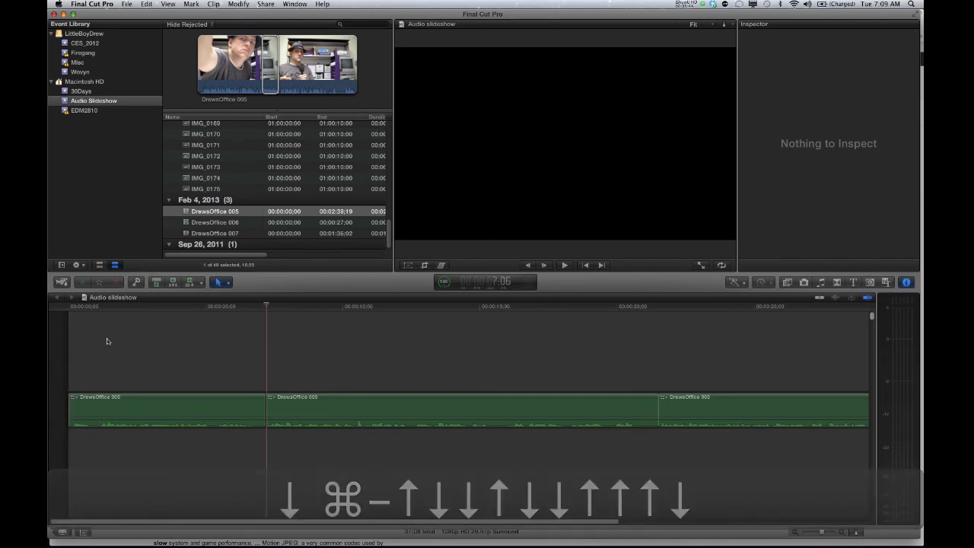
Examine the cut between the first and second audio clips frame by frame.
key("Left")
key("Left")
key("Right")
key("Right")
key("Right")
key("Right")
key("Right")
key("Left")
key("Left")
key("Left")
key("Left")
key("Left")
key("Left")
key("Left")
key("Left")
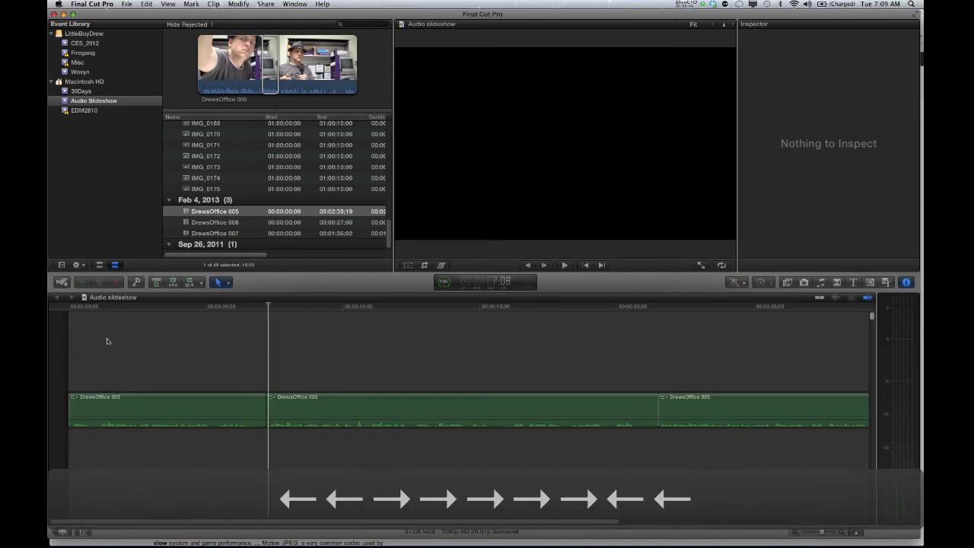
key("Left")
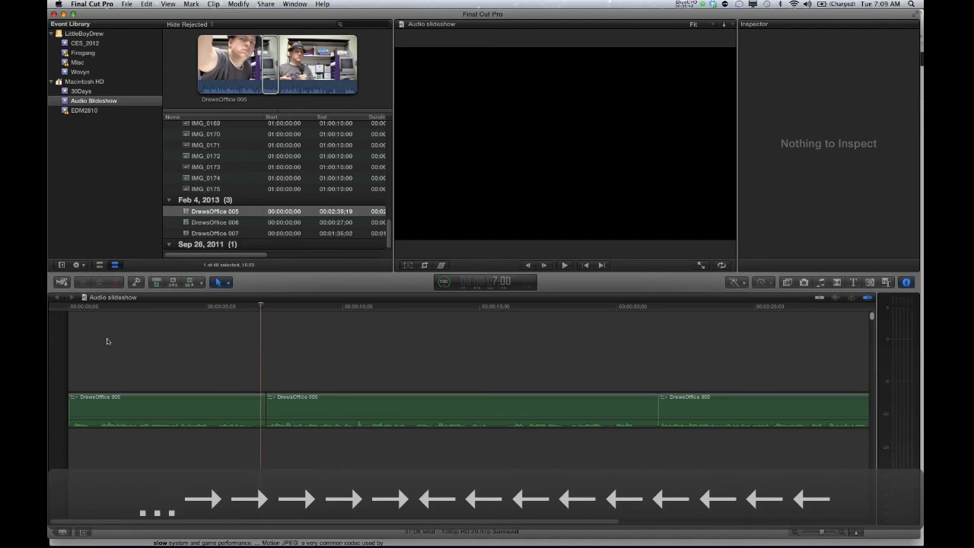
Play the opening of the first audio clip from the start of the timeline, and replay it to about 1:29.
key("Up")
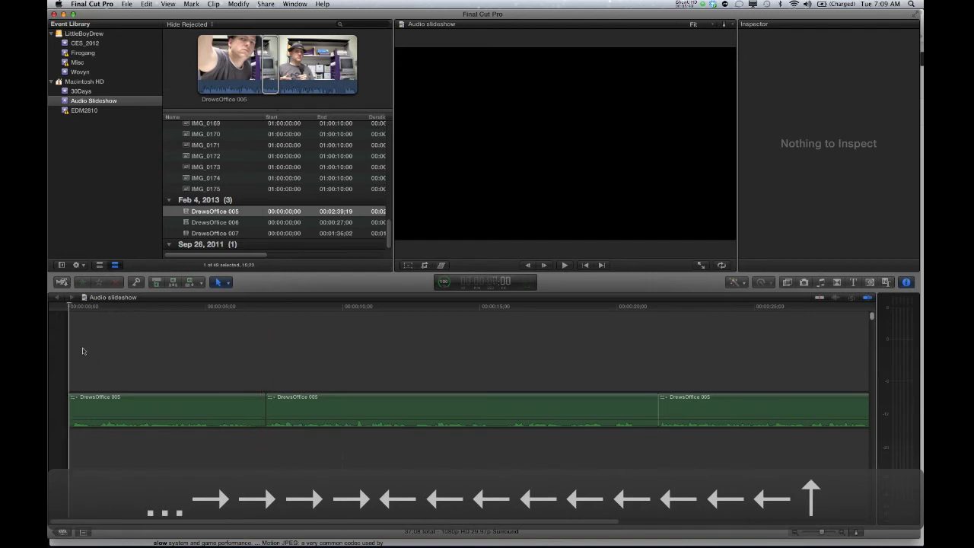
key("space")
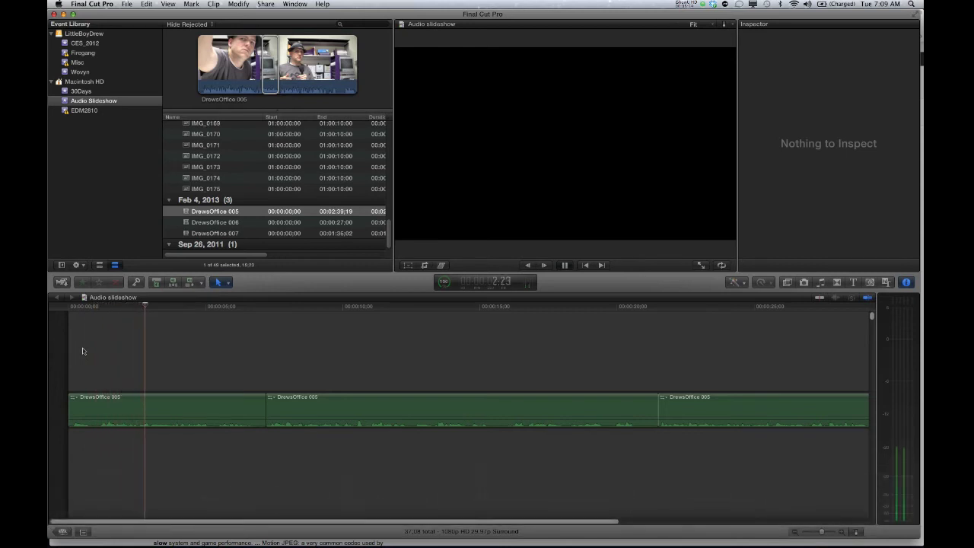
key("space")
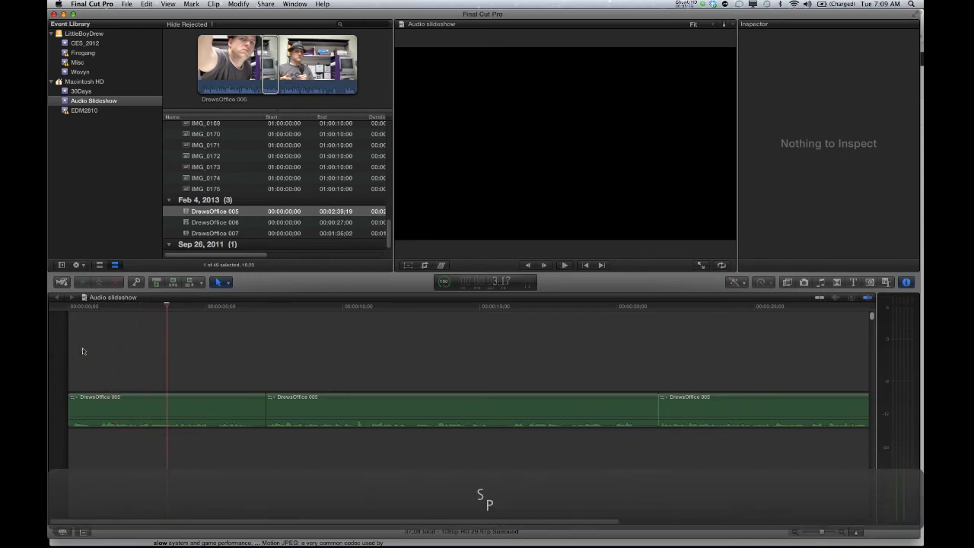
left_click(83, 351)
key("space")
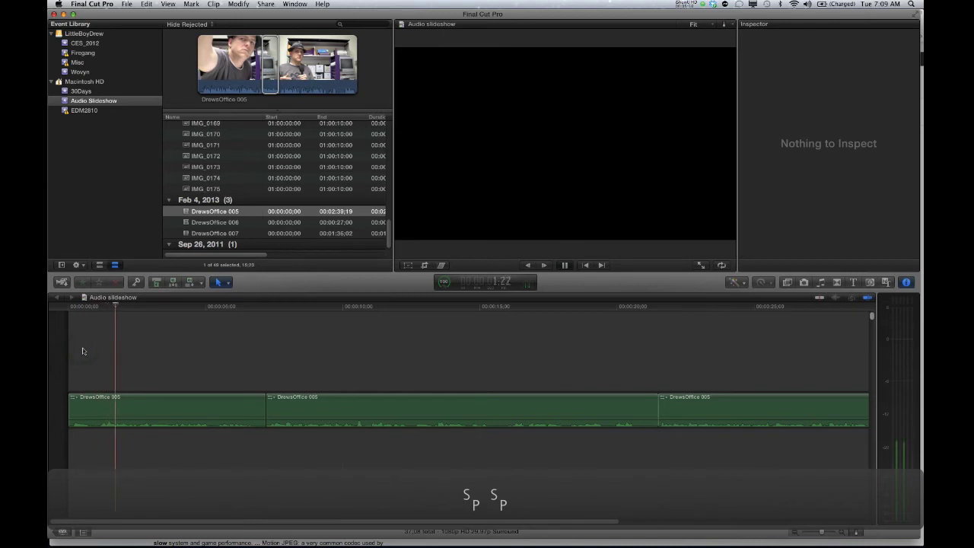
key("space")
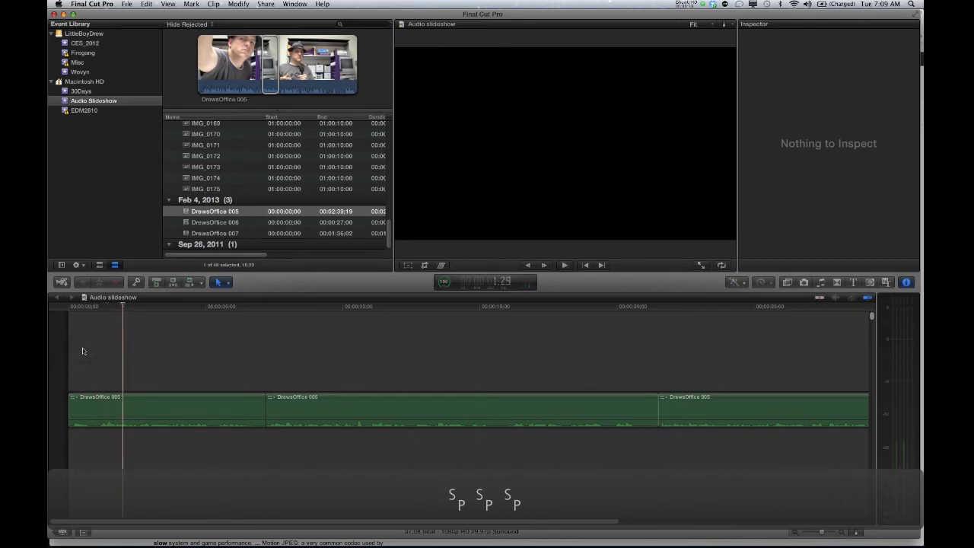
Step back frame by frame through the opening of the first audio clip, from 1:29 to 1:14, listening for a cut point.
key("Left")
key("Left")
key("Left")
key("Left")
key("Left")
key("Left")
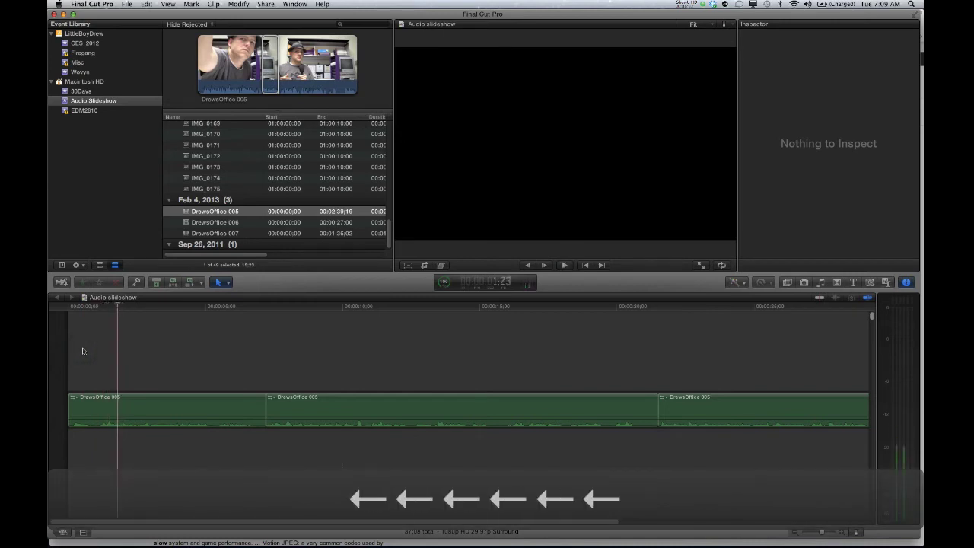
key("Left")
key("Left")
key("Left")
key("Left")
key("Left")
key("Left")
key("Left")
key("Left")
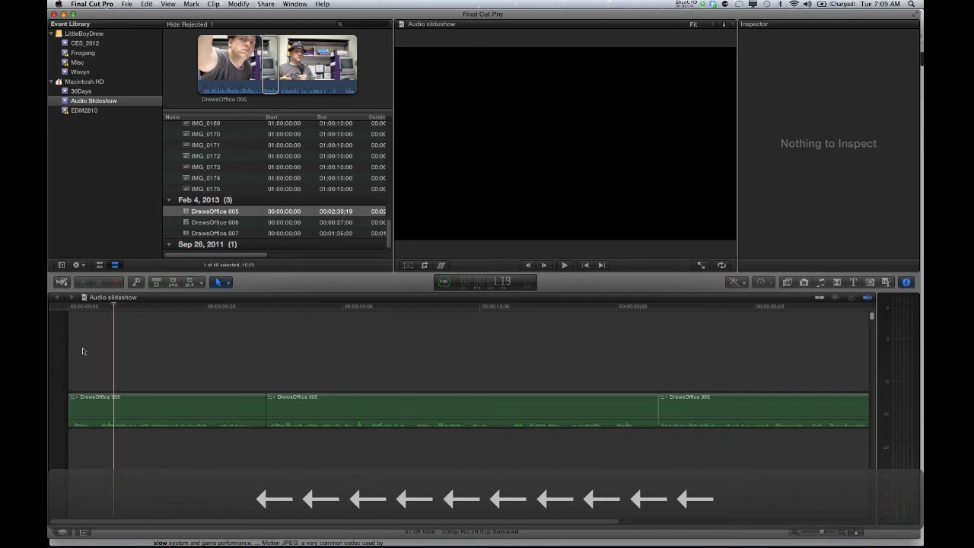
key("Left")
key("Left")
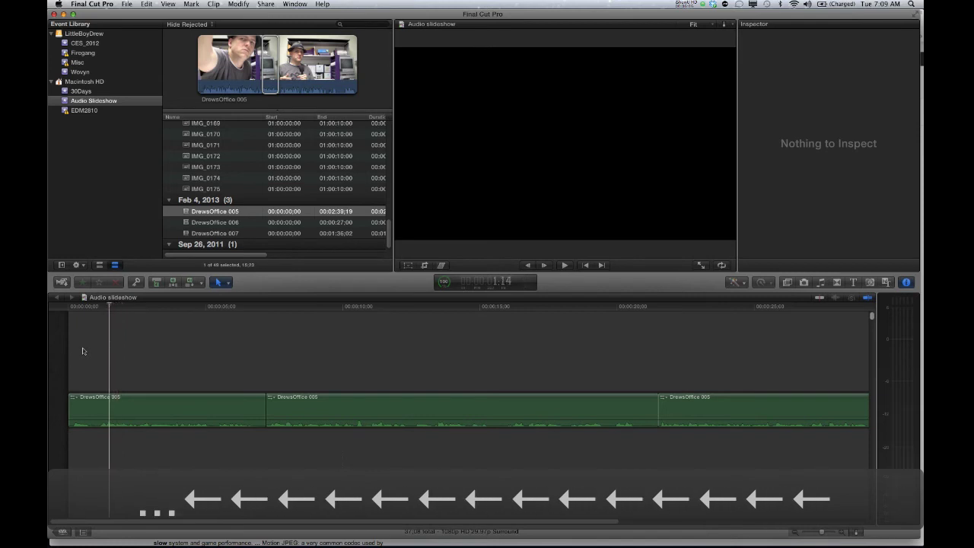
Advance frame by frame through the first audio clip from 1:14 to 1:21.
key("Right")
key("Right")
key("Right")
key("Right")
key("Right")
key("Right")
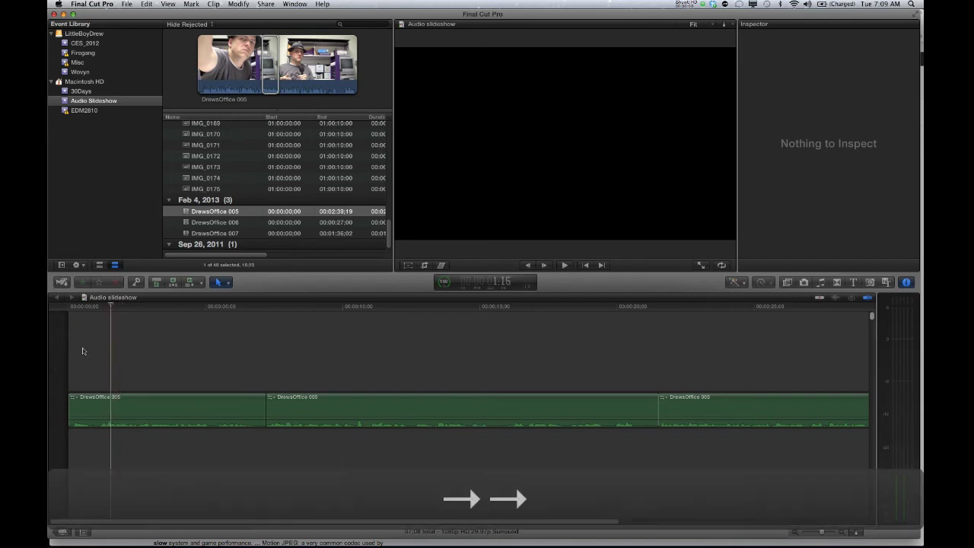
key("Right")
key("Right")
key("Right")
key("Right")
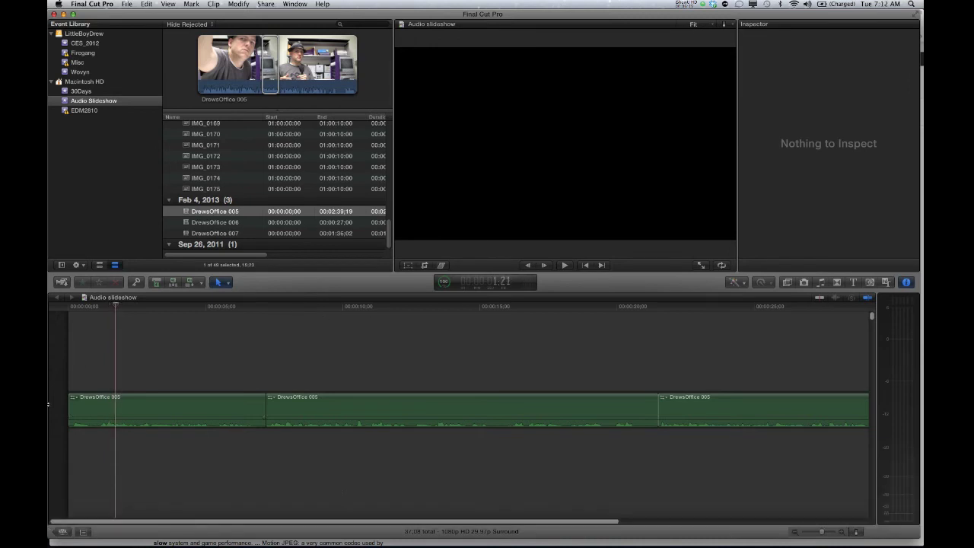
Fine-tune the playhead around 1:21 frame by frame and blade the first audio clip there.
key("Left")
key("Left")
key("Left")
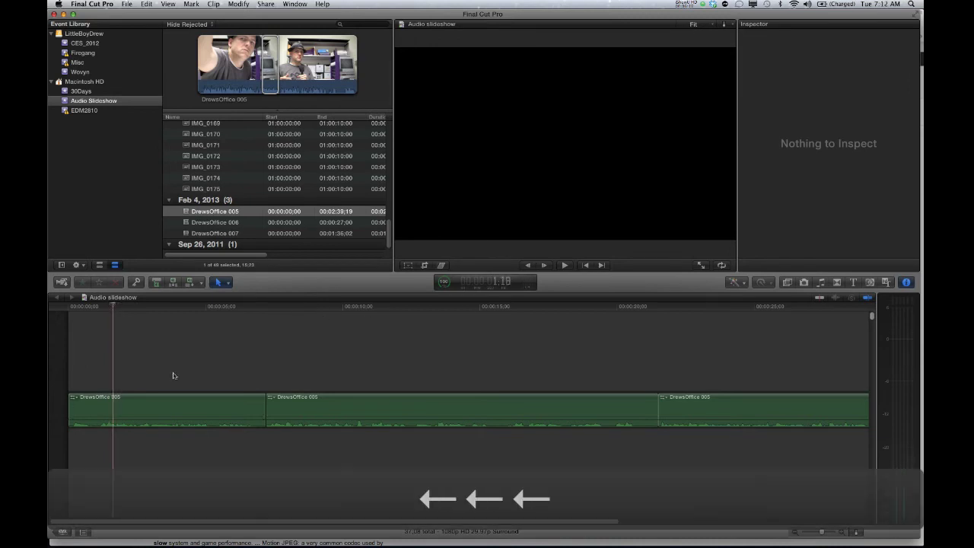
key("Right")
key("Right")
key("Right")
key("Right")
key("Right")
key("Left")
key("Left")
key("Right")
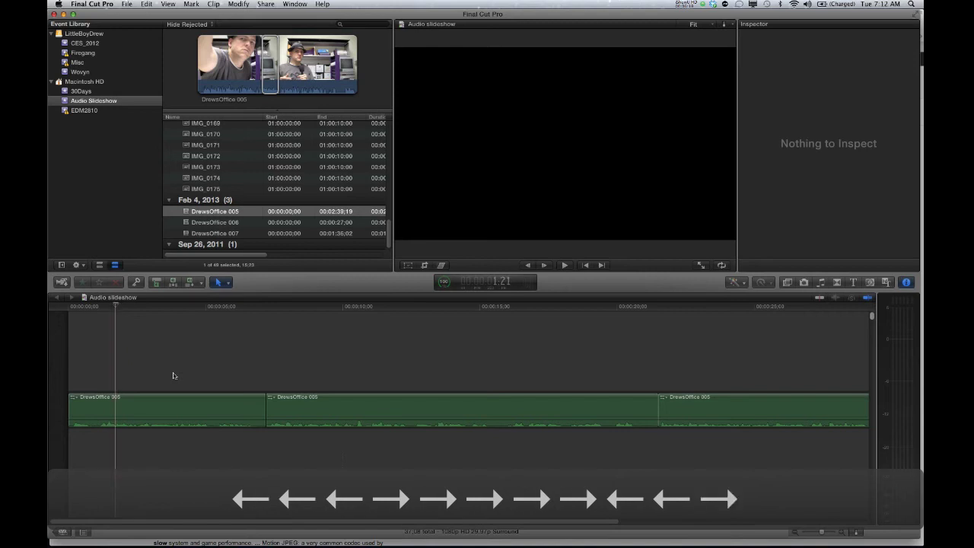
key("Left")
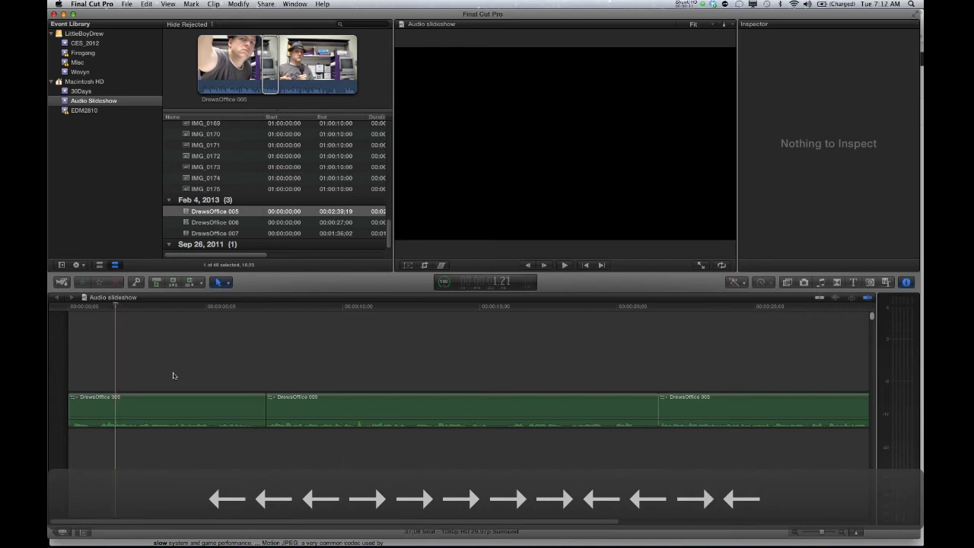
key("Right")
key("Left")
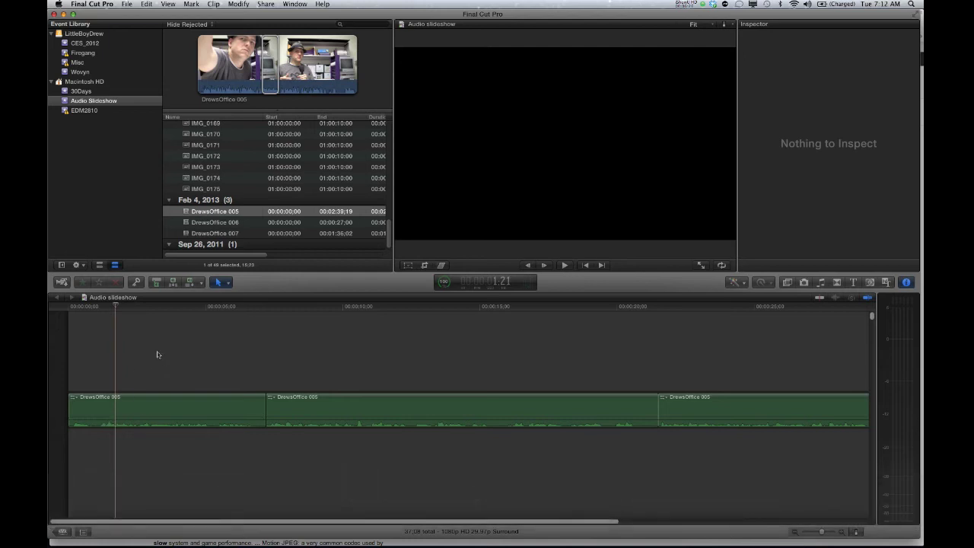
key("b")
Play on past the new cut to find the end of the unwanted speech and blade the clip again at 3:14.
key("space")
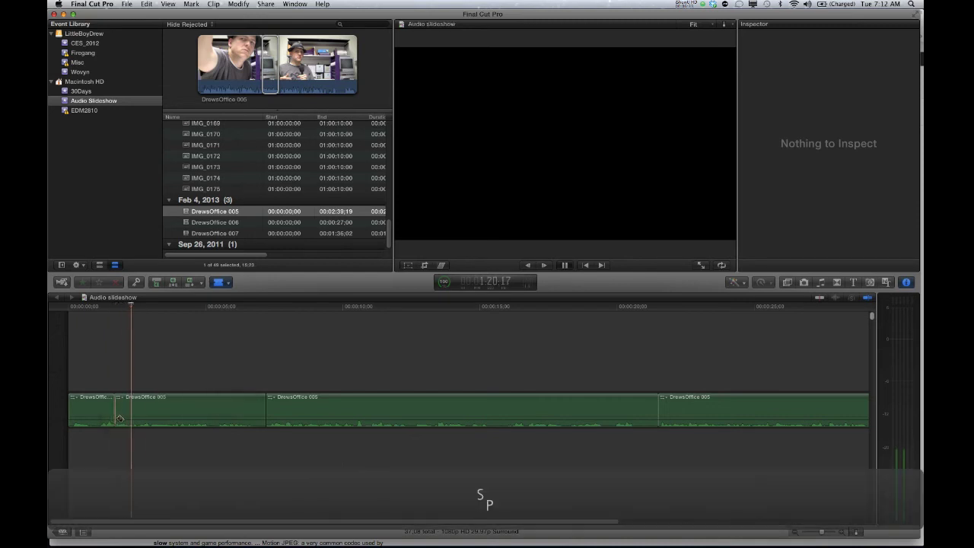
key("space")
key("Right")
key("Right")
key("Right")
key("Right")
key("Right")
key("Right")
key("Right")
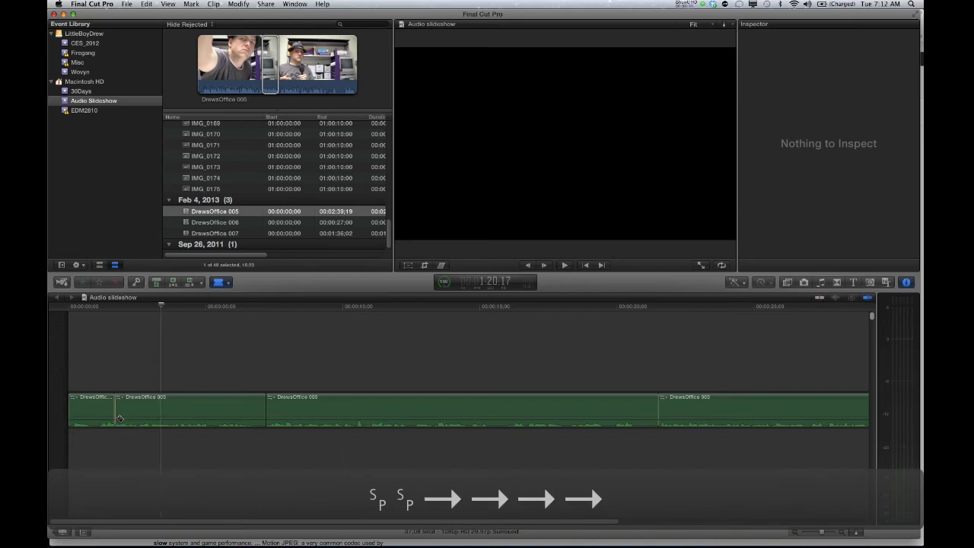
key("Right")
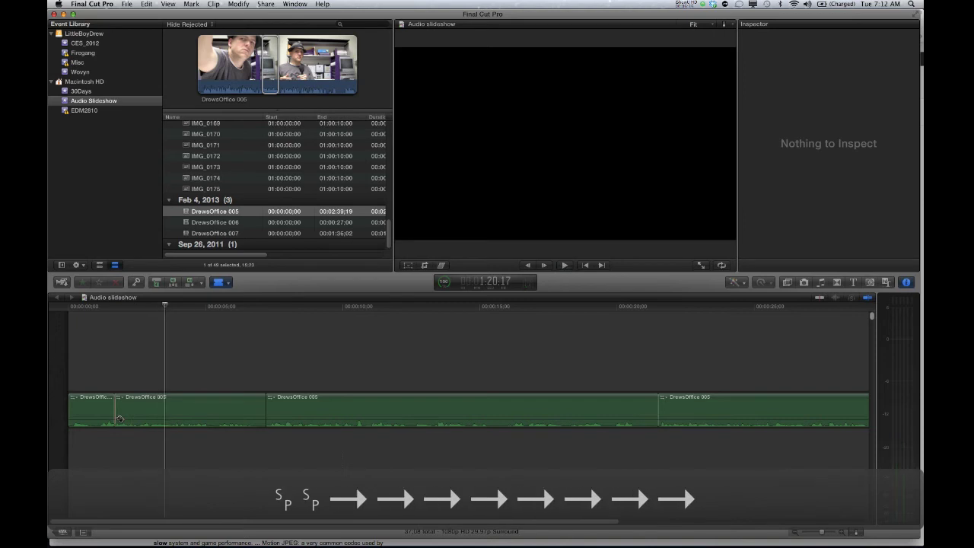
key("Left")
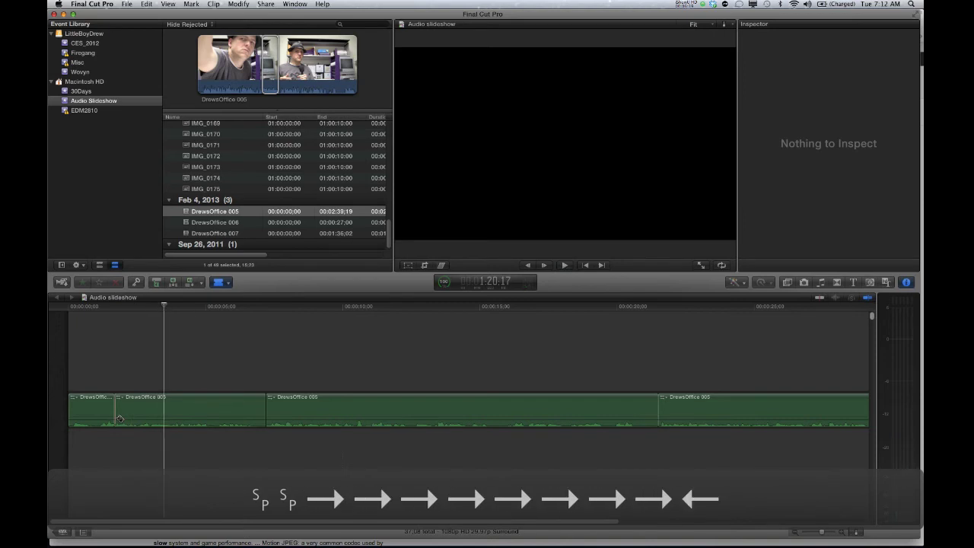
left_click(164, 412)
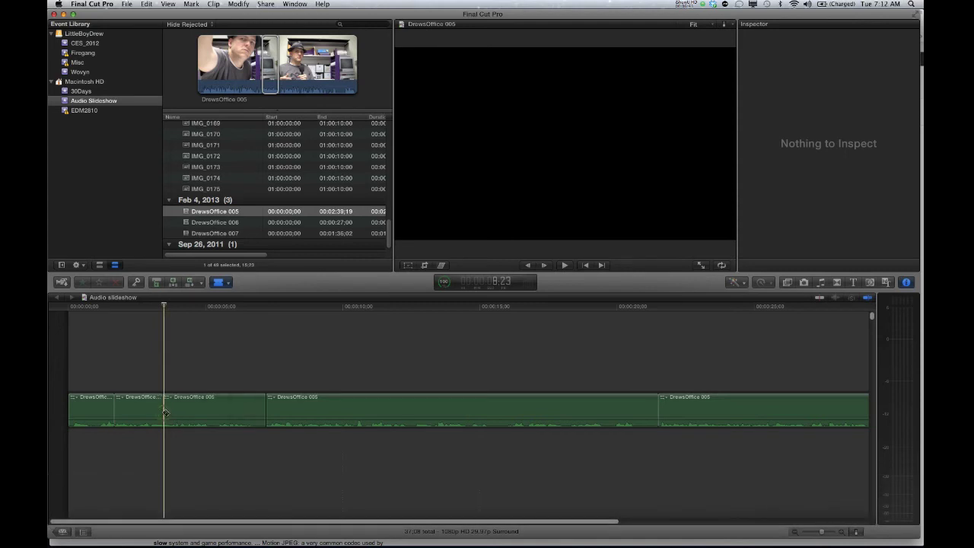
Switch back to the Select tool and delete the short segment between the two new cuts, closing the gap.
left_click(230, 284)
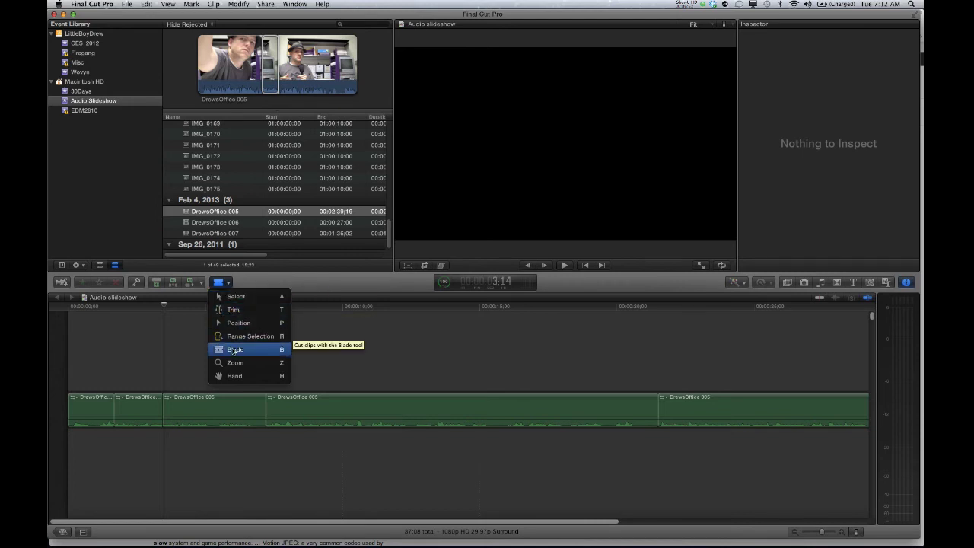
left_click(235, 297)
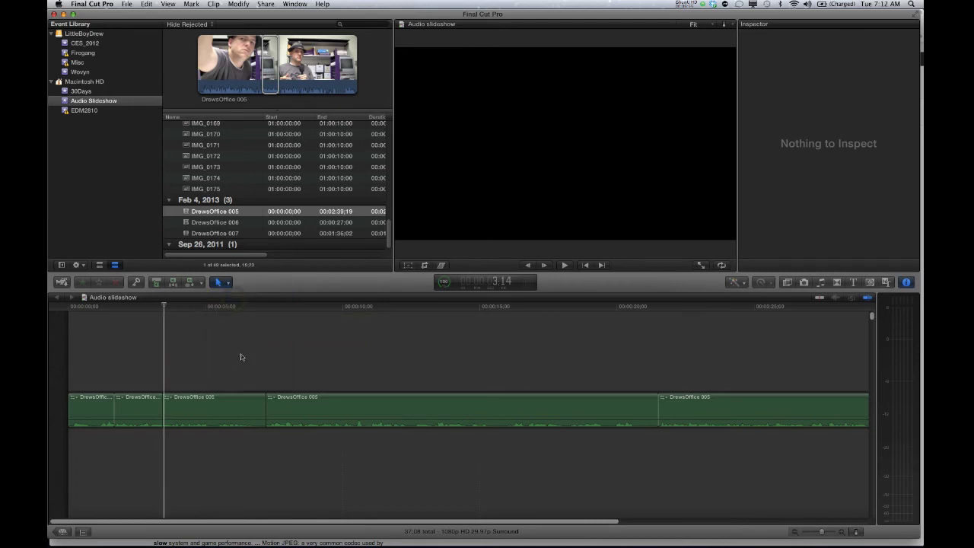
left_click(241, 356)
left_click(318, 359)
left_click(243, 360)
left_click(188, 358)
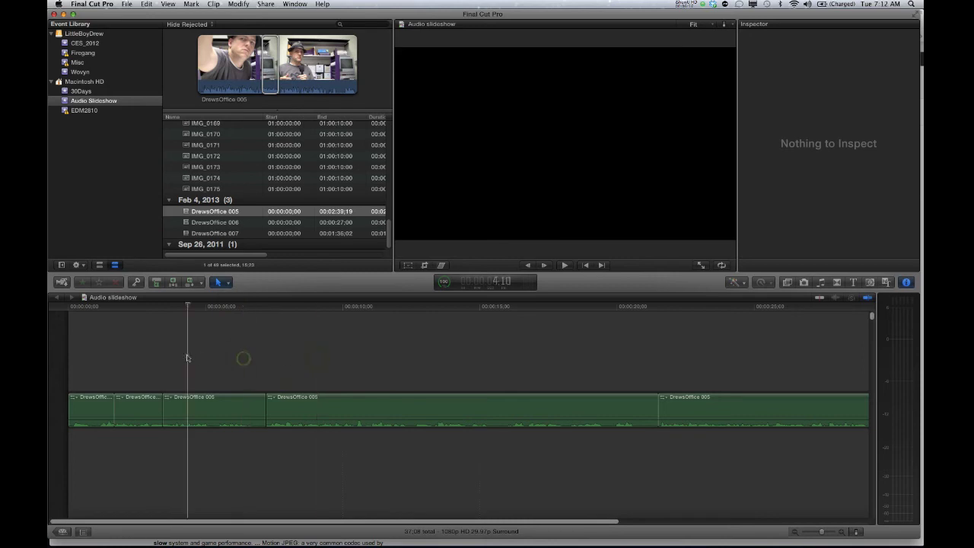
left_click(121, 357)
left_click(132, 409)
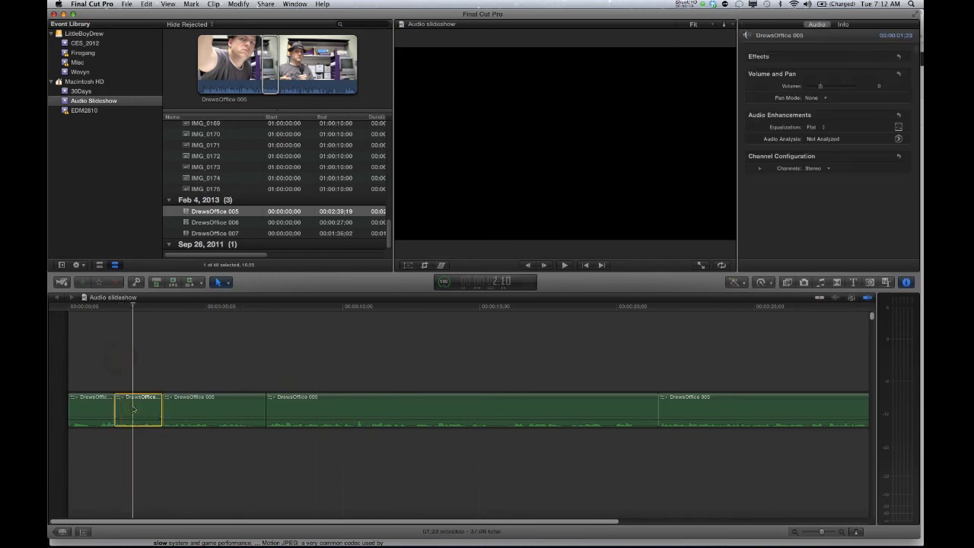
key("b")
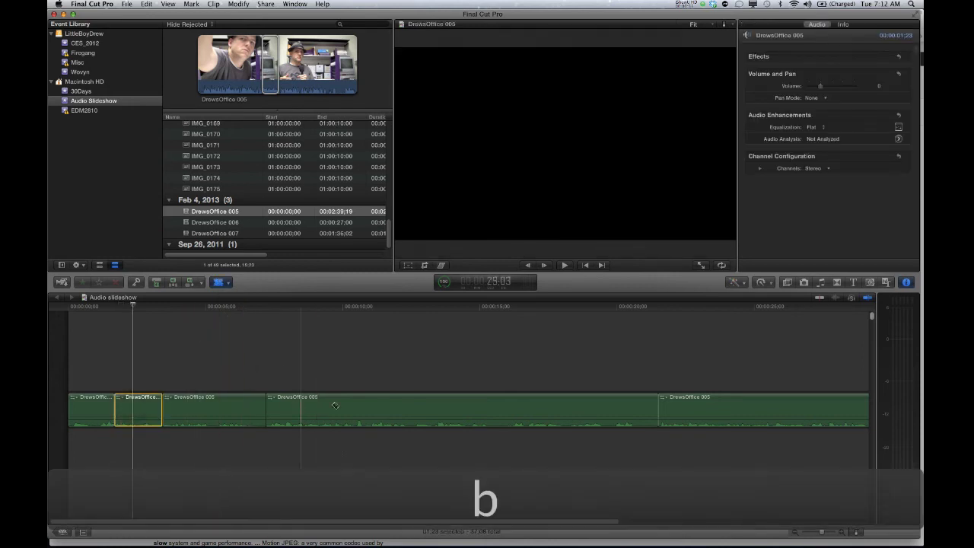
key("a")
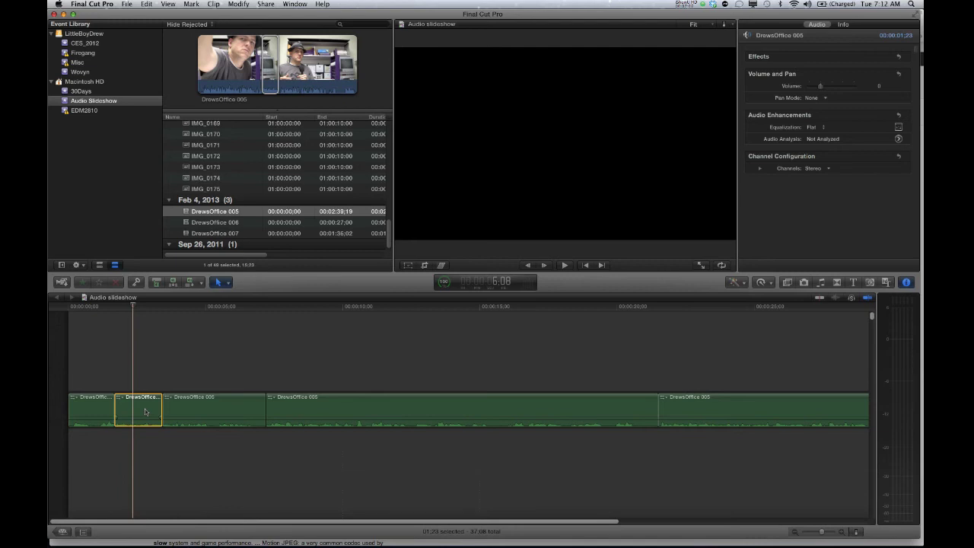
key("Delete")
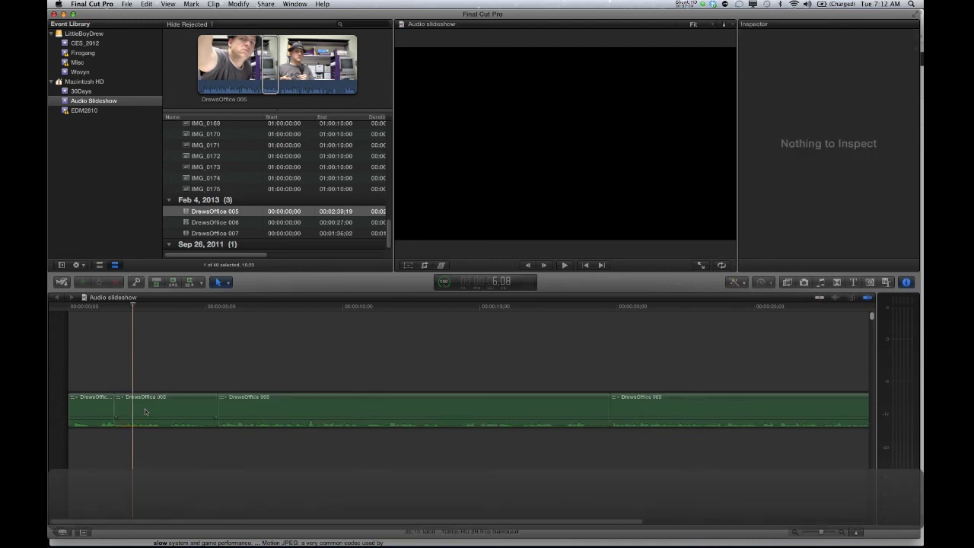
Return to the joined edit near 1:22 and listen through the second audio segment into the third.
key("Up")
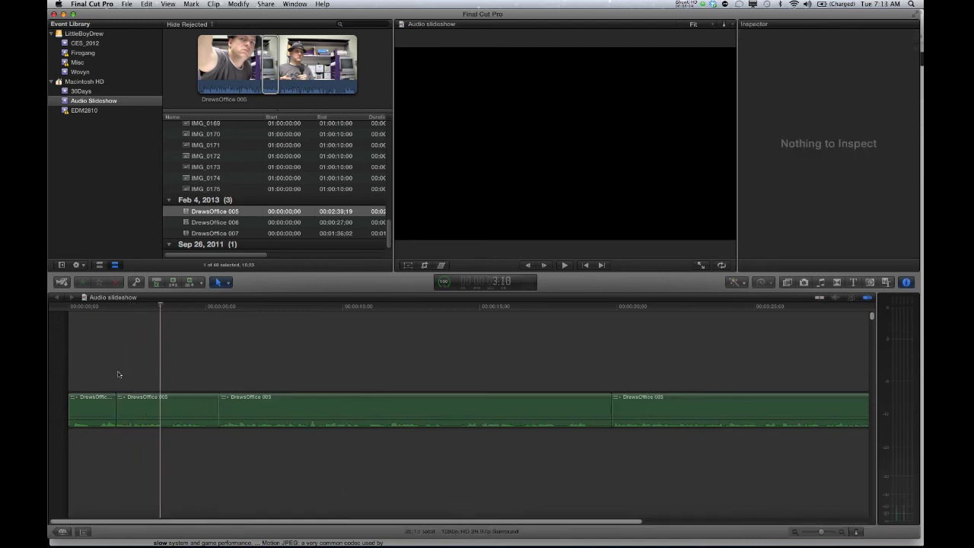
left_click(117, 378)
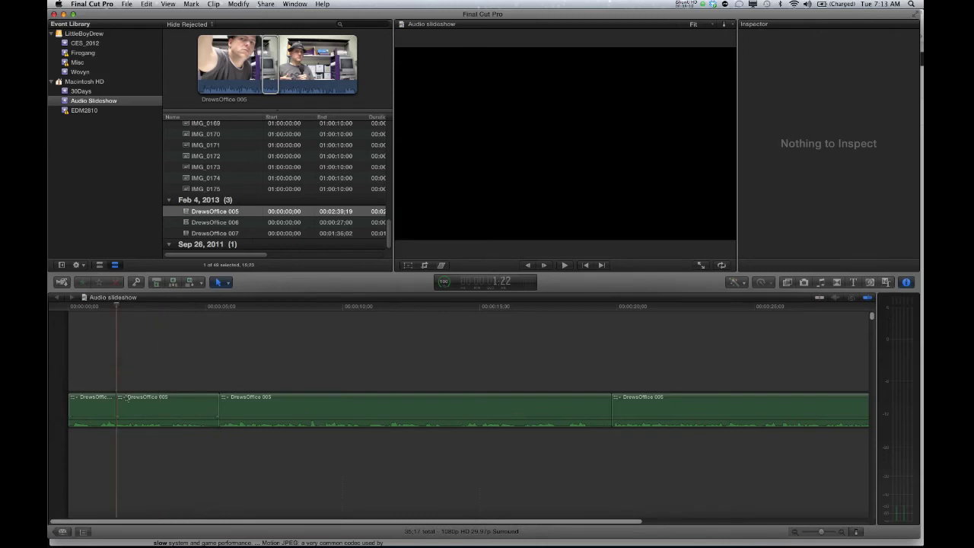
key("space")
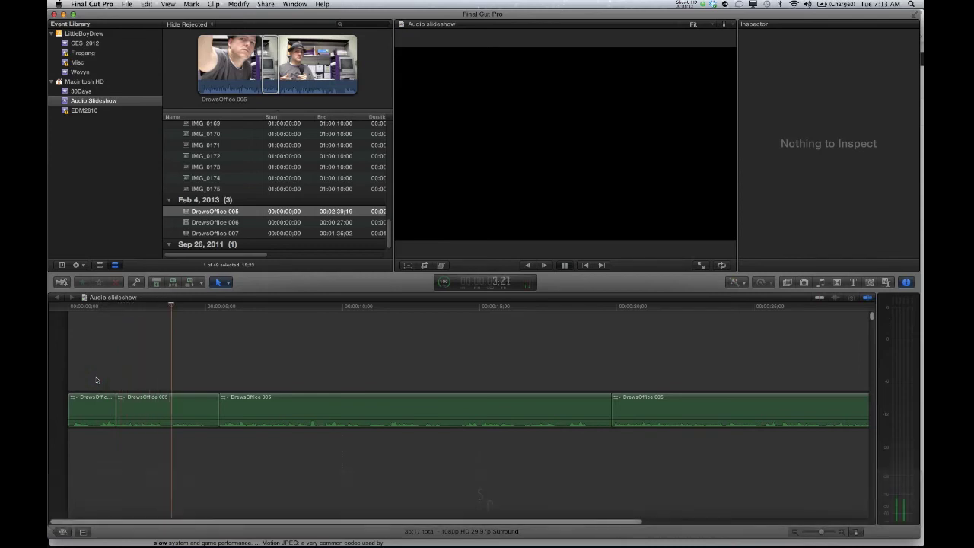
key("space")
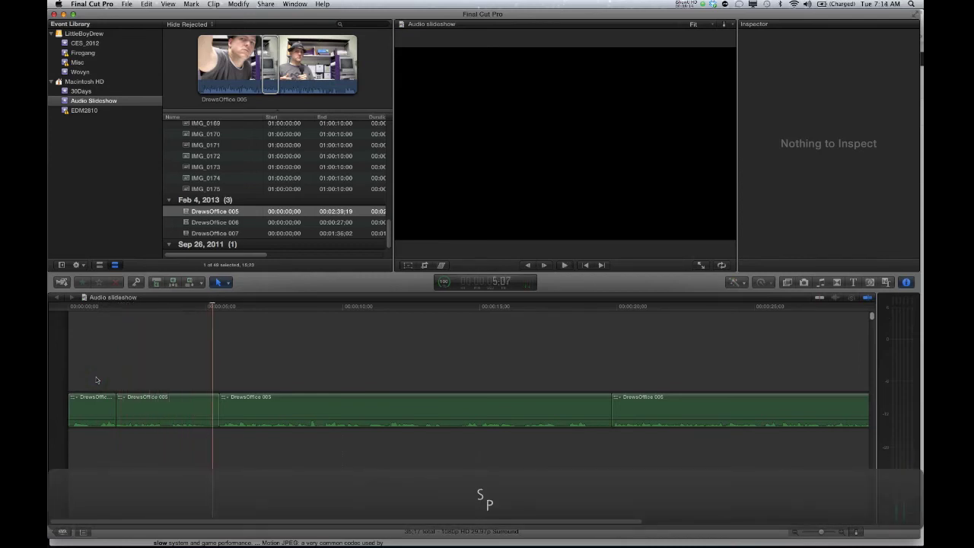
key("space")
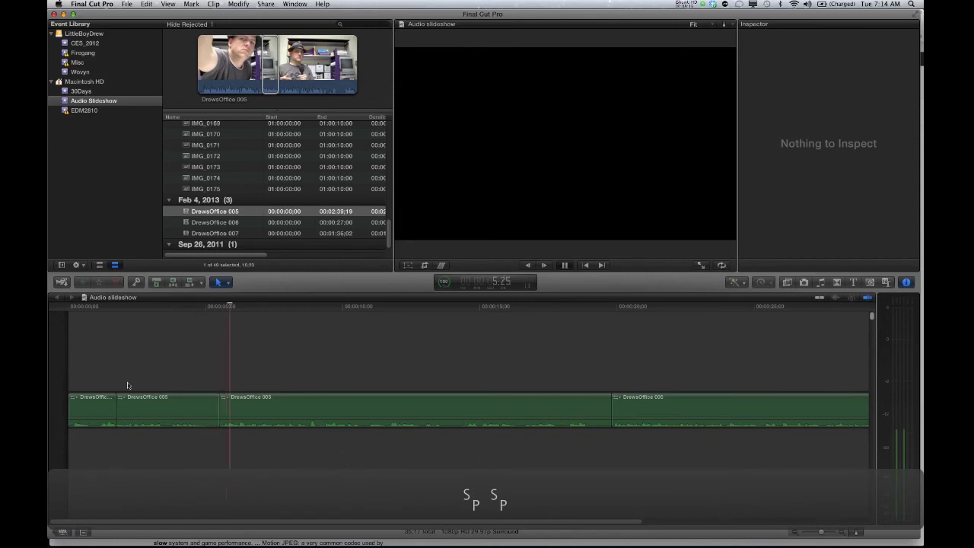
key("space")
Play the transition between the third and fourth audio segments, starting from 17:26.
left_click(558, 368)
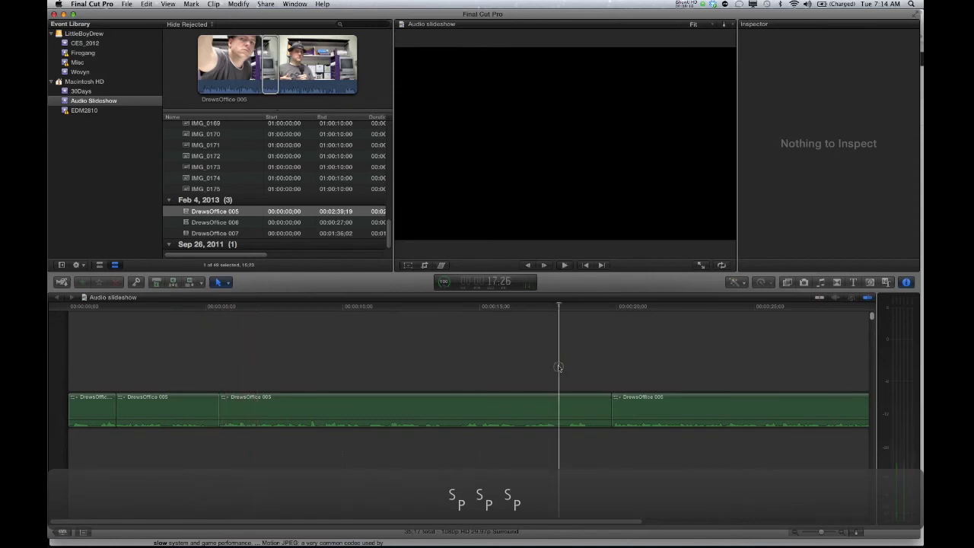
scroll(558, 368, "right", 1)
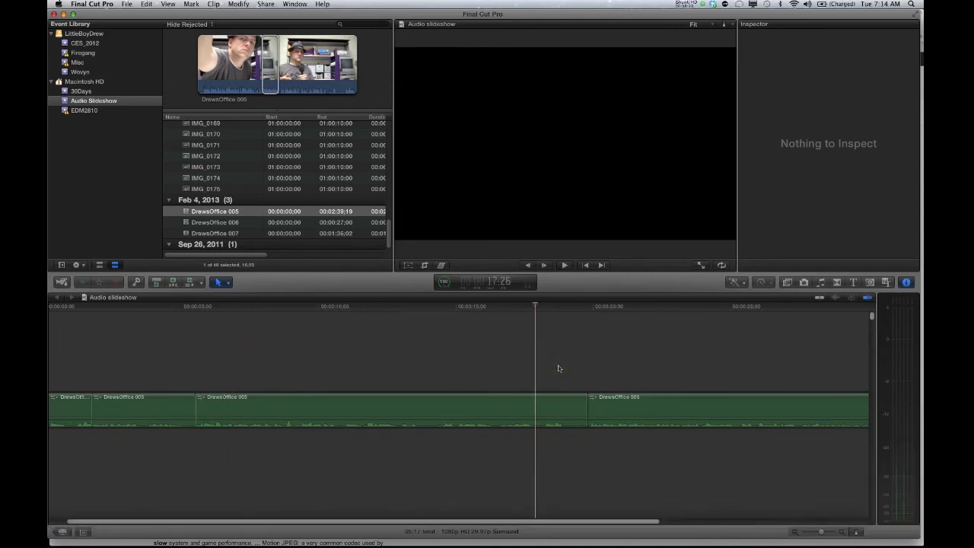
key("space")
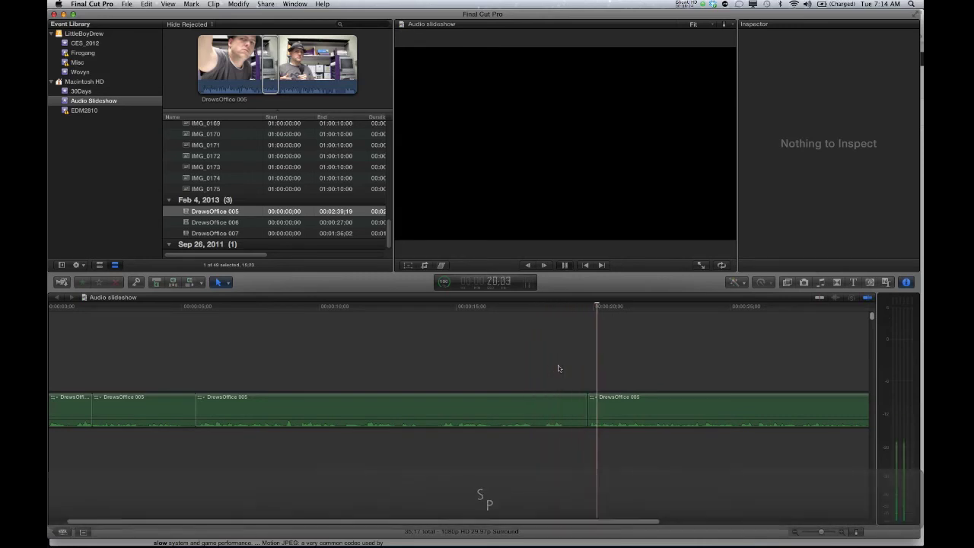
key("space")
Listen to the last part of the third audio segment, stepping back to 16:11 and playing on to 19:13.
left_click(429, 358)
key("space")
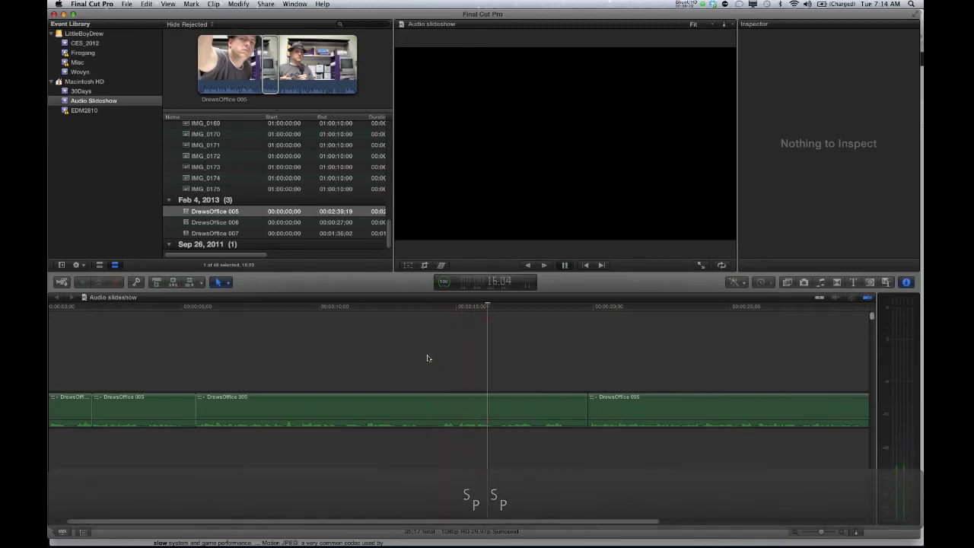
key("space")
key("Left")
key("Left")
key("Left")
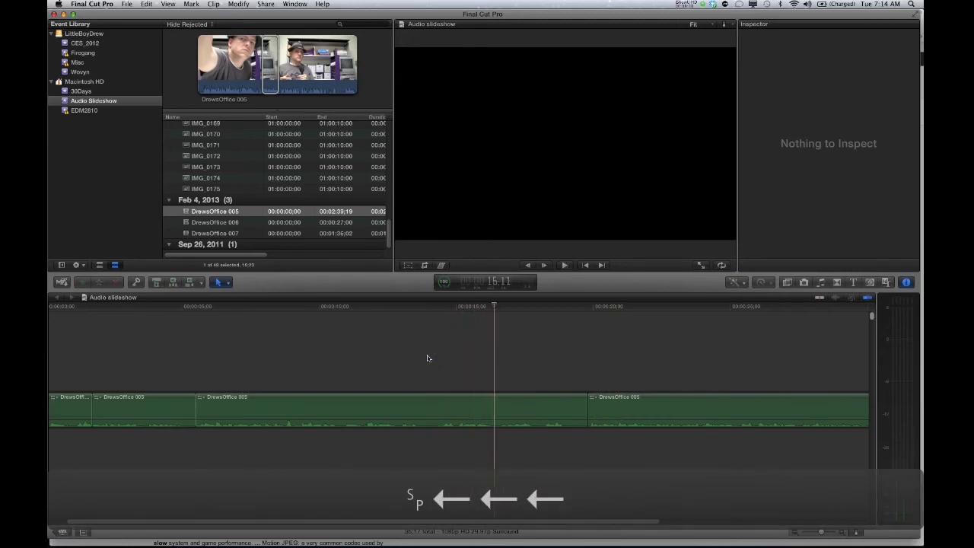
key("space")
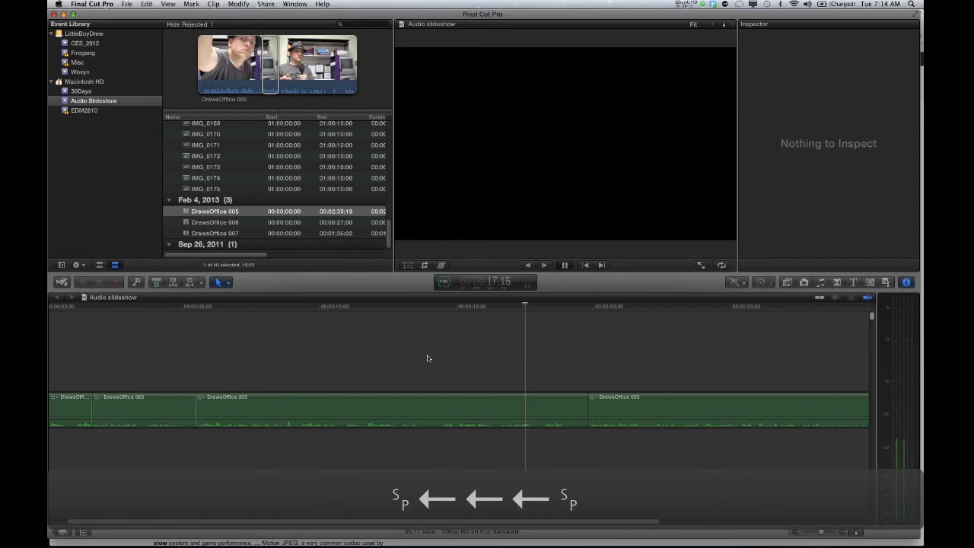
key("space")
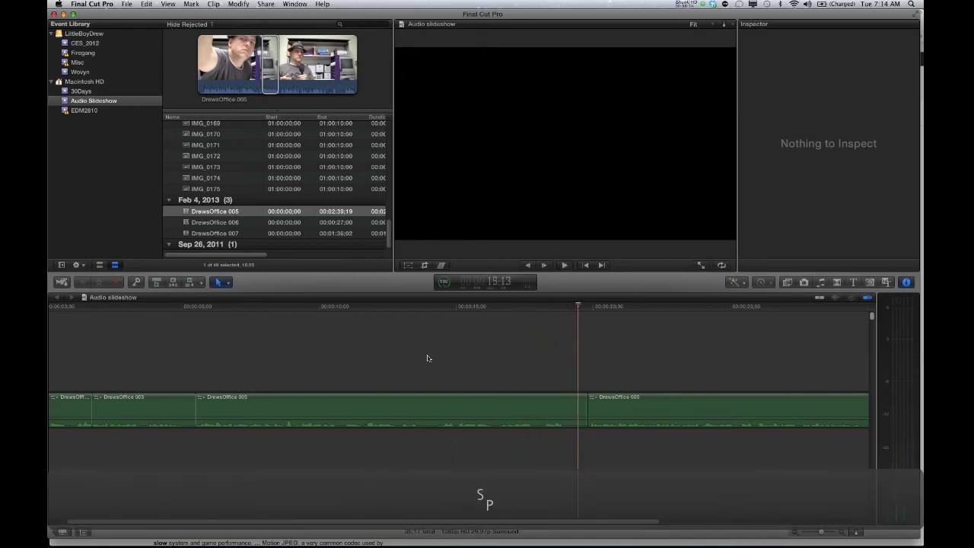
Listen to the third audio segment from 13:29 and trim its end back to the stopping point at 16:13.
left_click(428, 363)
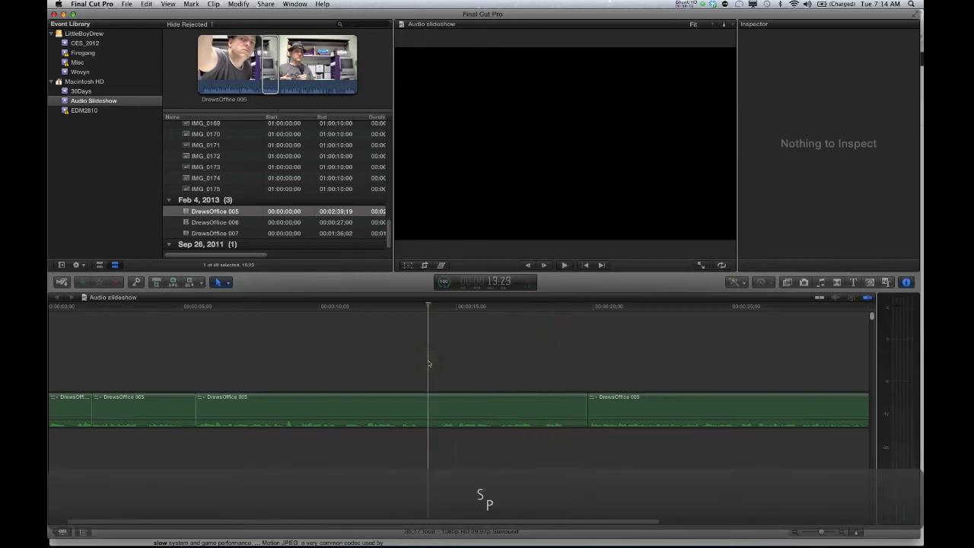
key("space")
key("space")
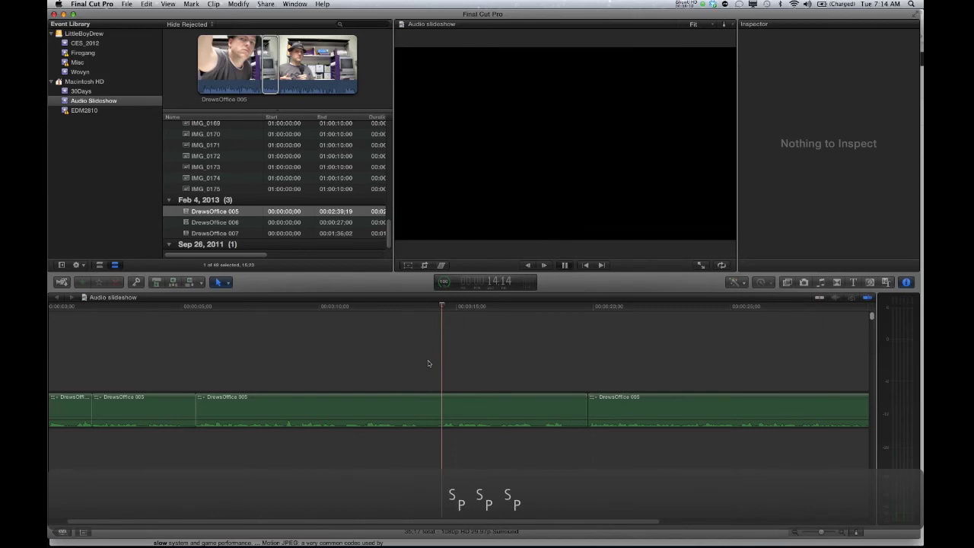
key("space")
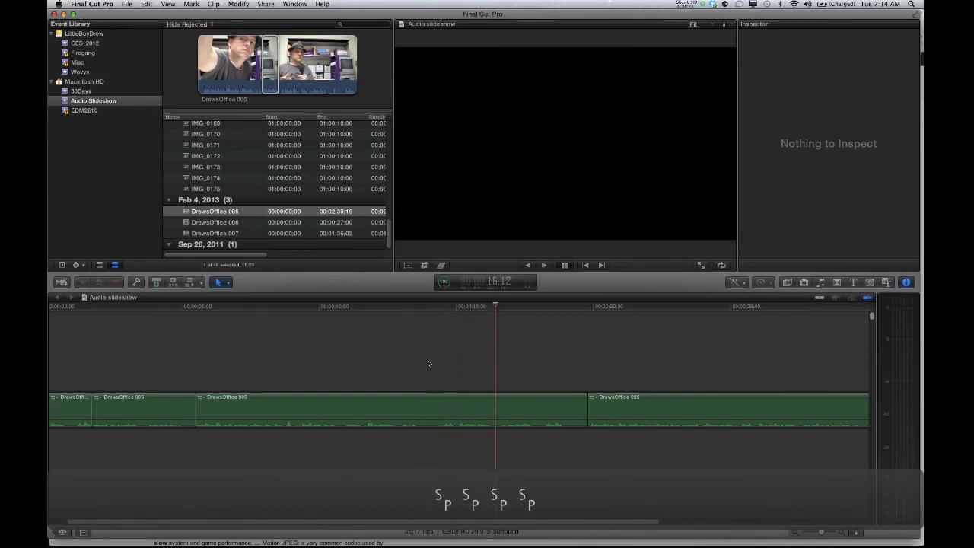
key("space")
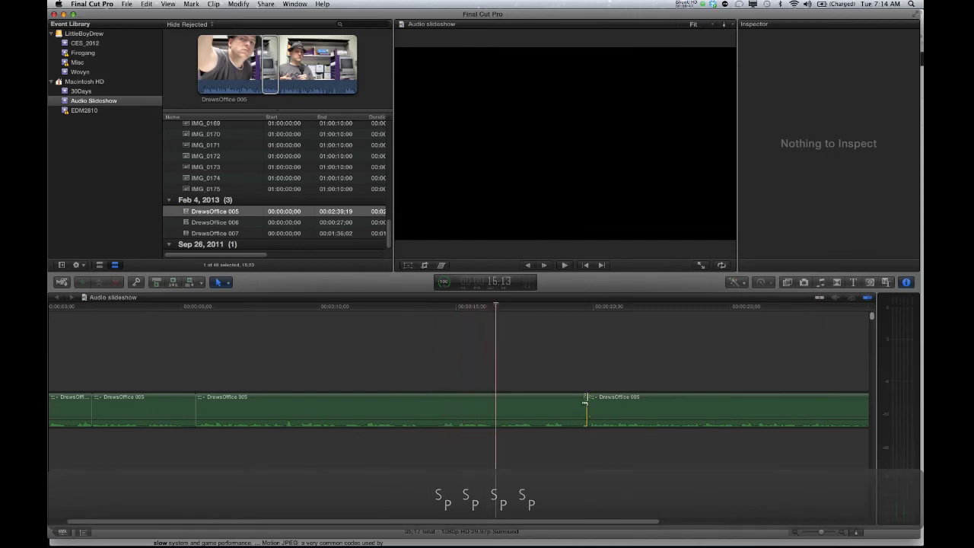
left_click_drag(584, 403, 497, 411)
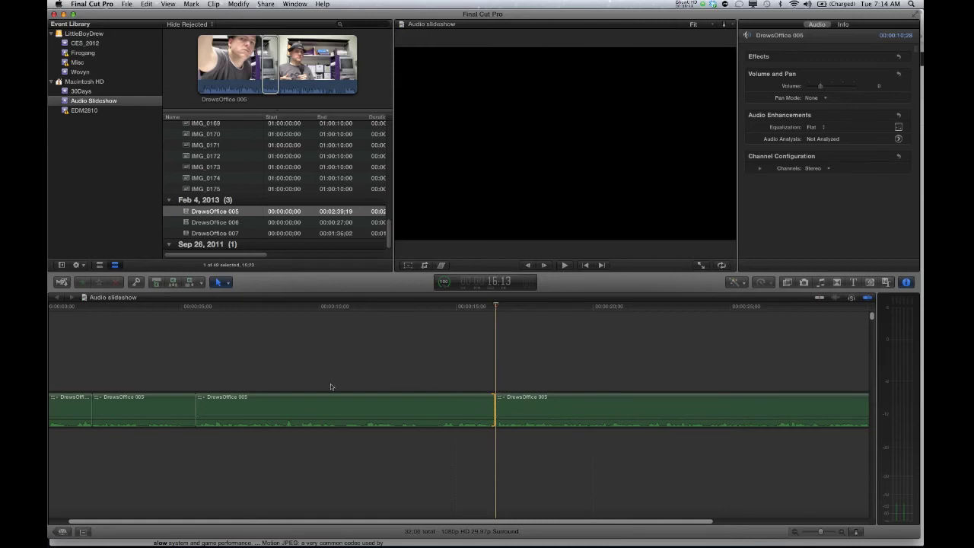
Play the trimmed transition between the third and fourth audio segments from 13:13 to 18:18.
left_click(413, 370)
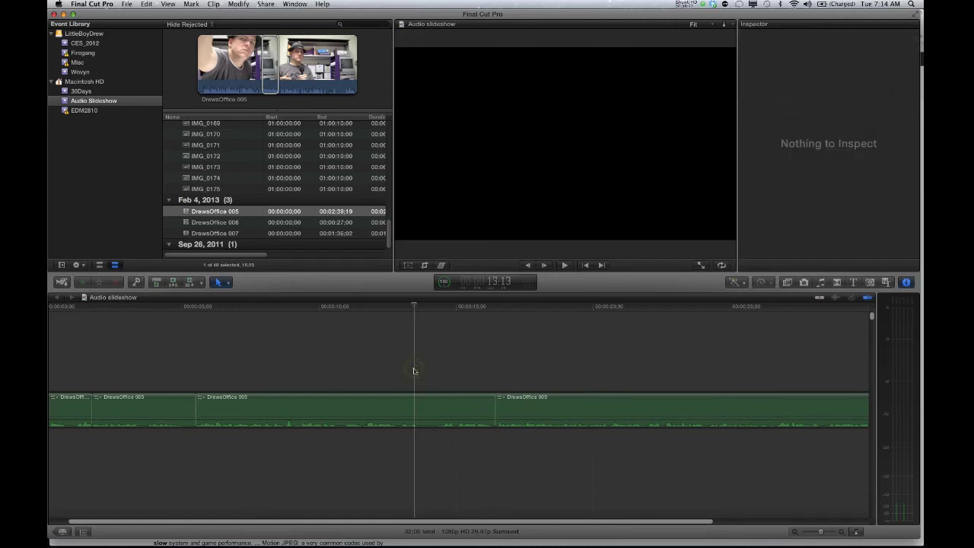
key("space")
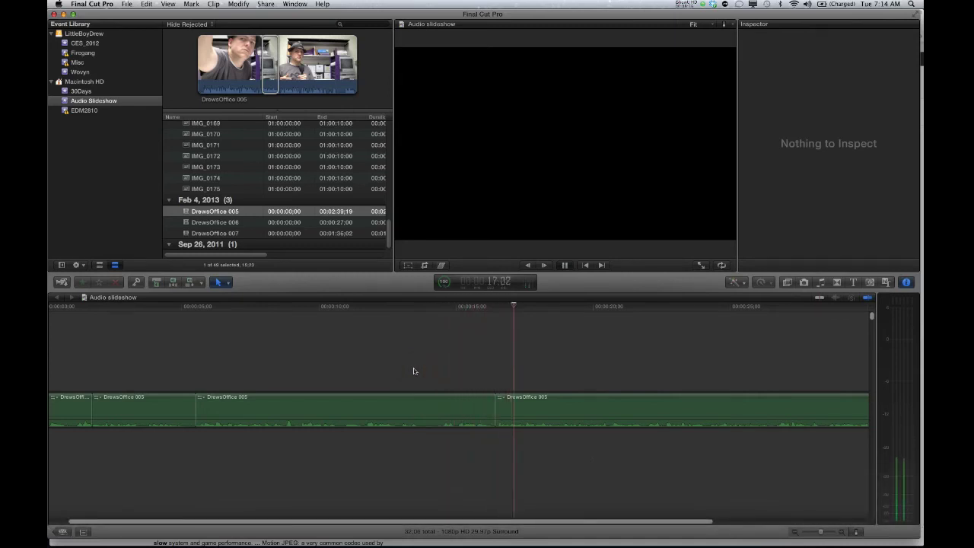
key("space")
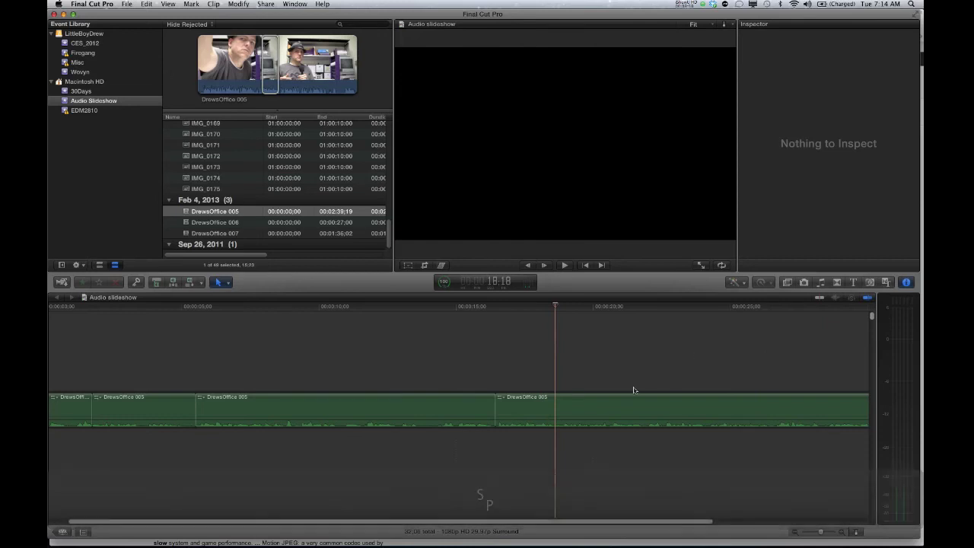
Step the playhead back through the edit points to the timeline start, and forward again to the edit at 16:13.
left_click(813, 535)
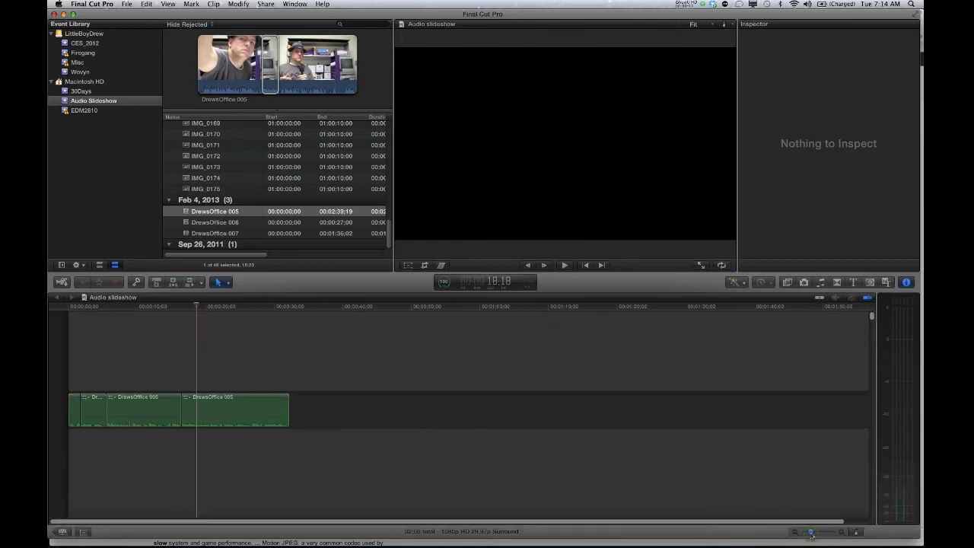
left_click_drag(811, 535, 814, 535)
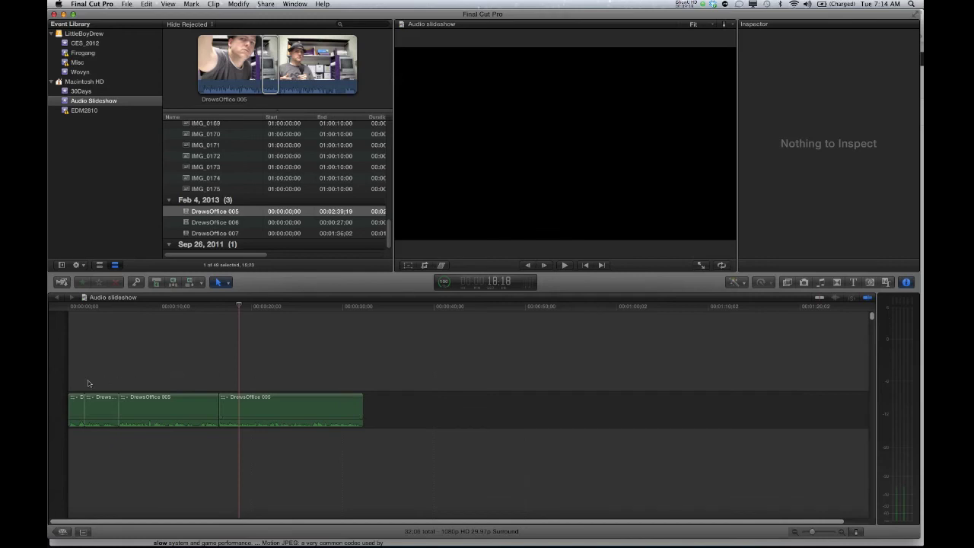
key("Up")
key("Up")
key("Up")
key("Up")
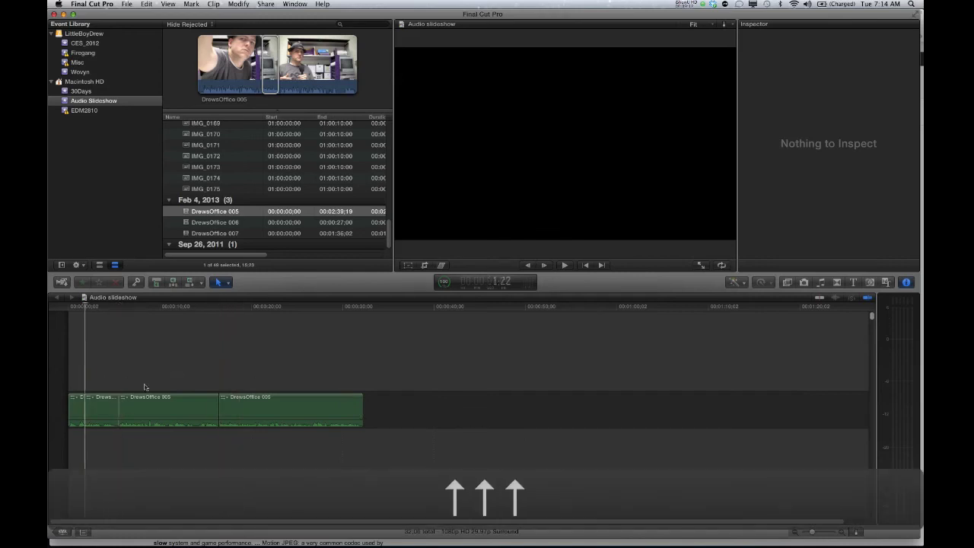
key("Down")
key("Down")
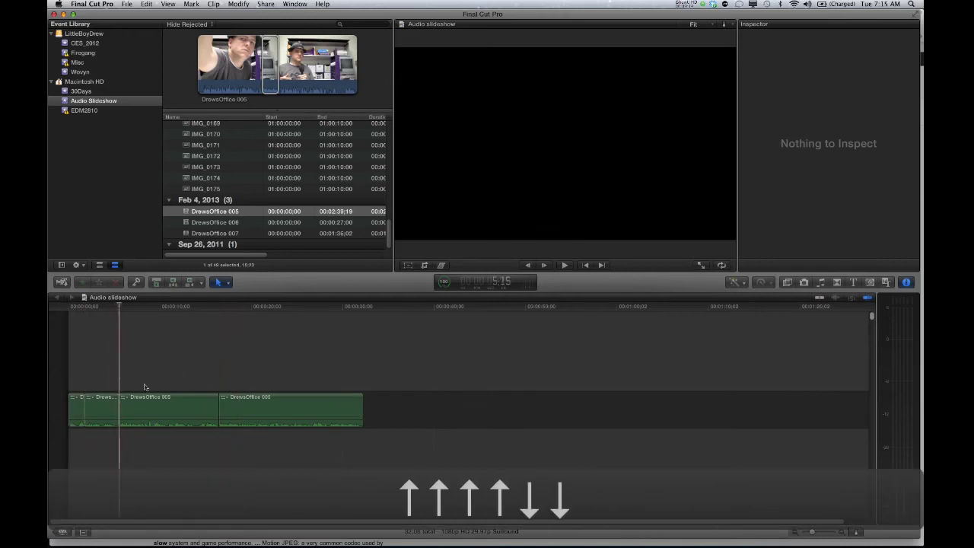
key("Down")
key("Down")
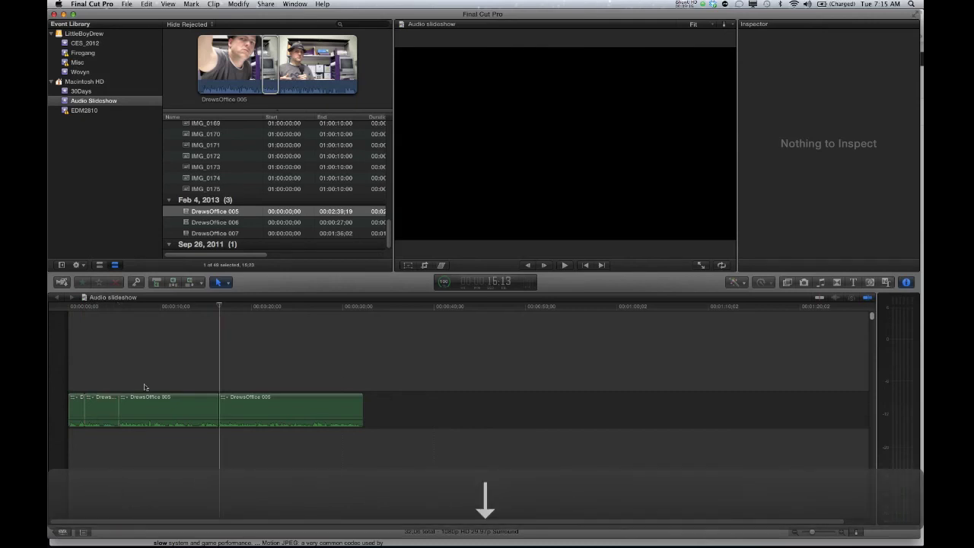
Return edit by edit to the timeline start and play the first audio segment into the second, stopping at 2:23.
key("Up")
key("Up")
key("Up")
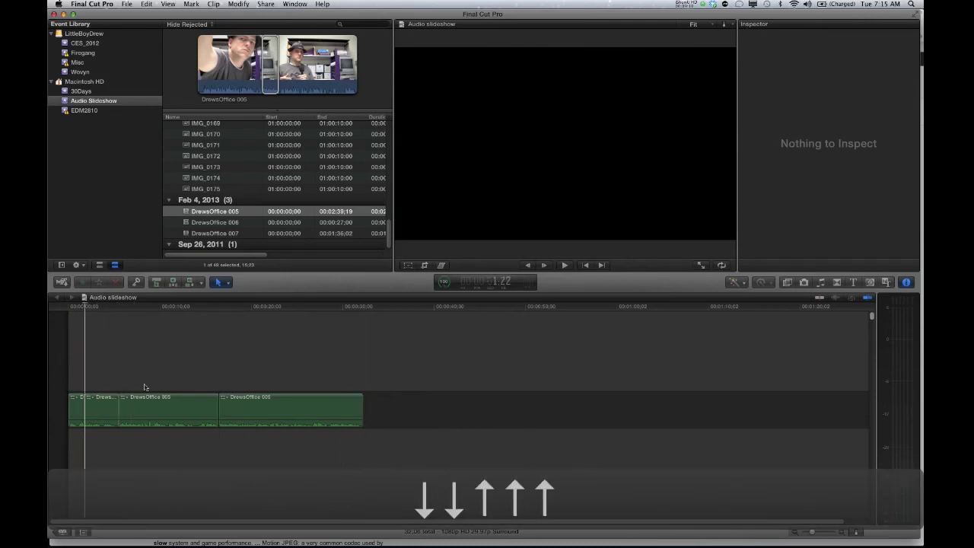
key("Up")
key("space")
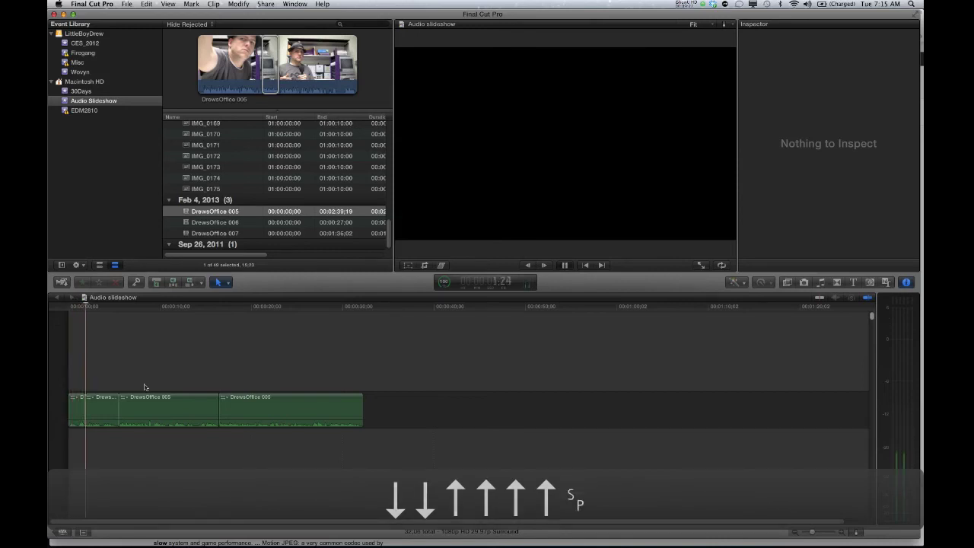
key("space")
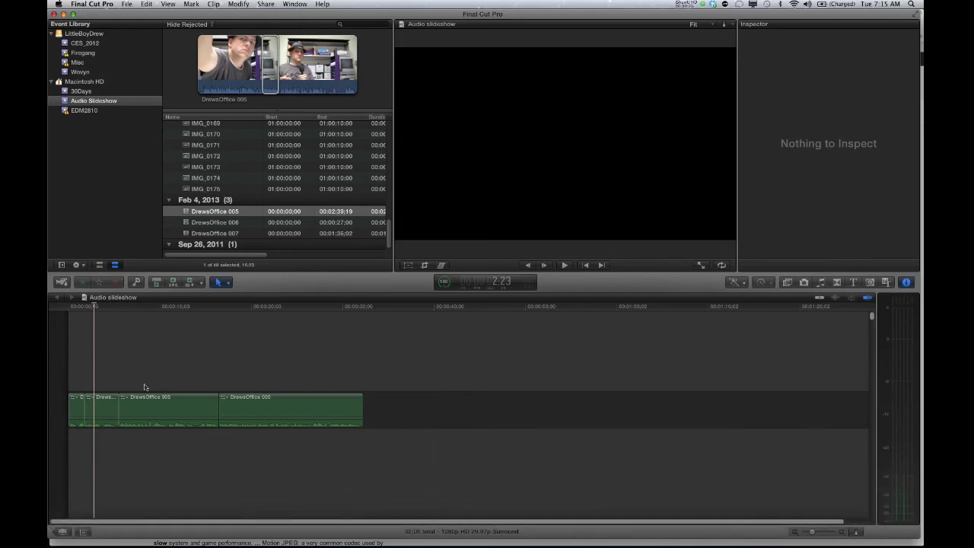
key("k")
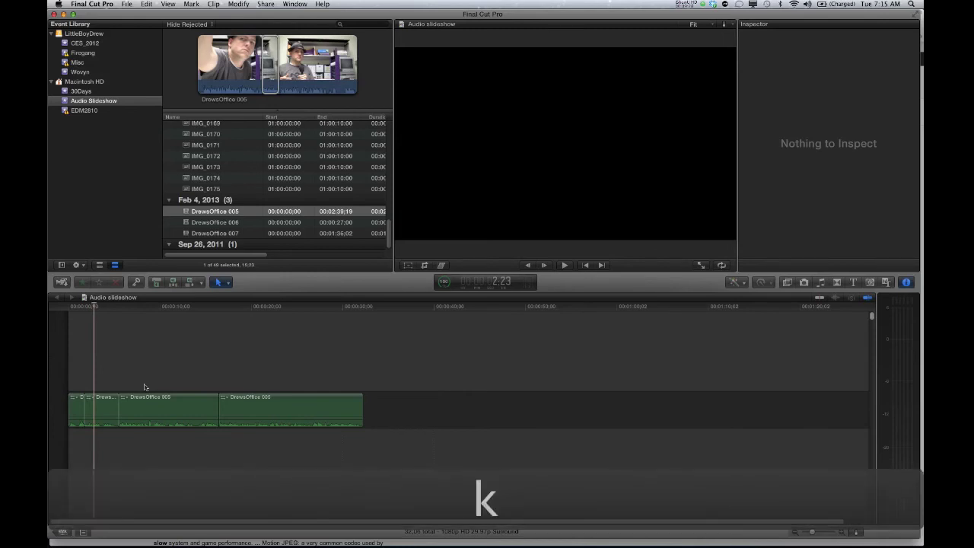
key("k")
key("k")
key("k")
key("k")
key("k")
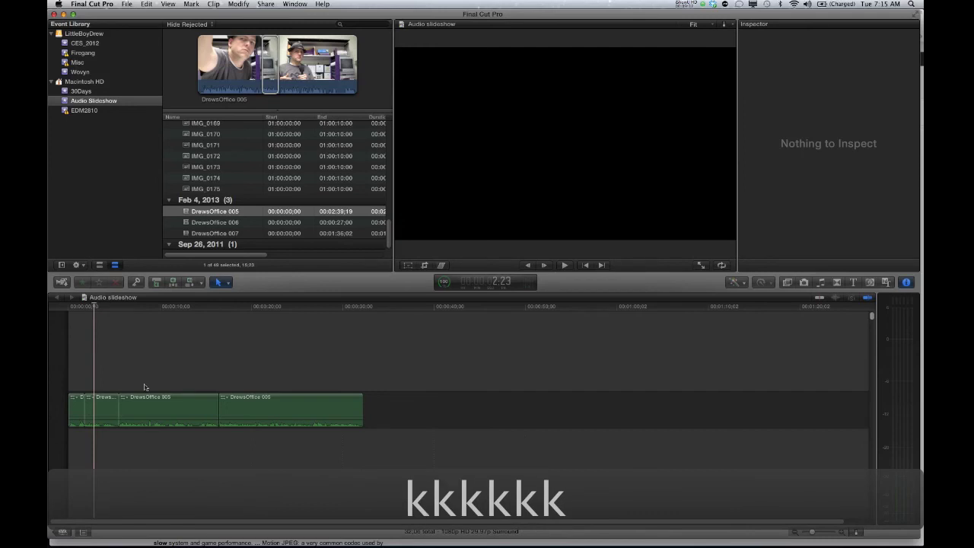
Play the second audio segment forward from 2:23 to 4:27, and in reverse back to 2:16.
key("l")
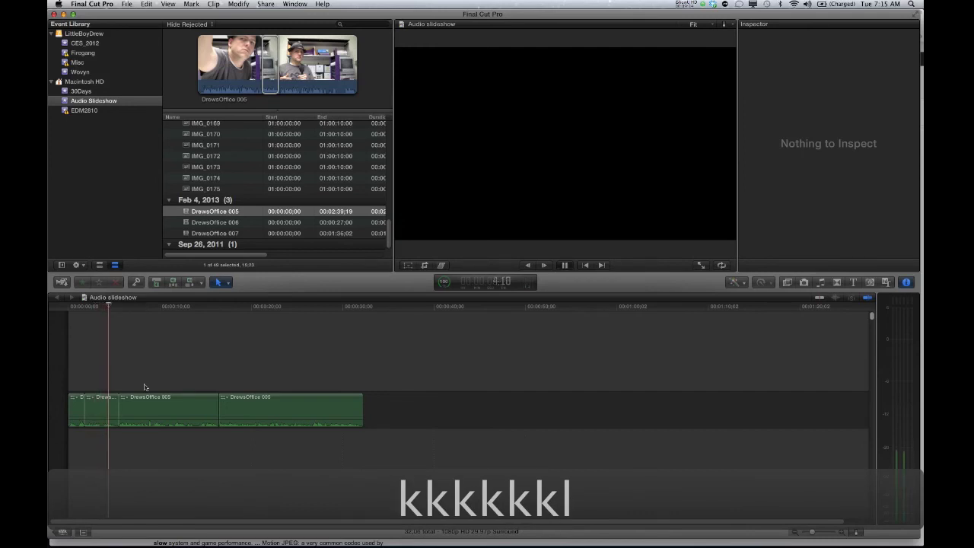
key("k")
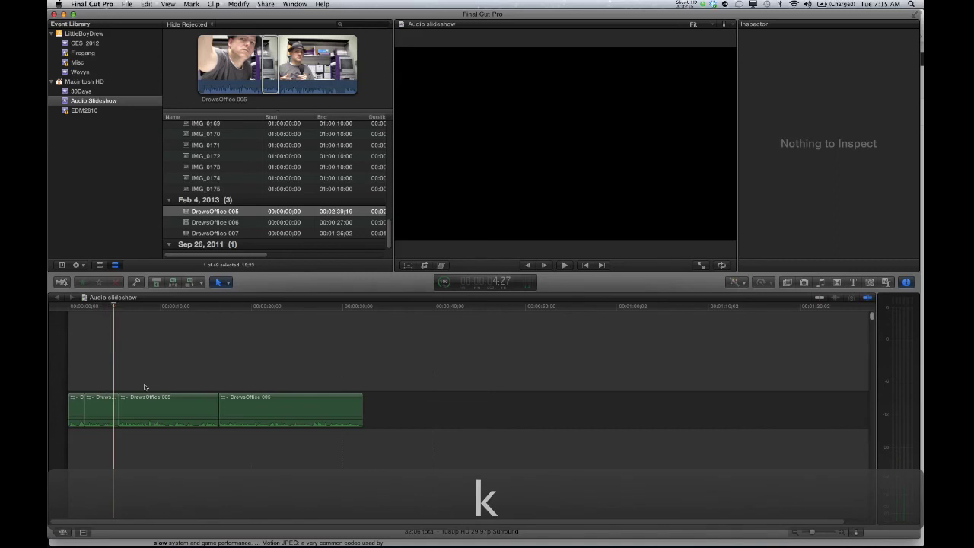
key("j")
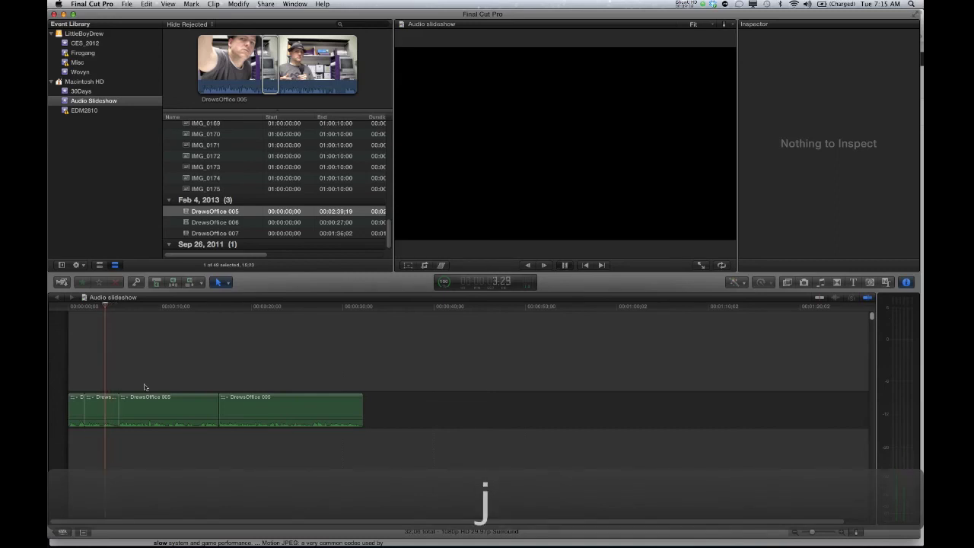
key("k")
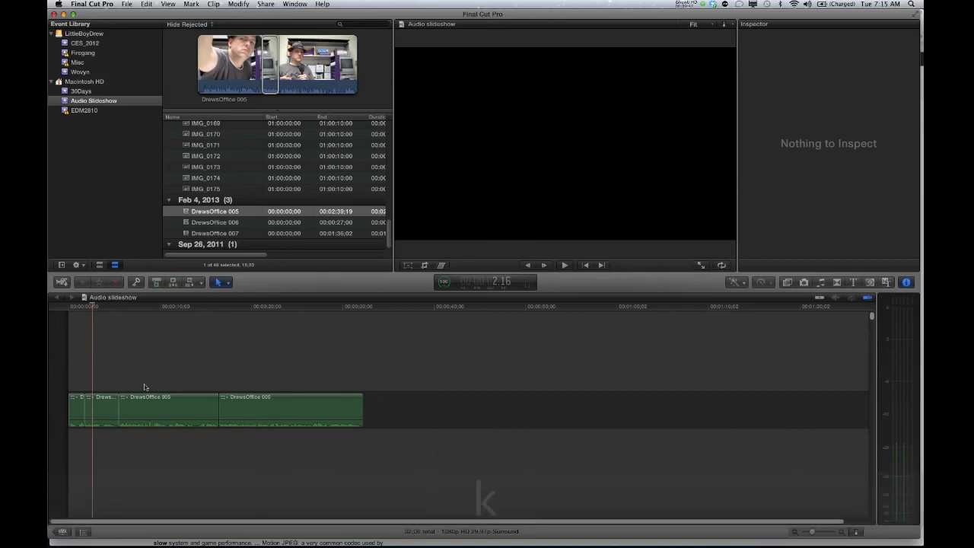
Play forward from 2:16 to 4:15, and fast-forward through the third audio segment to 15:13.
key("l")
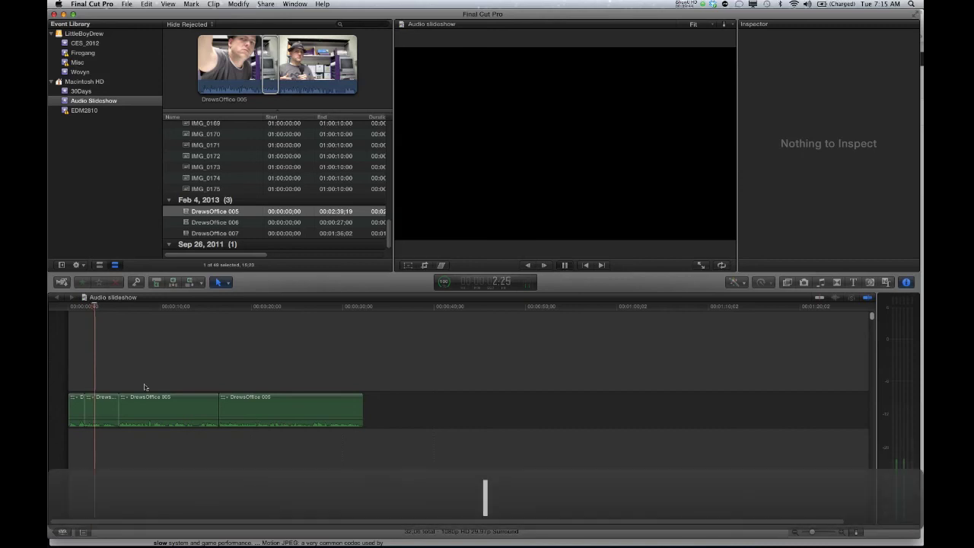
key("k")
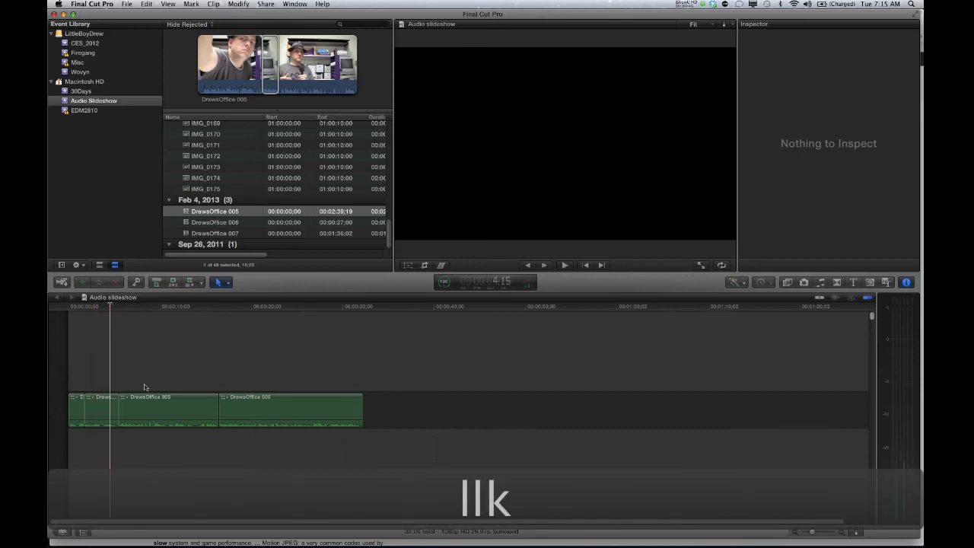
key("l")
key("l")
key("l")
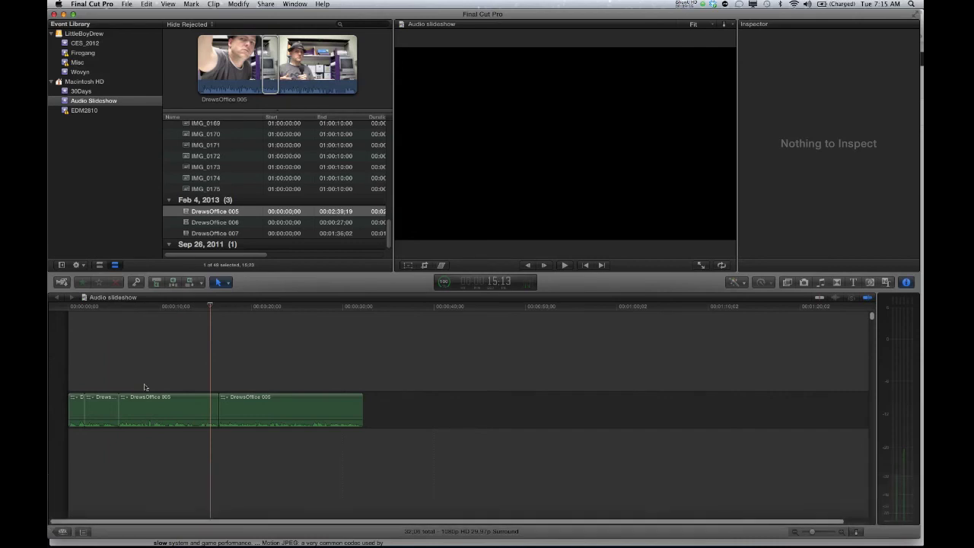
Play the timeline in fast reverse back to the second audio segment, and forward at normal speed to 3:11.
key("j")
key("j")
key("j")
key("j")
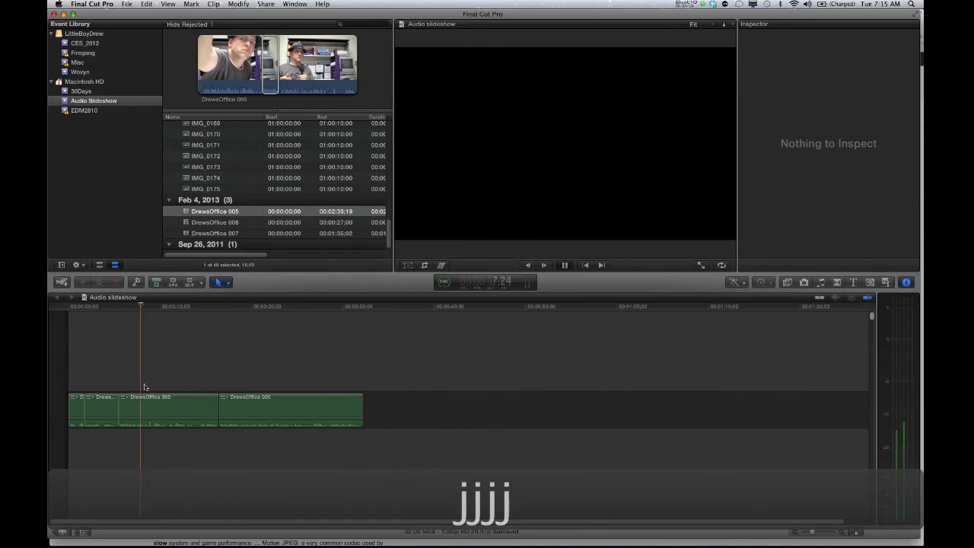
key("k")
key("l")
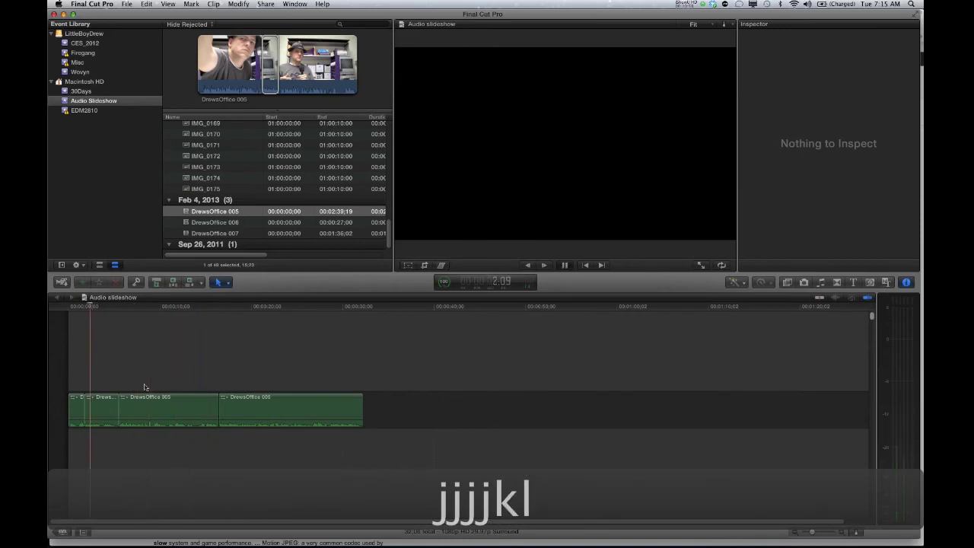
key("k")
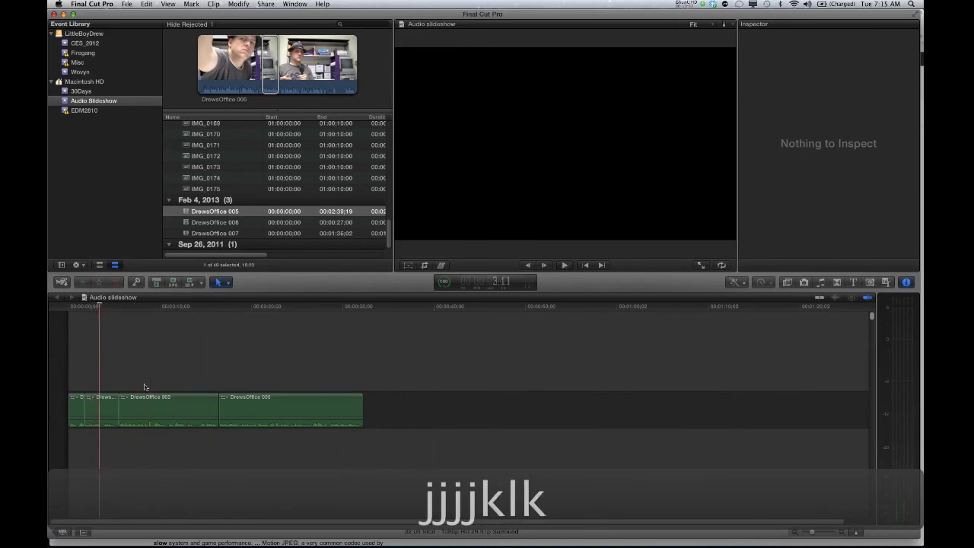
Place the playhead at 13:10 and play forward at increasing speed into the fourth audio segment, stopping at 21:26.
left_click(255, 358)
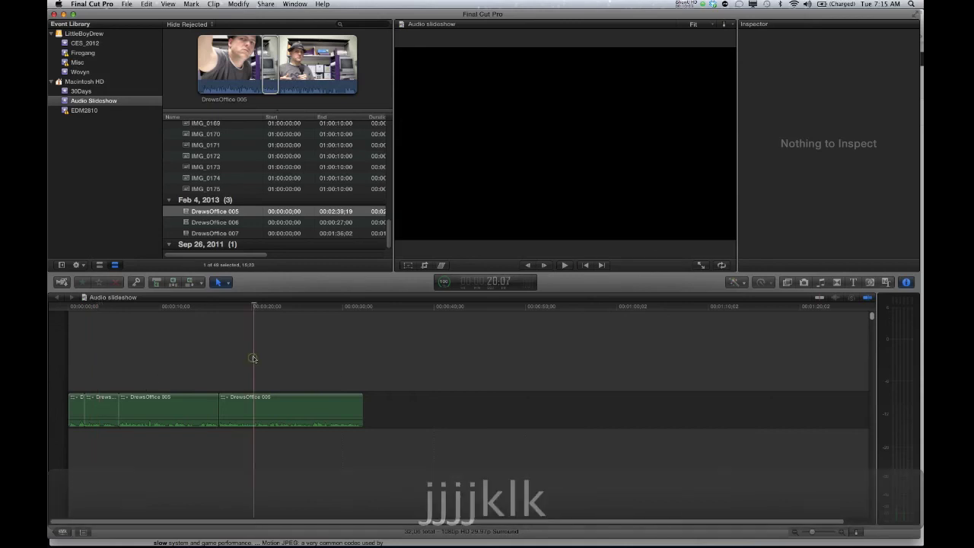
left_click(306, 367)
left_click(191, 371)
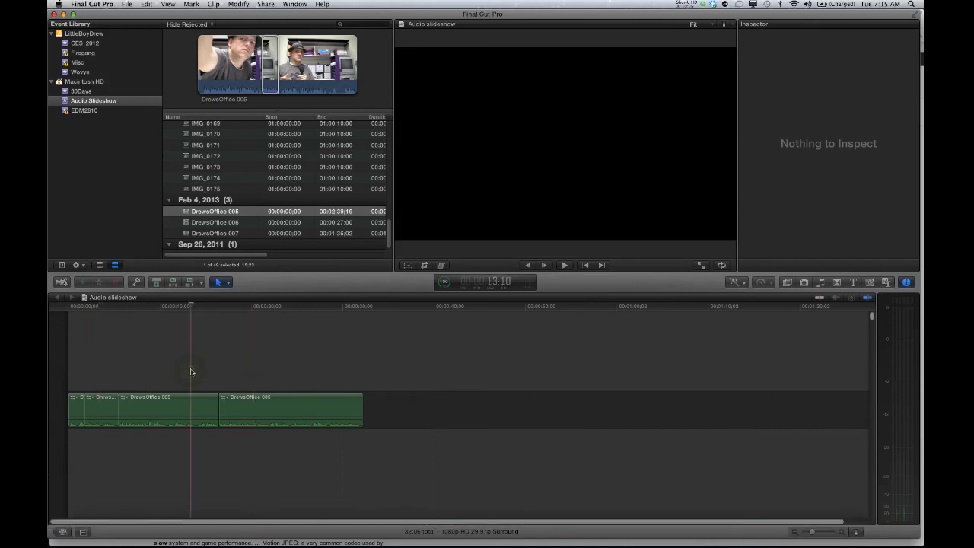
key("l")
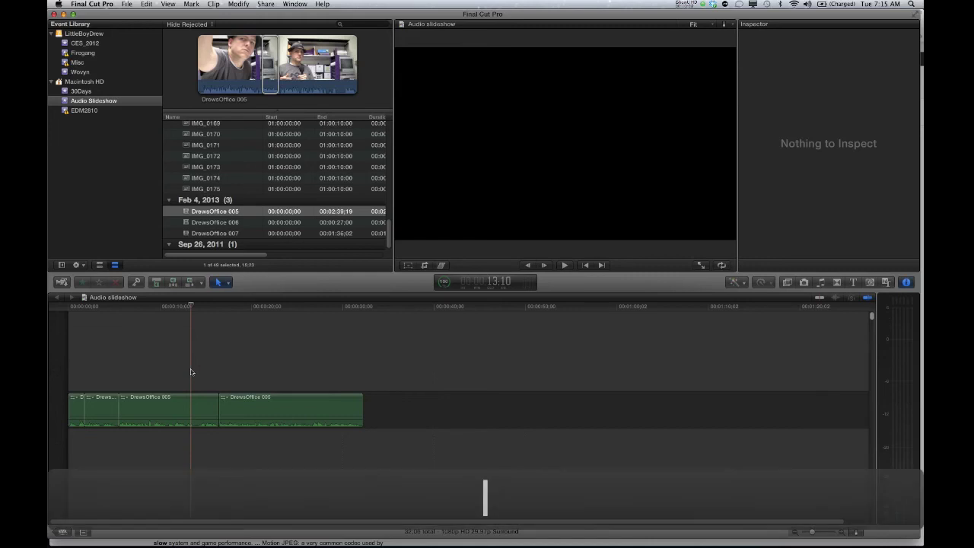
key("l")
key("l")
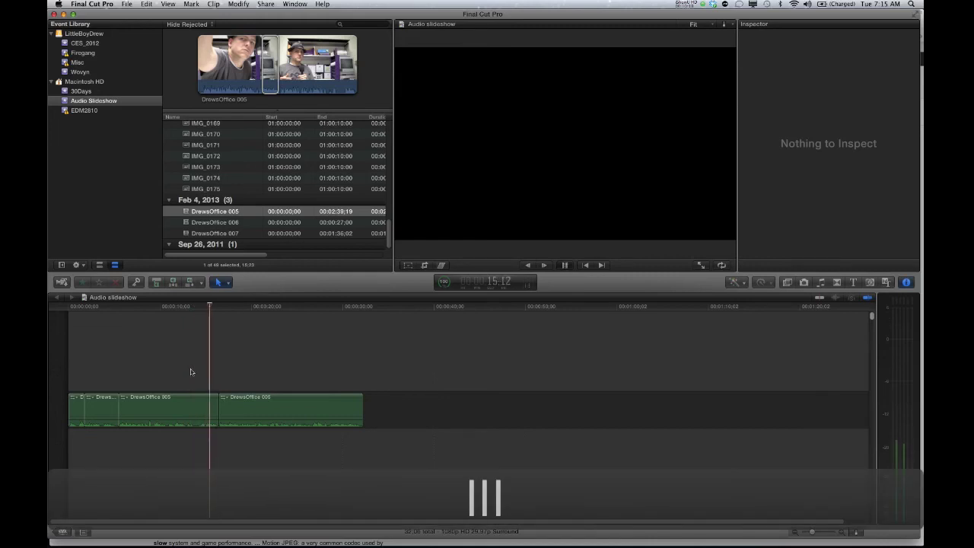
key("l")
key("k")
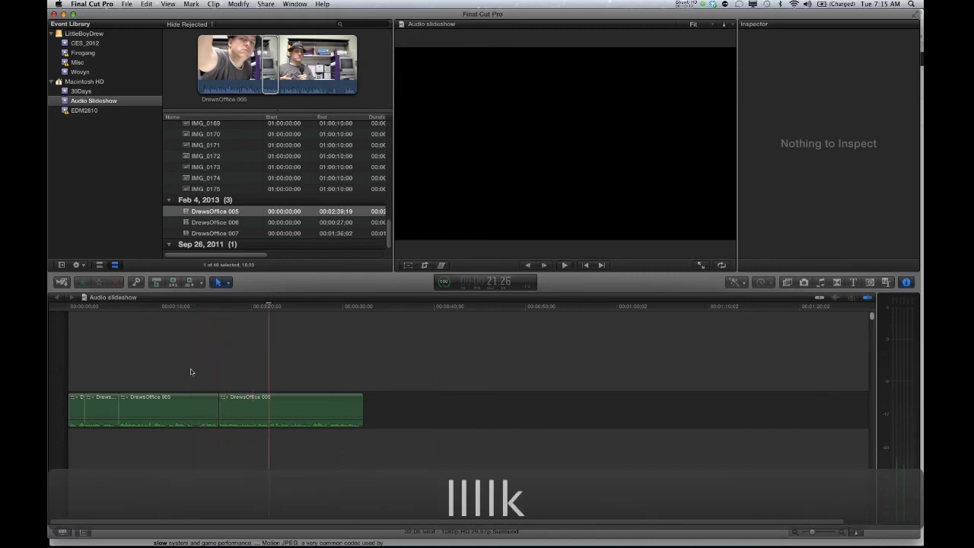
Play the timeline in reverse from 21:26 to 20:27, and in fast reverse back to 16:10 at the fourth audio segment's start.
key("j")
key("k")
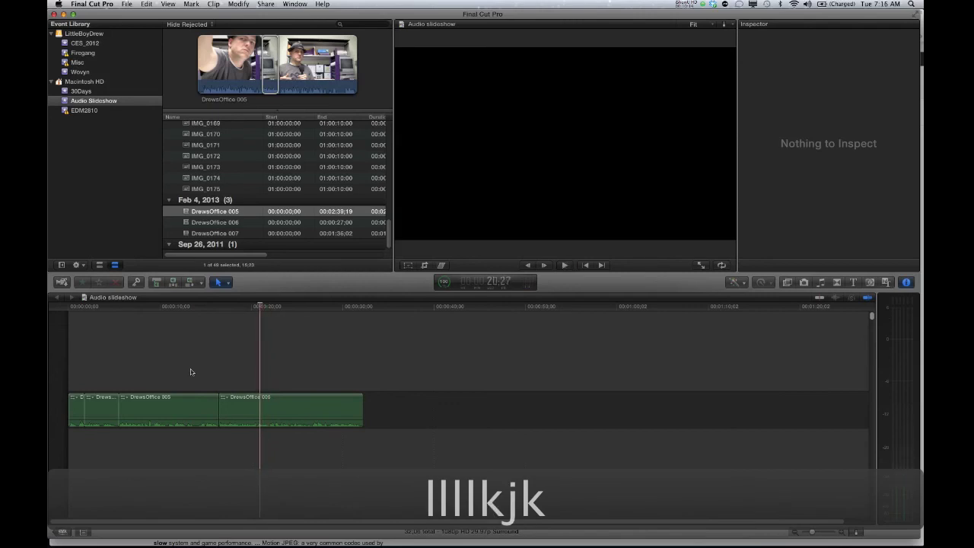
key("j")
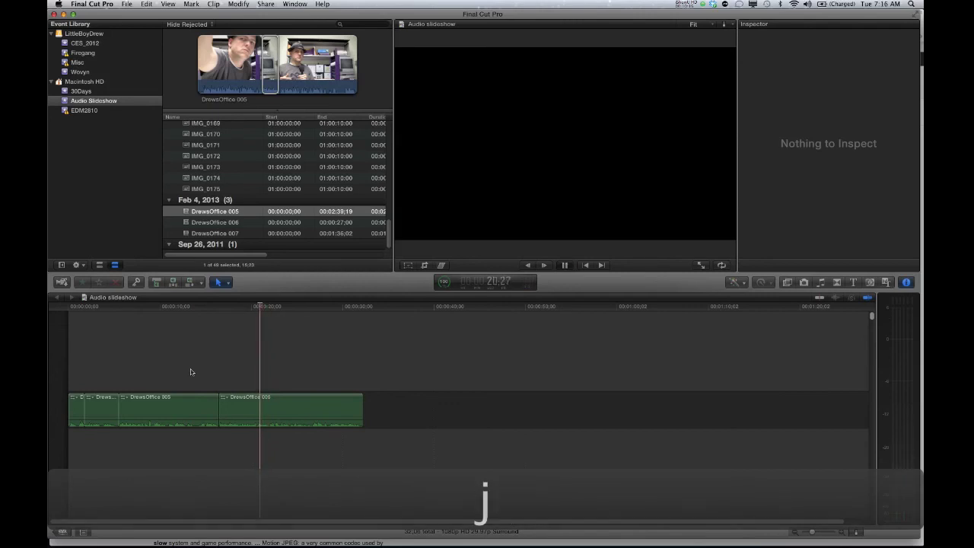
key("j")
key("j")
key("k")
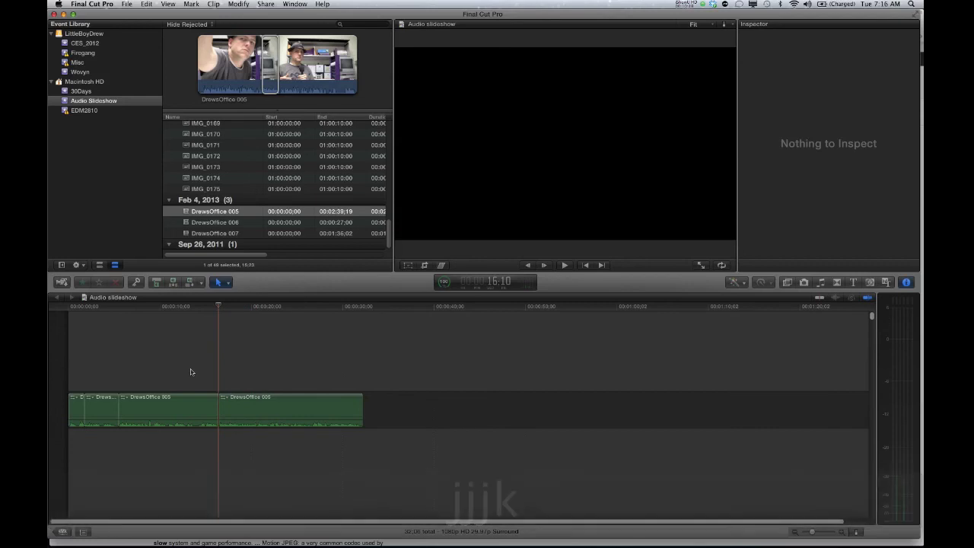
Step back and forth frame by frame around the edit between the third and fourth audio segments, stopping at 16:09.
key("Left")
key("Left")
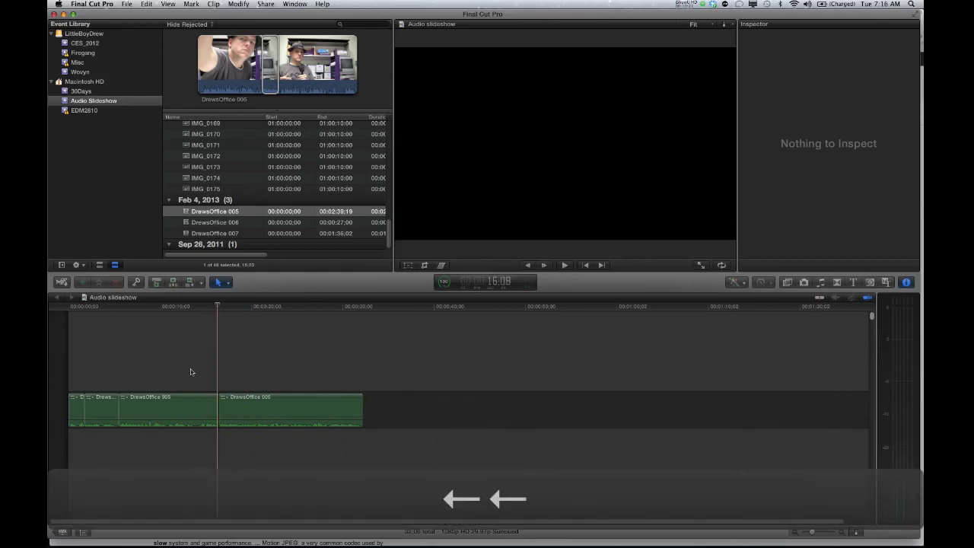
key("Right")
key("Right")
key("Right")
key("Left")
key("Left")
key("Right")
key("Left")
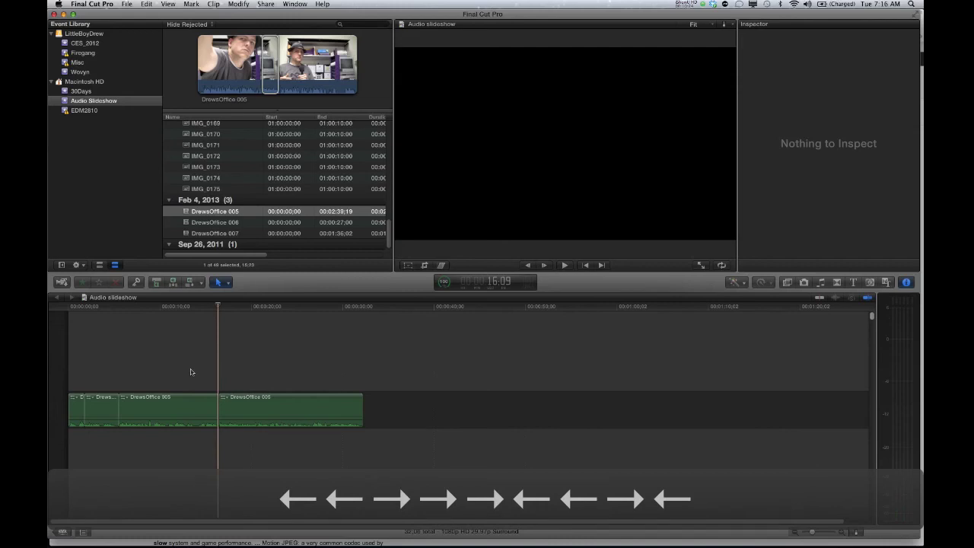
Jump back through the edit points to the start of the timeline and play the opening of the first audio segment.
key("Up")
key("Up")
key("Up")
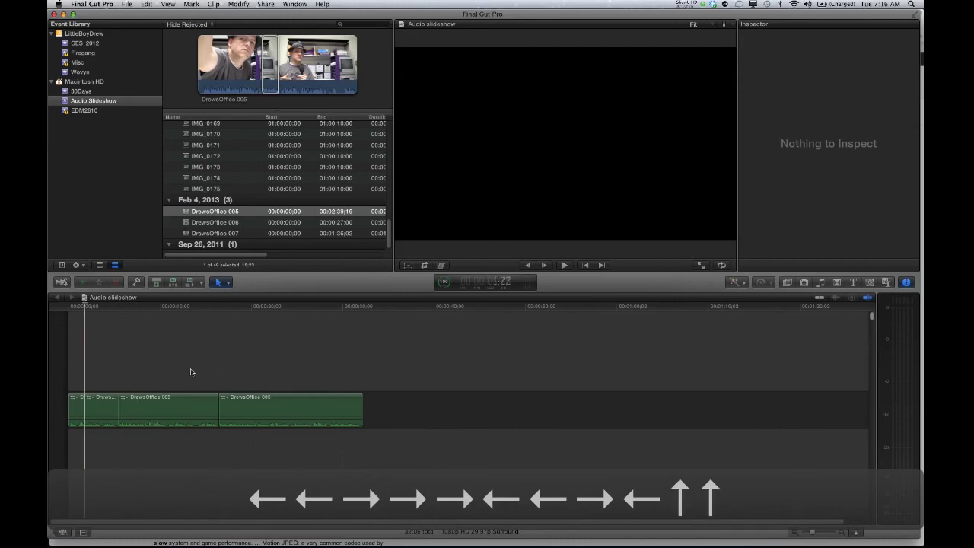
key("space")
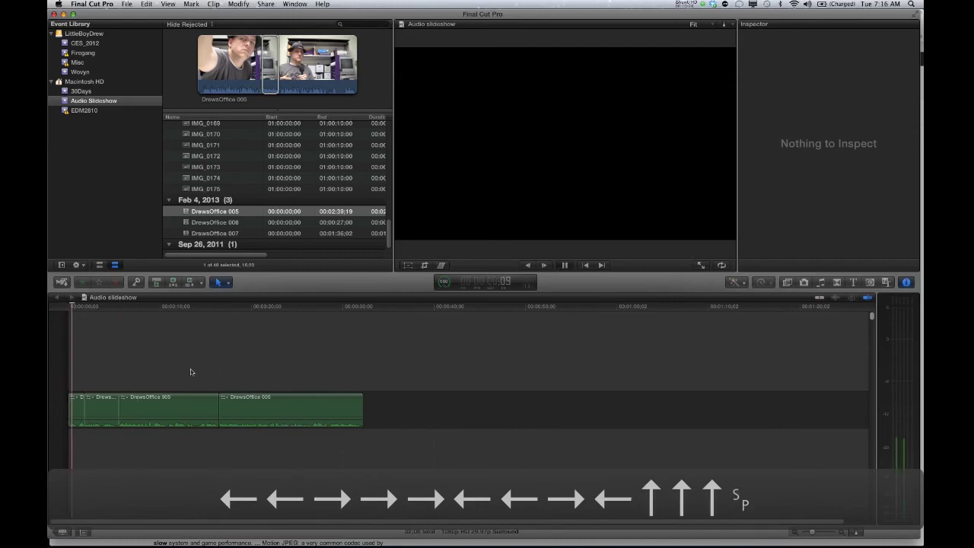
key("space")
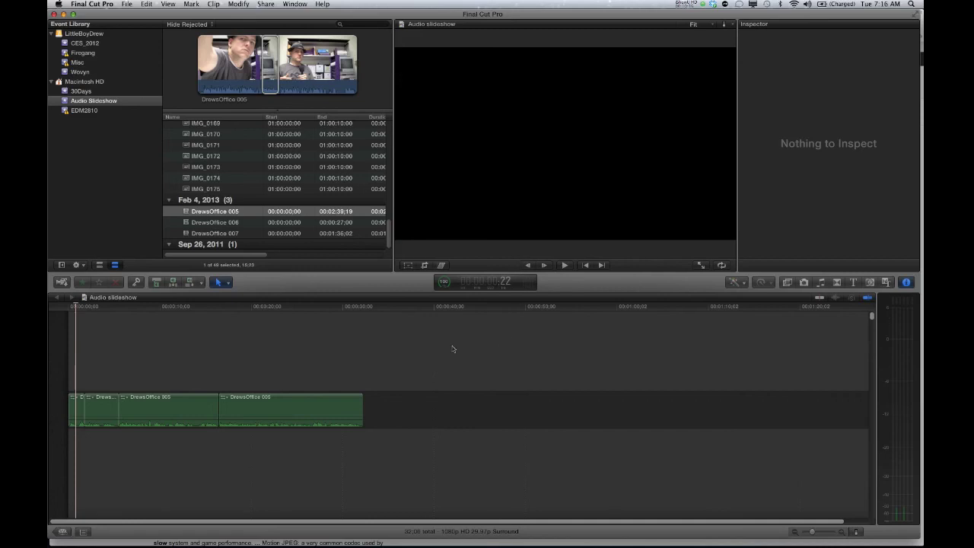
With skimming on, connect photo IMG_0174 above the start of the third audio segment and photo IMG_0173 above the fourth segment.
left_click(820, 298)
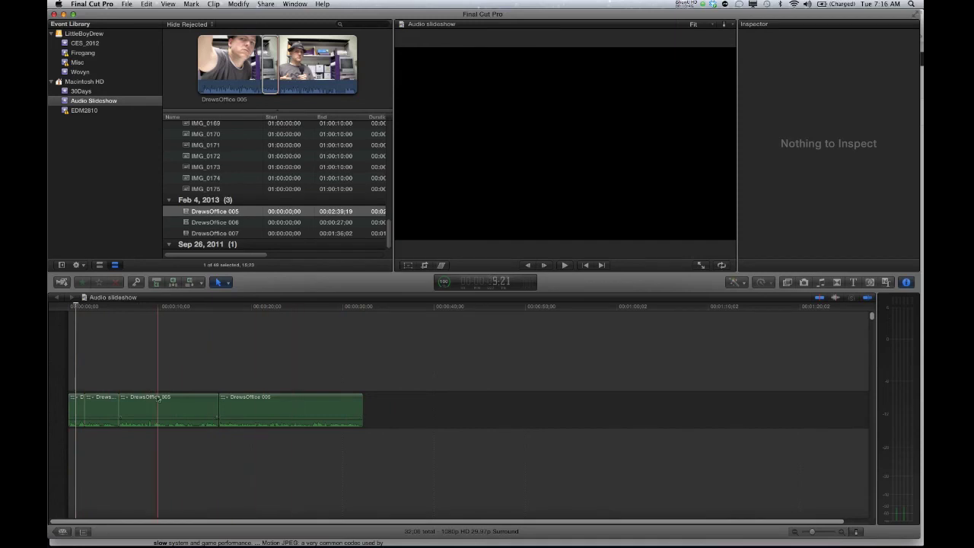
left_click_drag(213, 181, 122, 373)
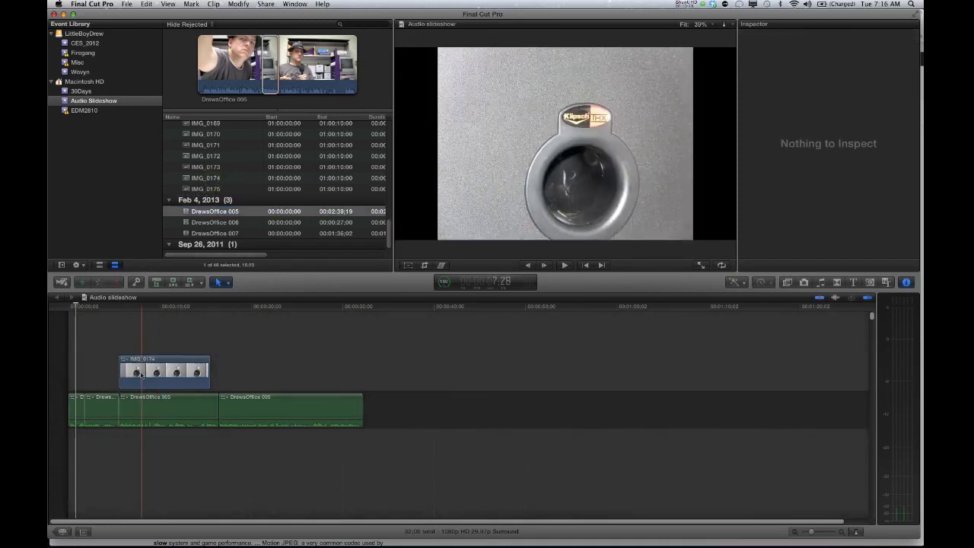
left_click_drag(239, 169, 244, 364)
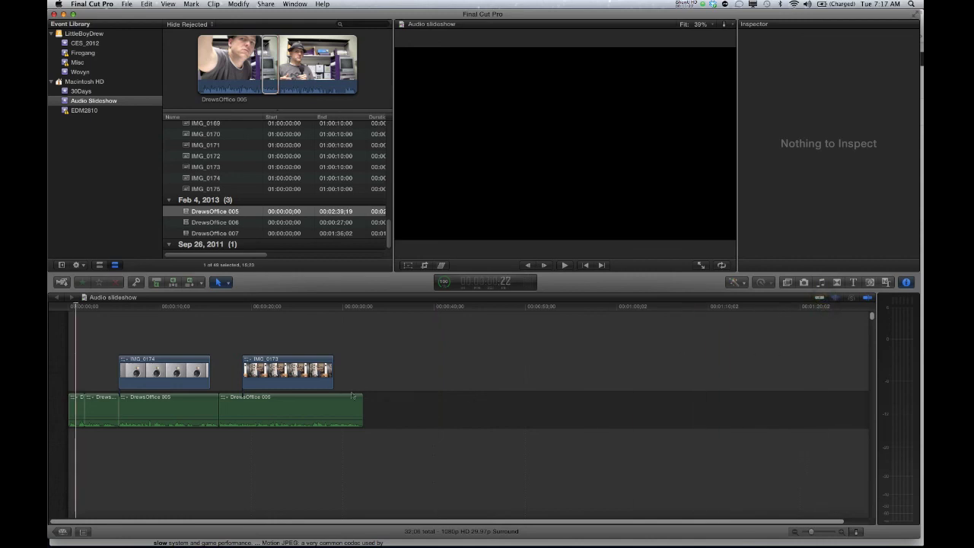
With snapping off, move photo IMG_0173 earlier so it sits just after IMG_0174 in the same lane.
left_click(227, 361)
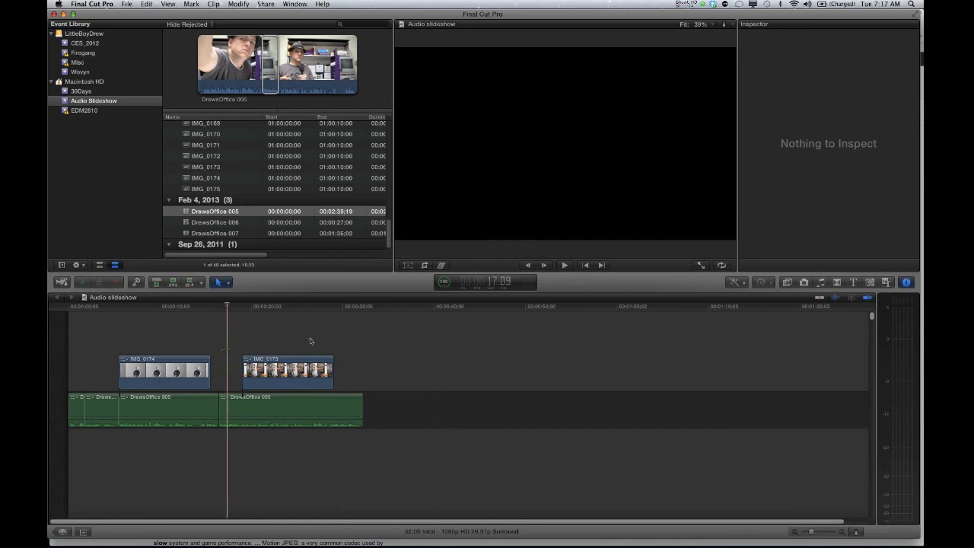
left_click(173, 336)
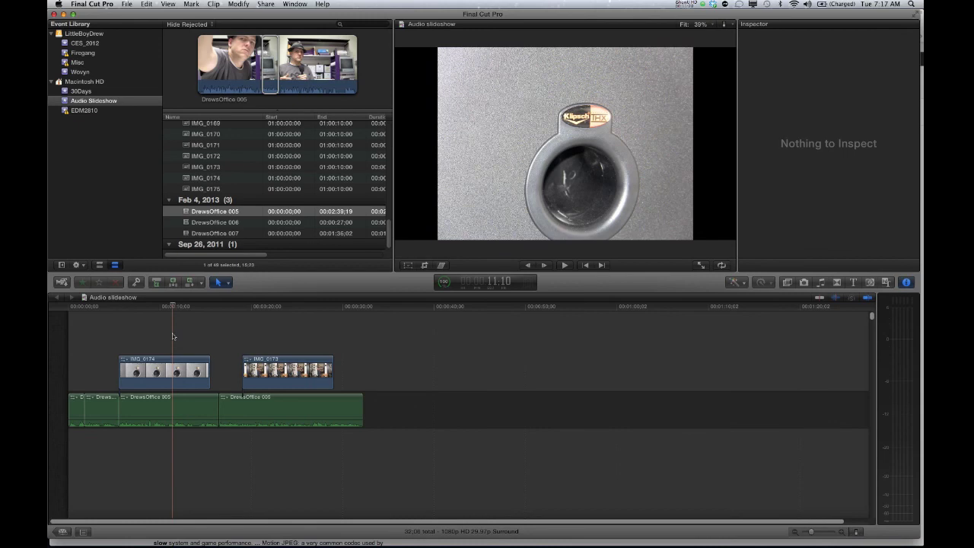
left_click(868, 299)
left_click(300, 388)
left_click_drag(300, 390, 264, 388)
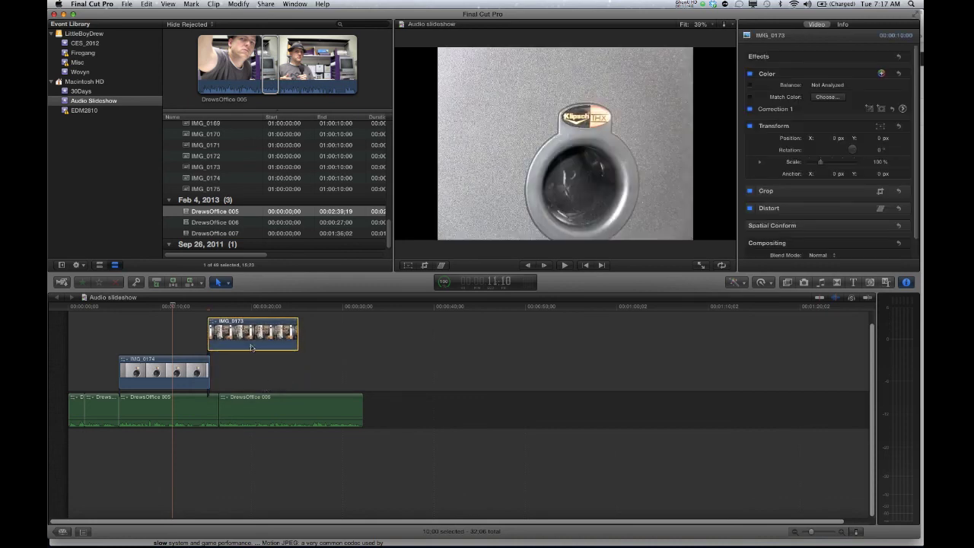
left_click_drag(252, 348, 227, 376)
Place the playhead at 15:07 and step forward frame by frame to 15:18 to check for a gap between the two photos.
left_click(209, 351)
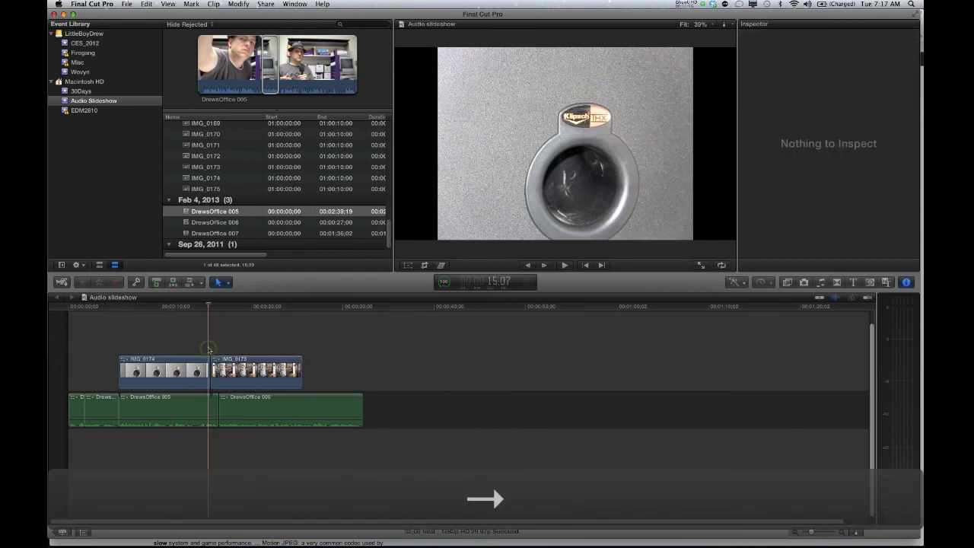
key("Right")
key("Right")
key("Right")
key("Right")
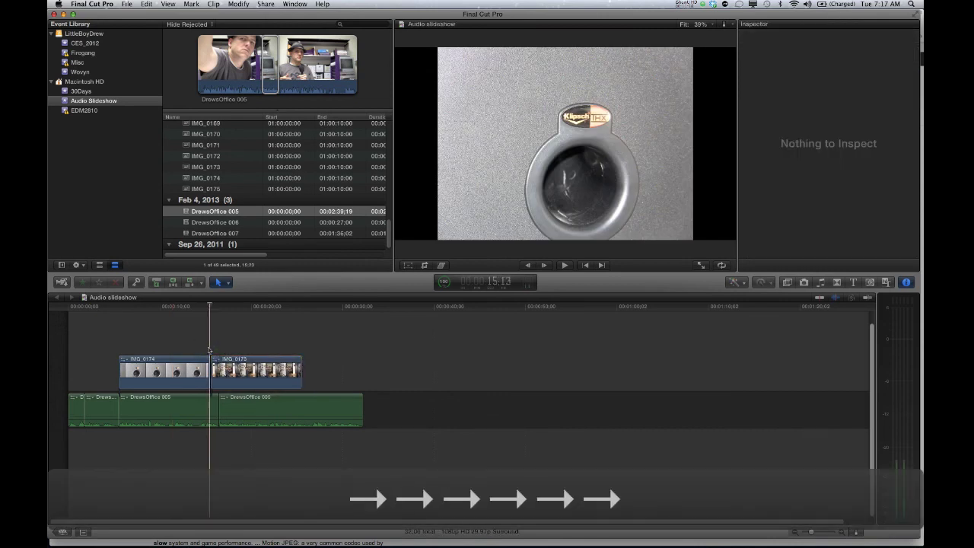
key("Right")
key("Right")
key("Right")
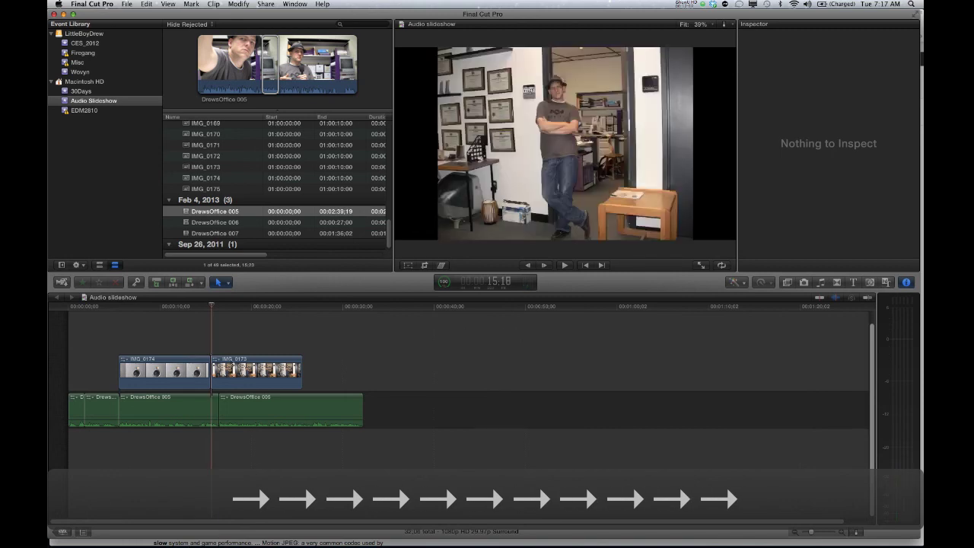
Turn snapping on and snap photo IMG_0173 against the end of IMG_0174.
left_click(306, 364)
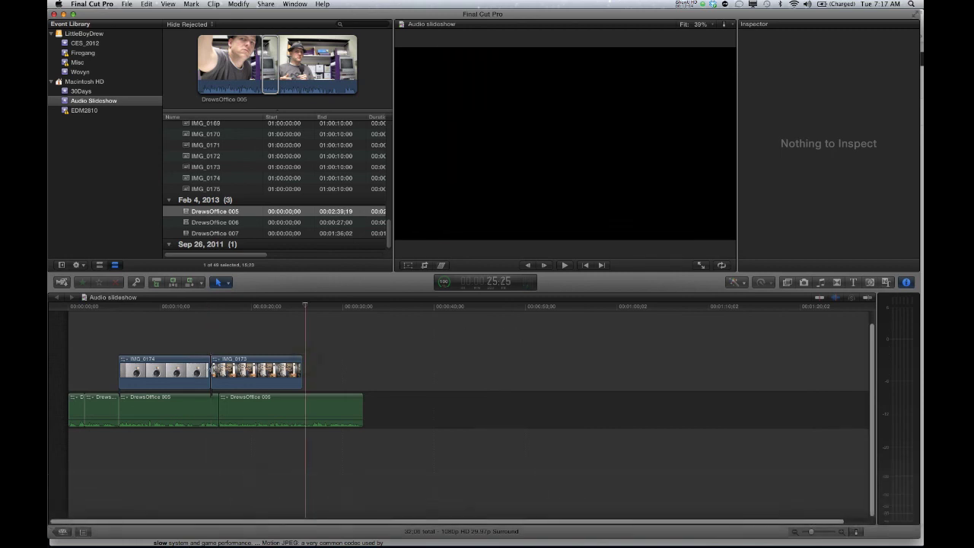
left_click(866, 298)
left_click_drag(244, 379, 245, 380)
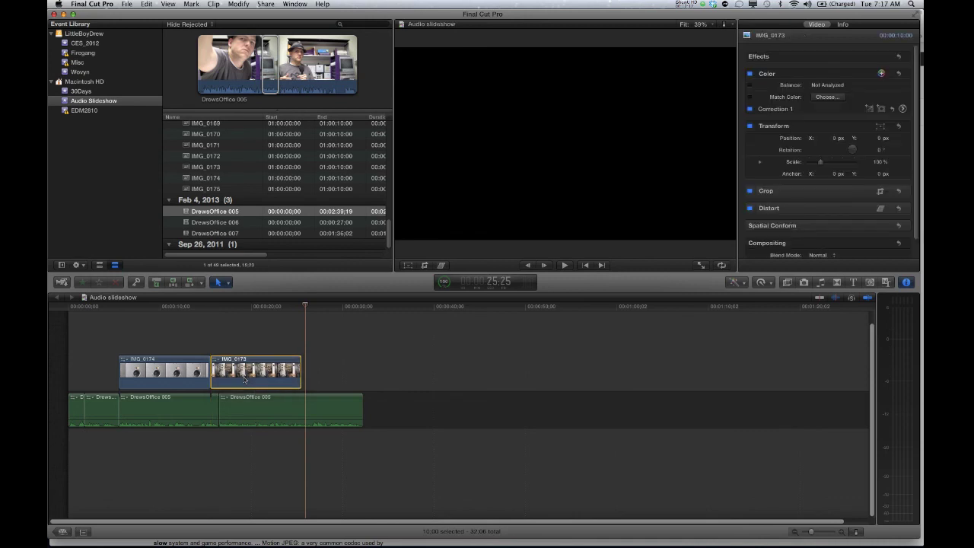